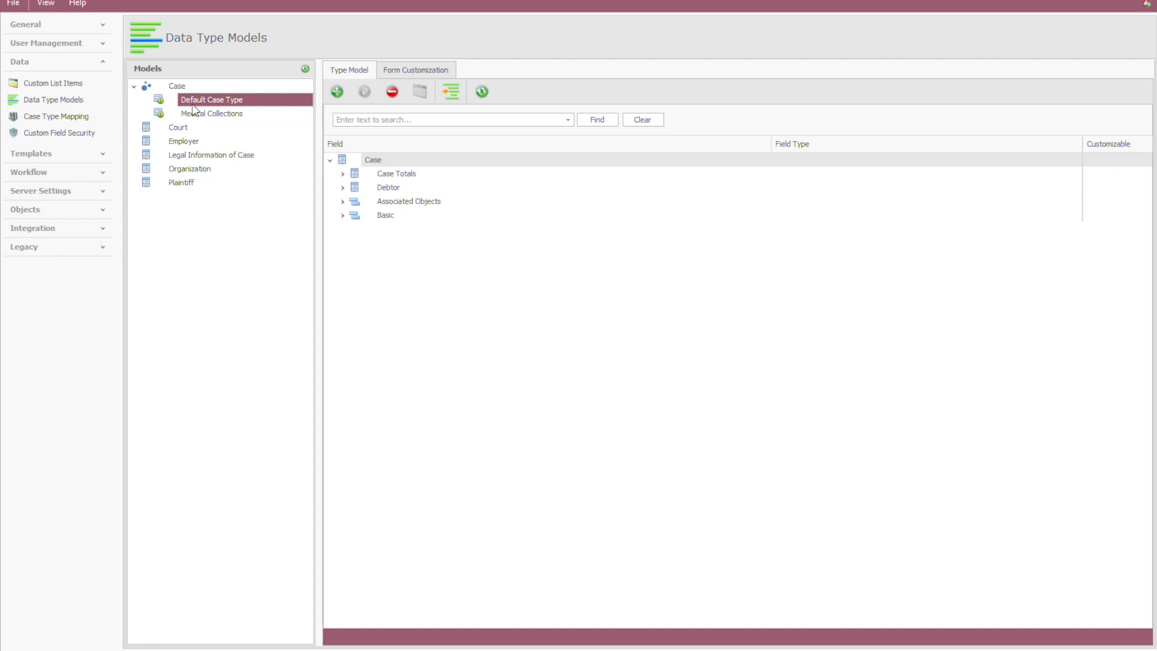
Step: Compare the Default Case Type and Medical Collections models, examining the Medical and Patient groups under Additional Case Fields
{"action": "left_click", "coordinate": [193, 115]}
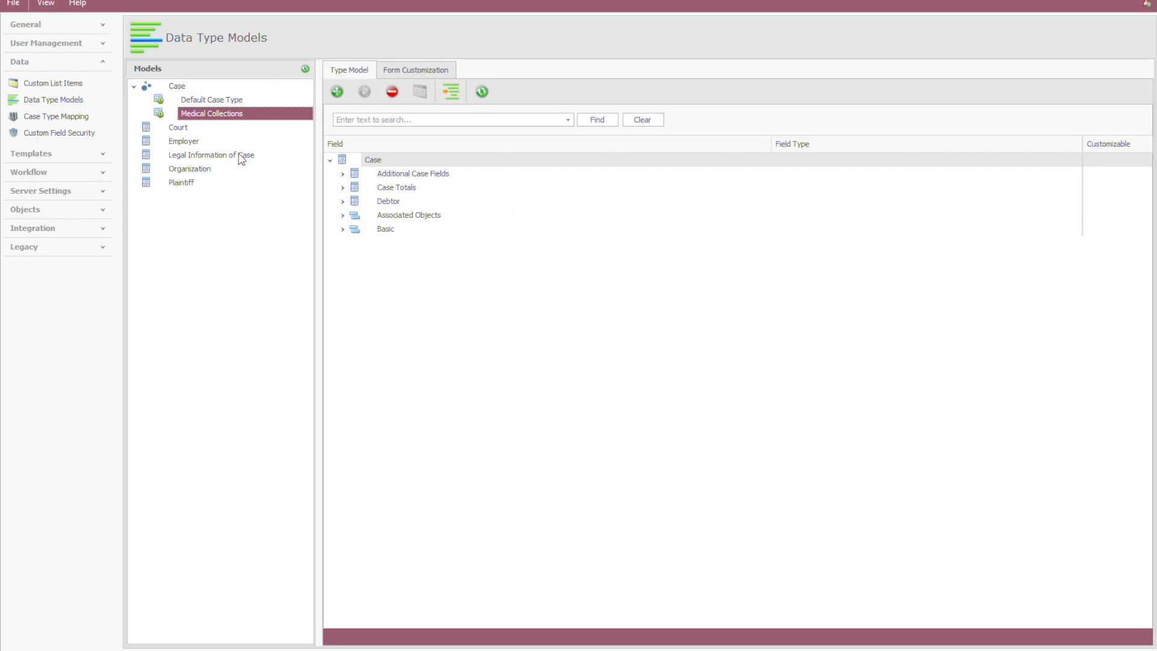
{"action": "left_click", "coordinate": [212, 101]}
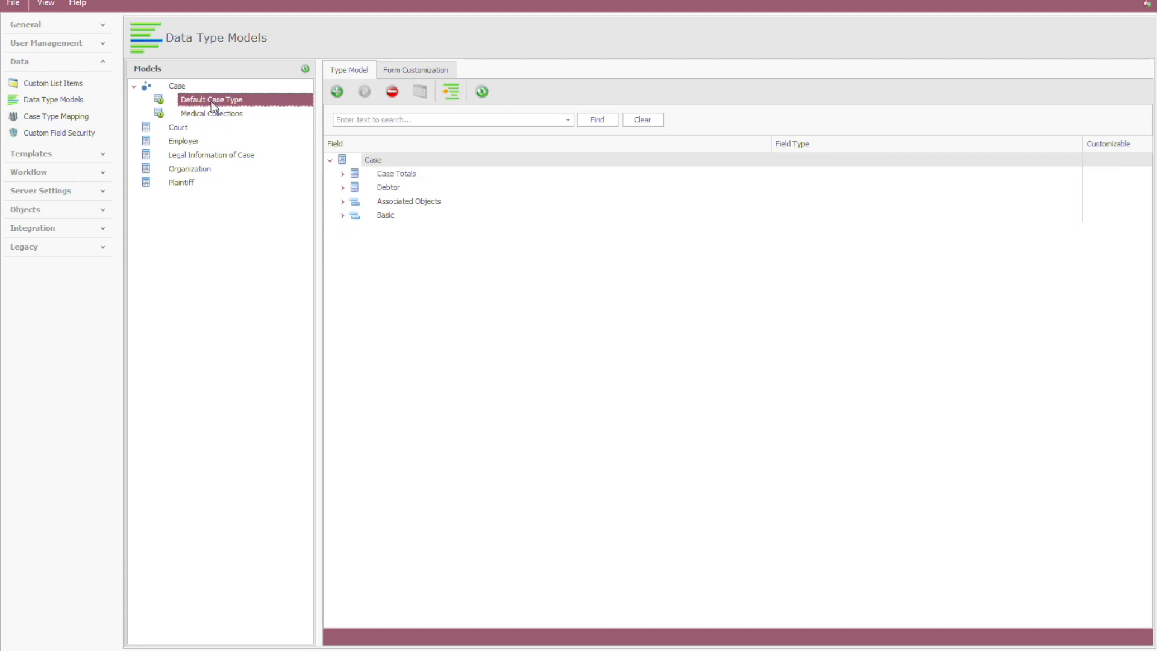
{"action": "left_click", "coordinate": [221, 115]}
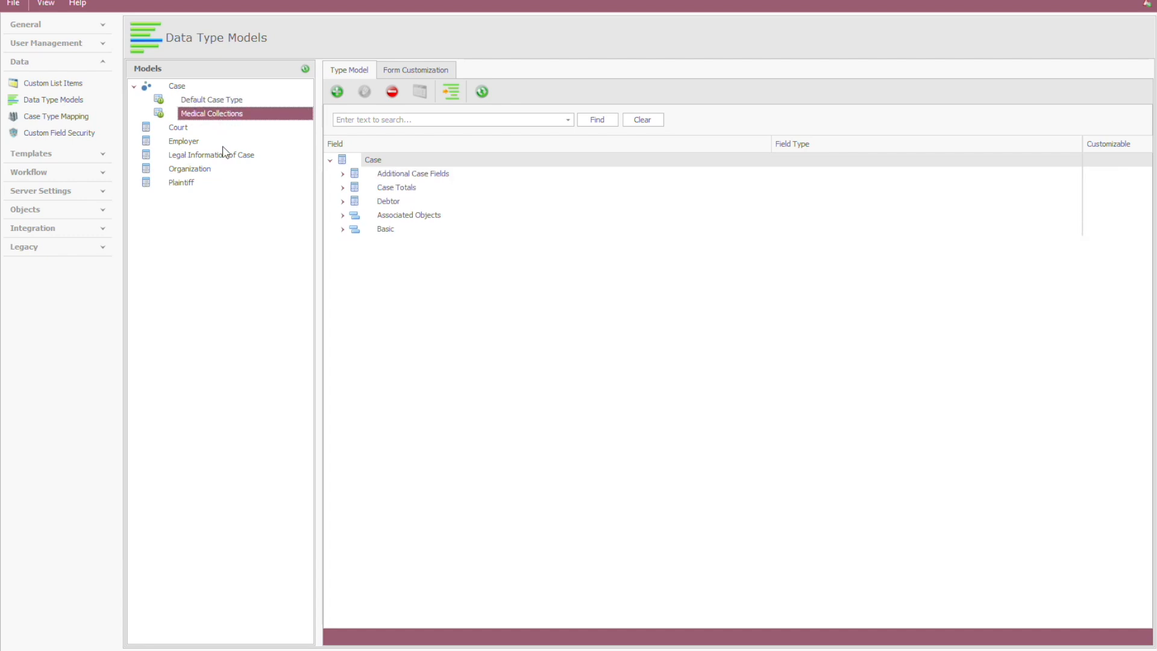
{"action": "left_click", "coordinate": [342, 174]}
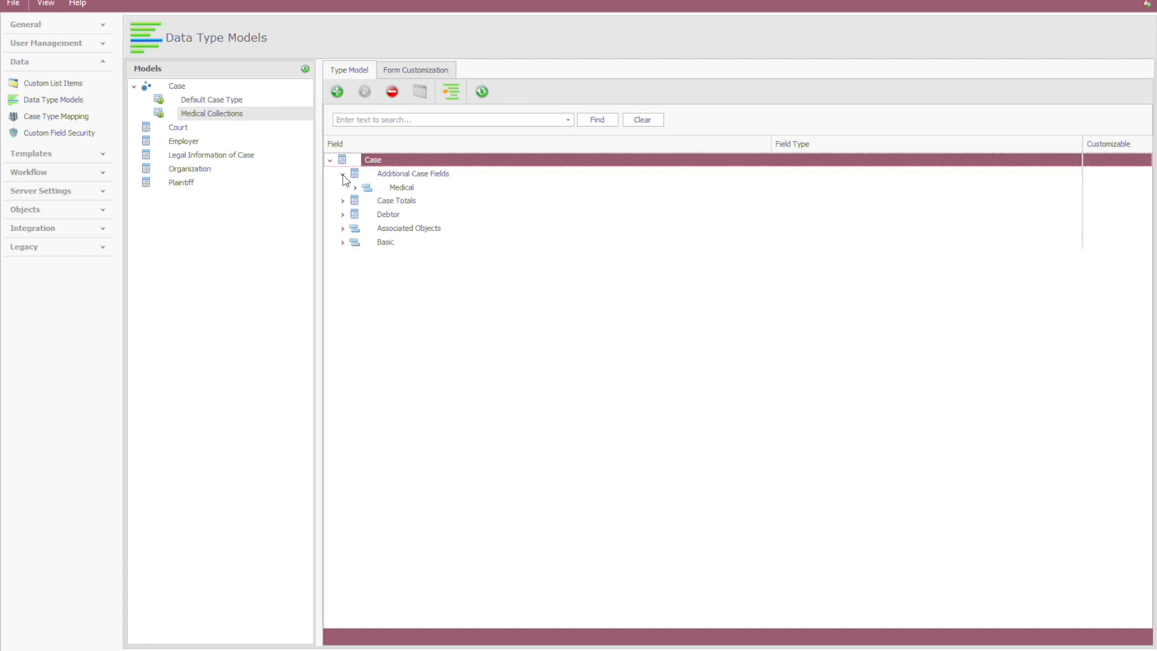
{"action": "left_click", "coordinate": [355, 188]}
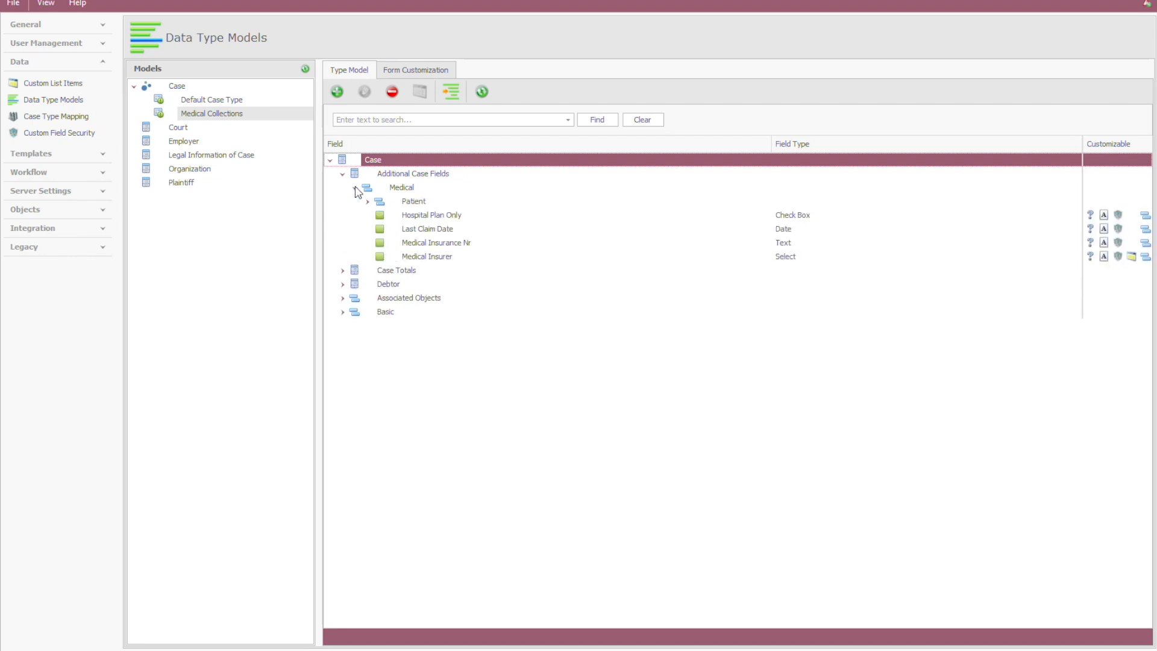
{"action": "left_click", "coordinate": [366, 202]}
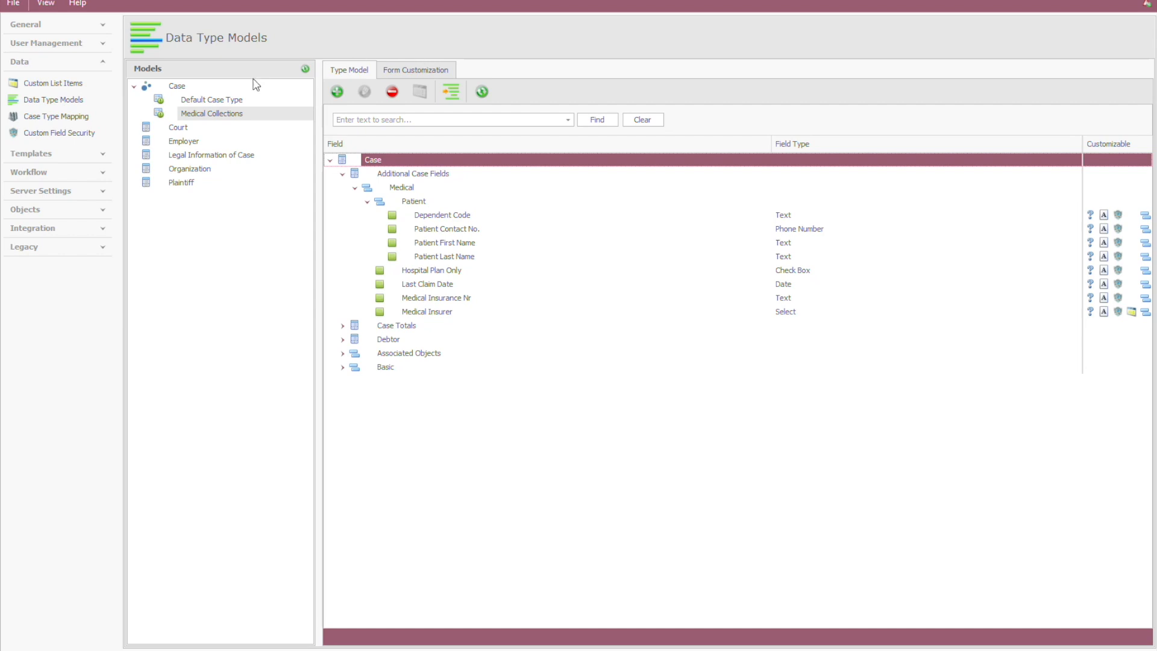
Step: Review the Medical Collections form layout, including its Medical and Debtor Info pages, and return to the type model
{"action": "left_click", "coordinate": [403, 71]}
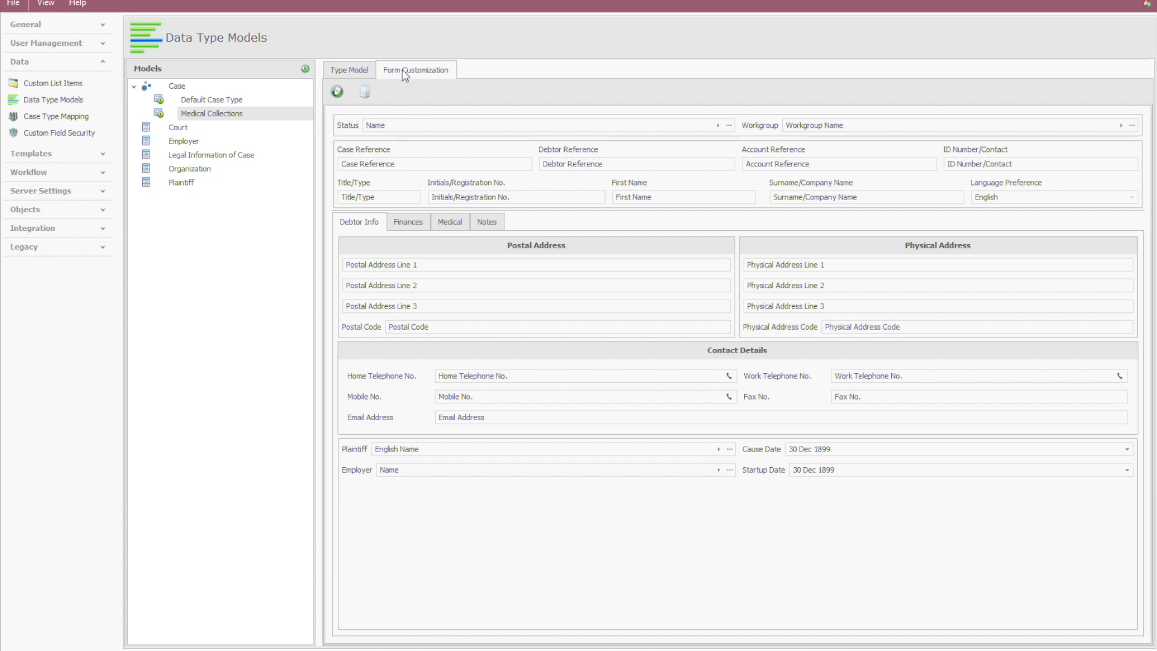
{"action": "left_click", "coordinate": [447, 223]}
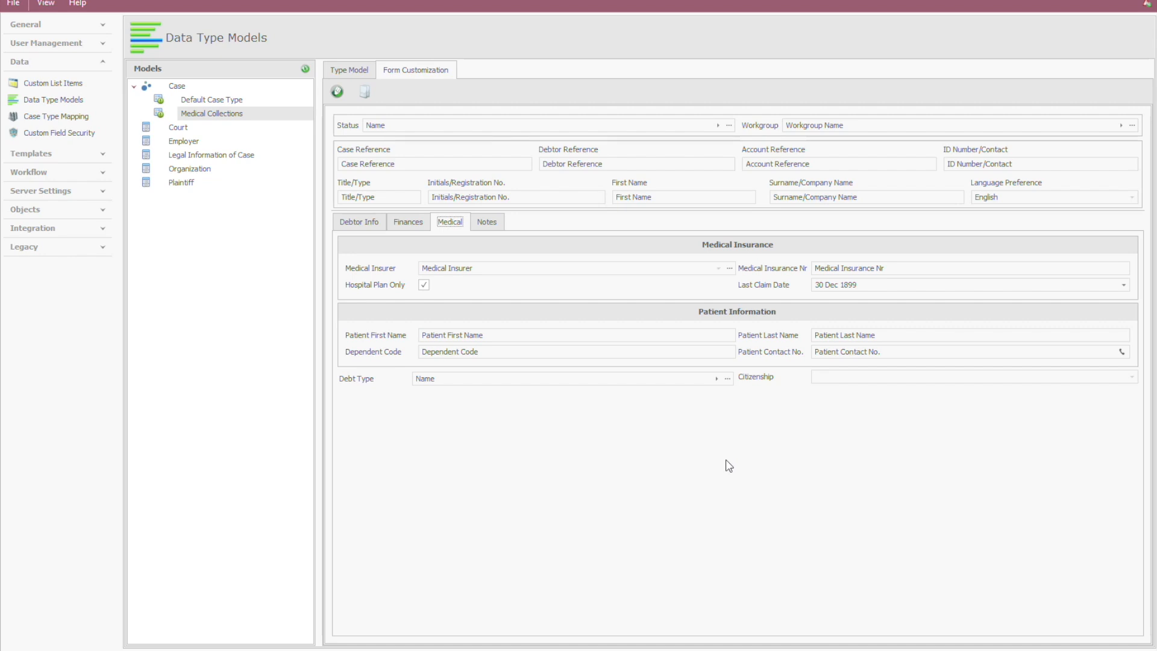
{"action": "left_click", "coordinate": [361, 223]}
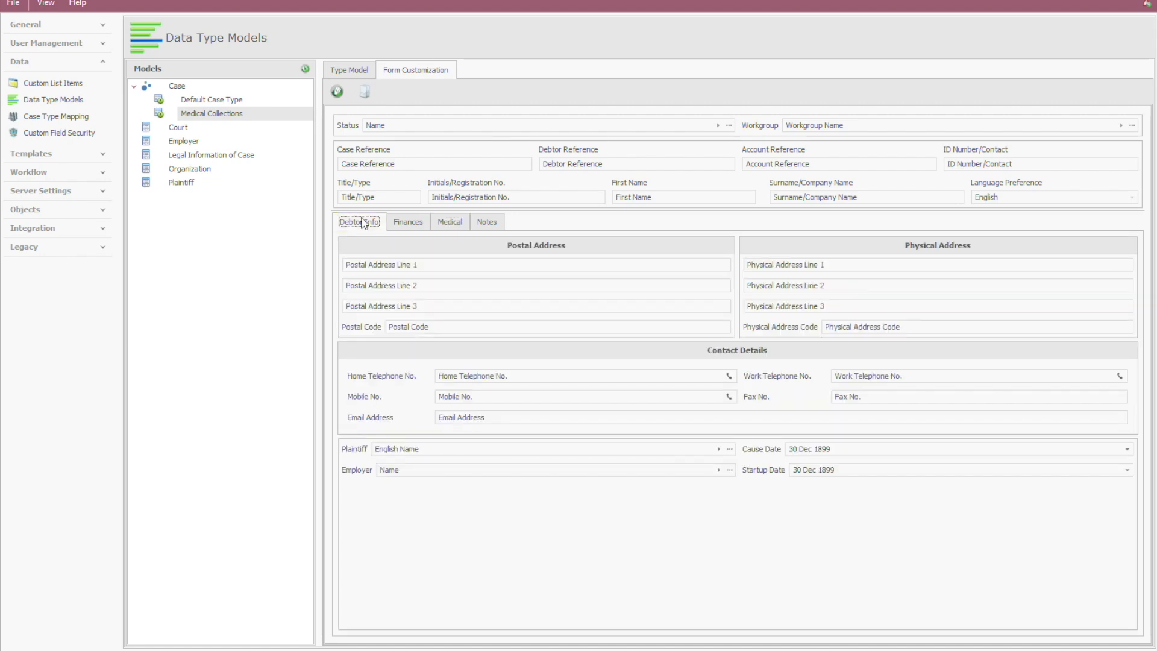
{"action": "left_click", "coordinate": [340, 70]}
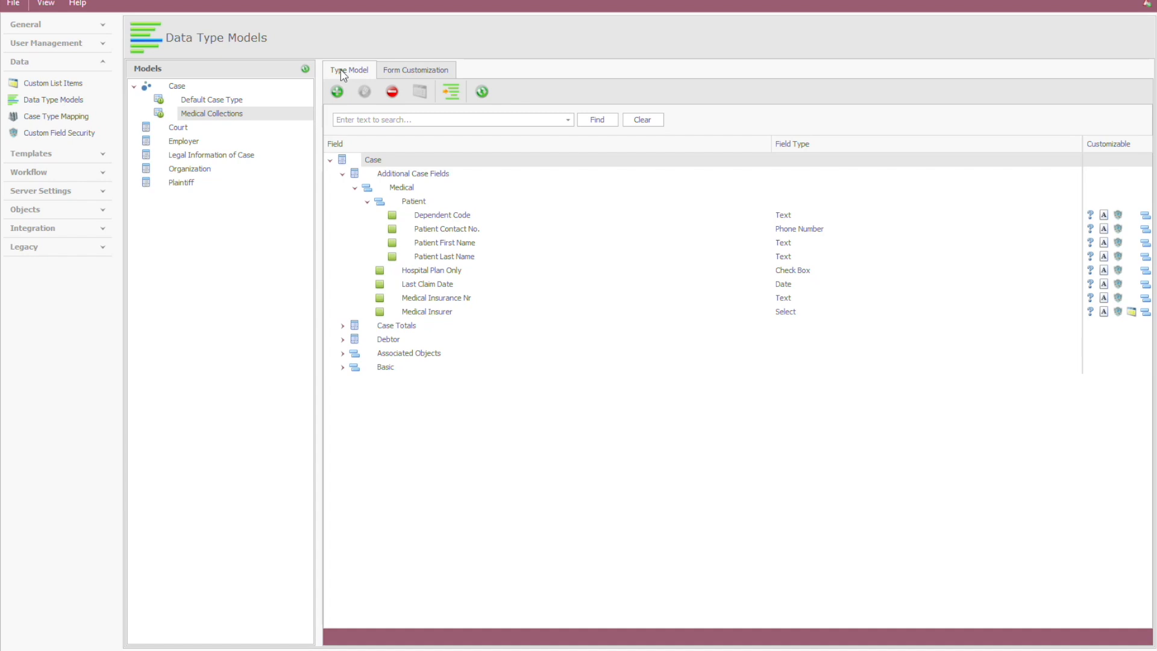
Step: Create a case type named Medical Account Management with the description "This case type is used for first-party account management for Medical Clients"
{"action": "left_click", "coordinate": [184, 86]}
{"action": "left_click", "coordinate": [382, 70]}
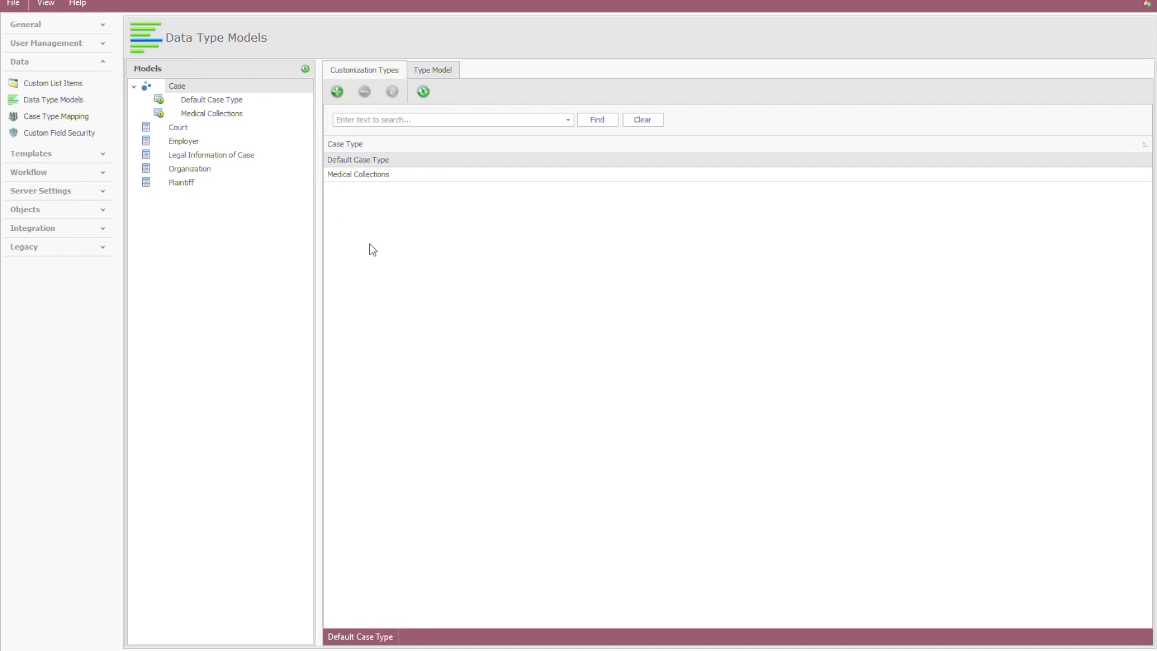
{"action": "left_click", "coordinate": [336, 91]}
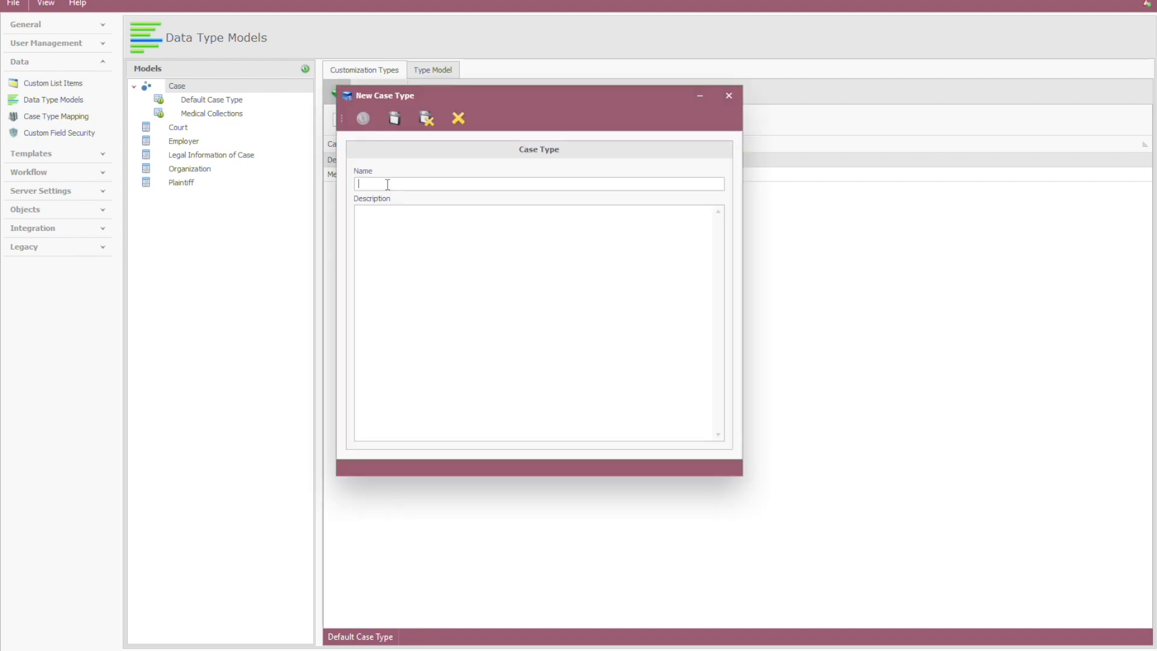
{"action": "type", "text": "Media"}
{"action": "key", "text": "BackSpace"}
{"action": "type", "text": "cal Account Management"}
{"action": "key", "text": "Tab"}
{"action": "type", "text": "This case type is used for first-party"}
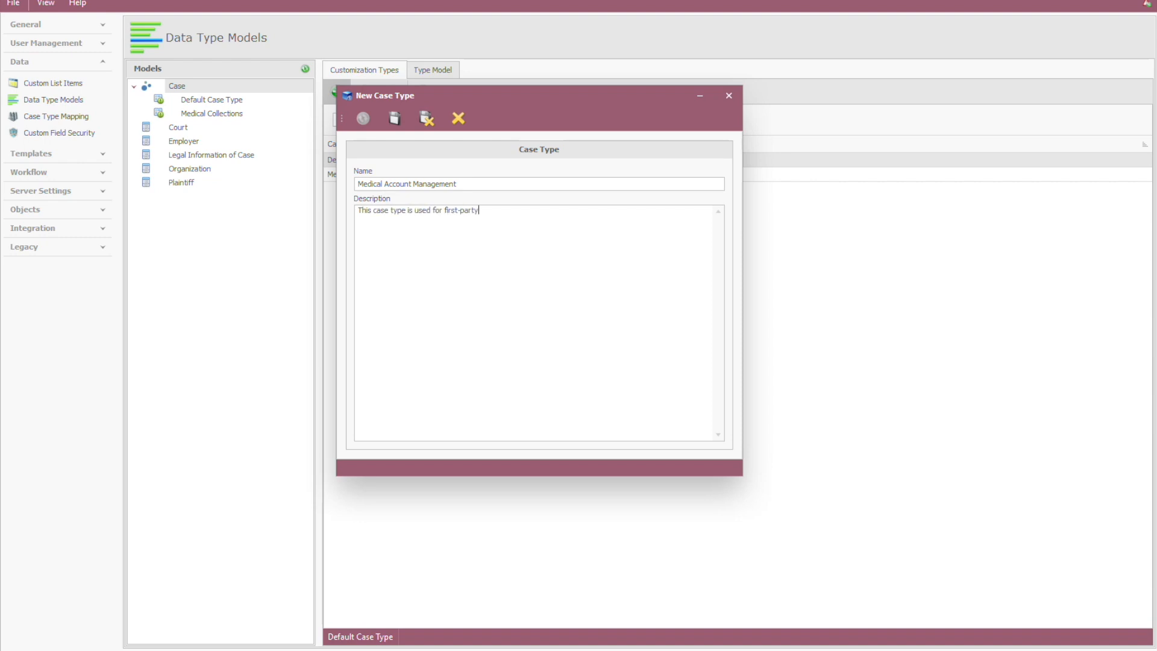
{"action": "type", "text": " account management for Medical Clients."}
{"action": "left_click", "coordinate": [431, 123]}
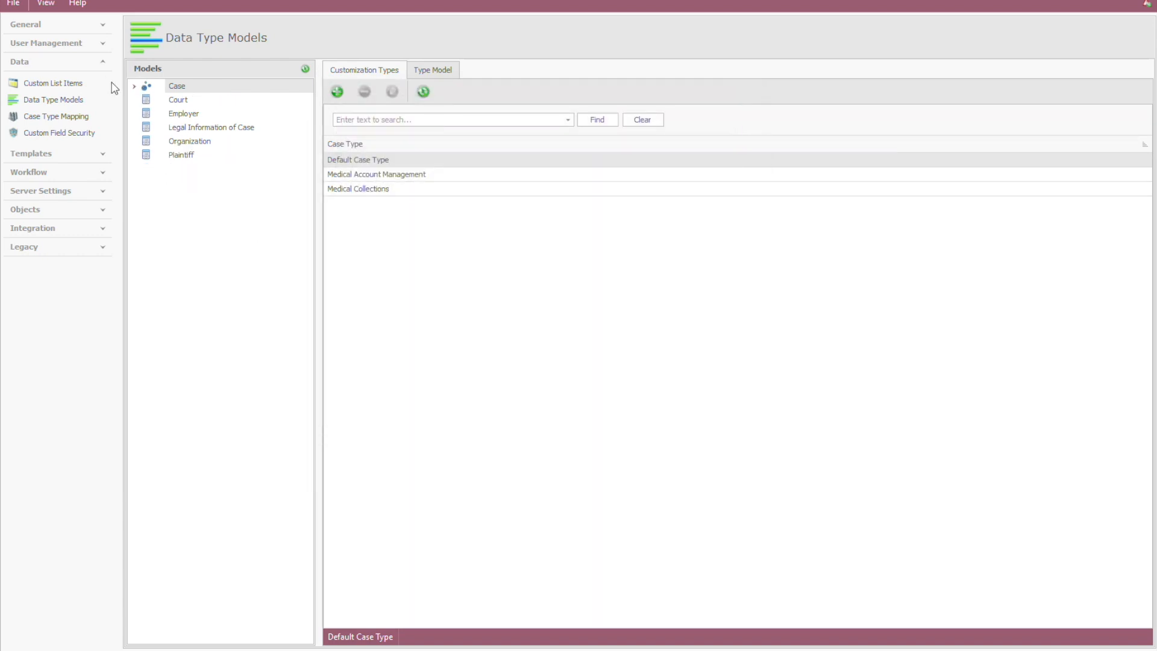
Step: For the Medical Account Management model, select the existing Medical fields Hospital Plan Only, Last Claim Date, Medical Insurance Nr and Medical Insurer for addition
{"action": "left_click", "coordinate": [135, 87]}
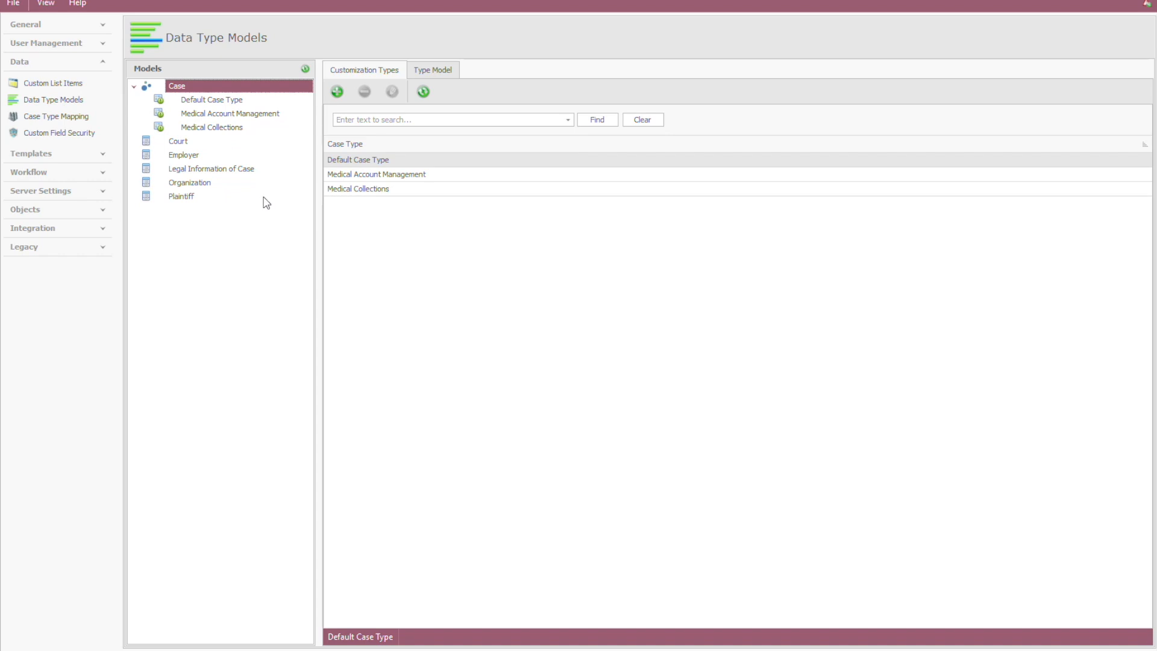
{"action": "left_click", "coordinate": [217, 114]}
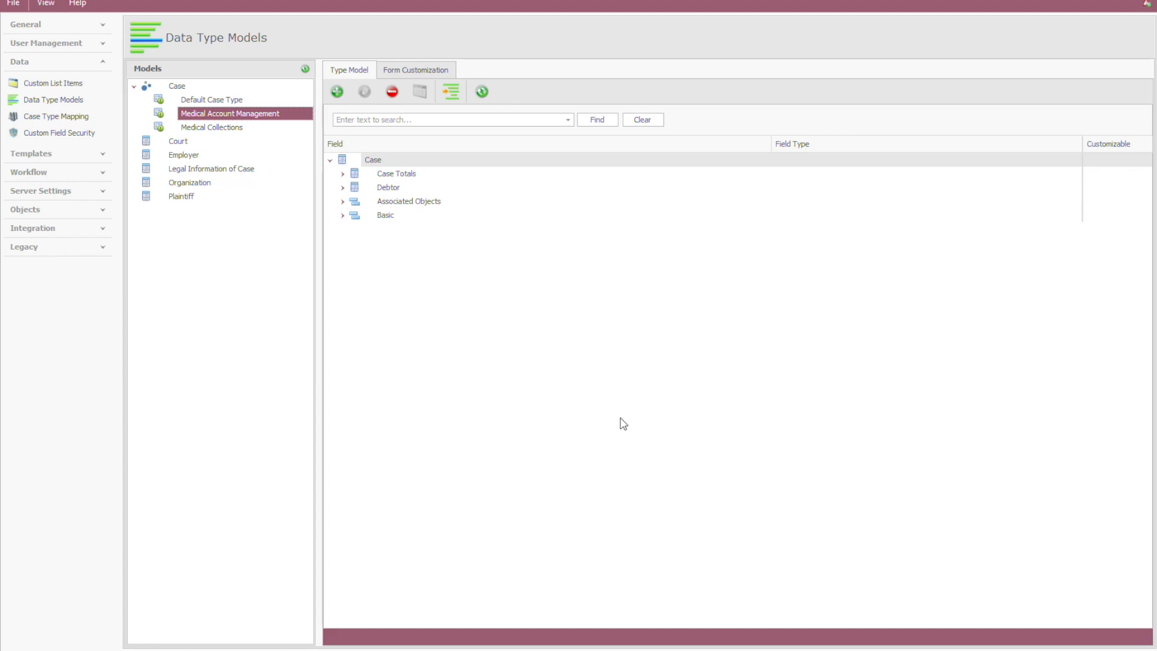
{"action": "left_click", "coordinate": [337, 92]}
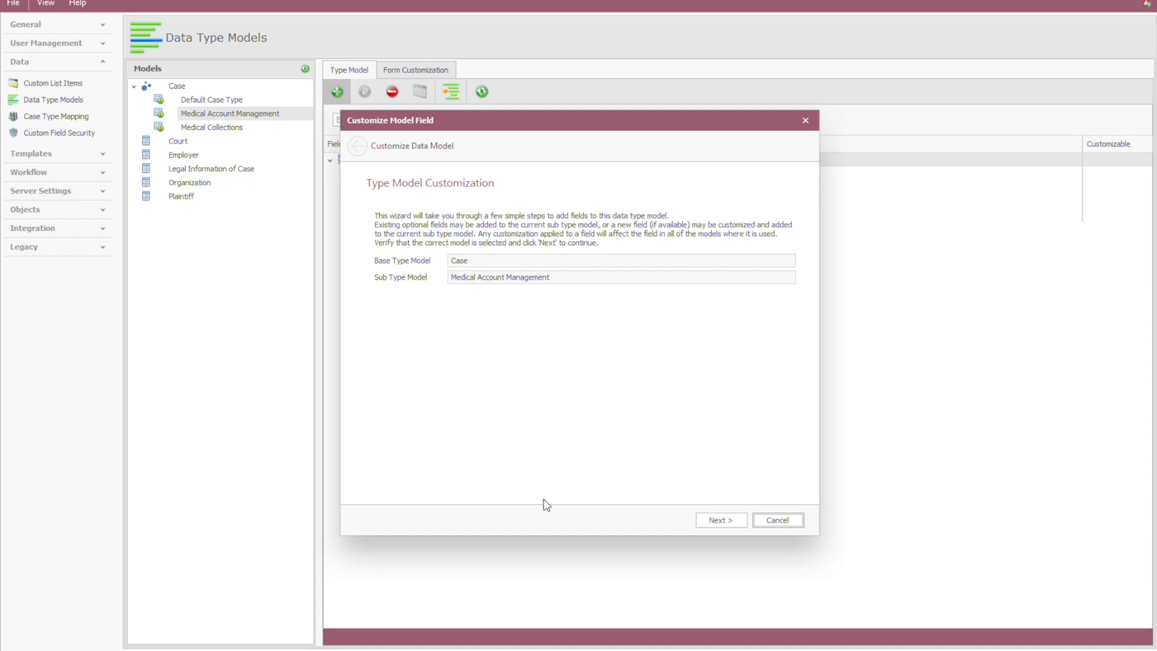
{"action": "left_click", "coordinate": [724, 522]}
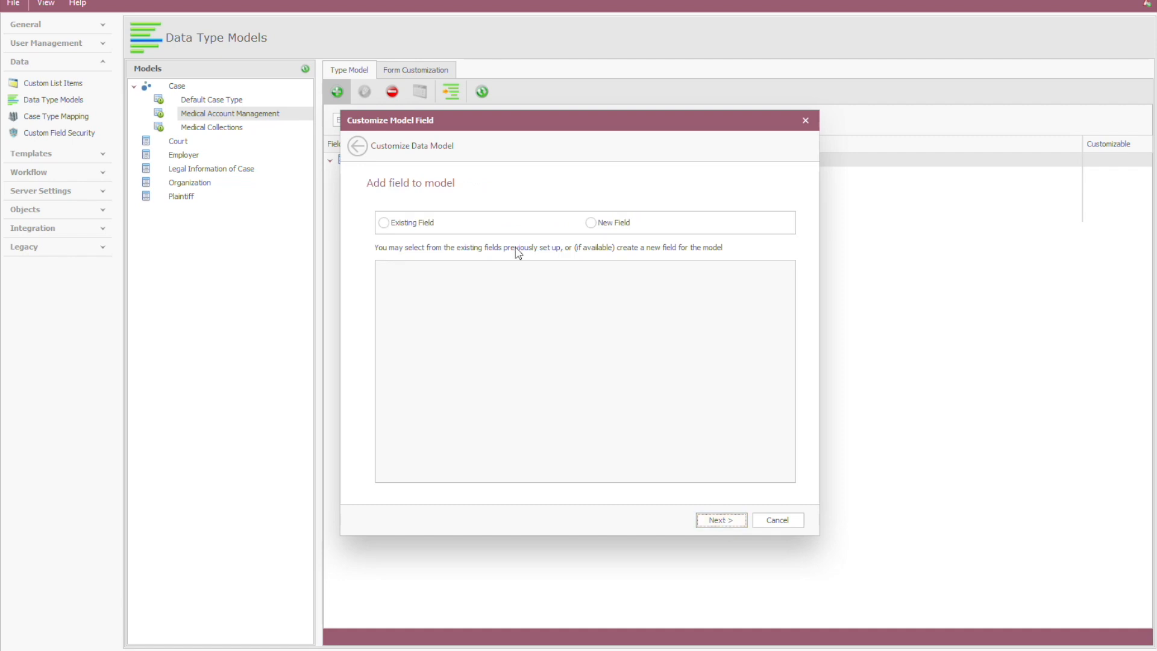
{"action": "left_click", "coordinate": [396, 226]}
{"action": "left_click", "coordinate": [593, 223]}
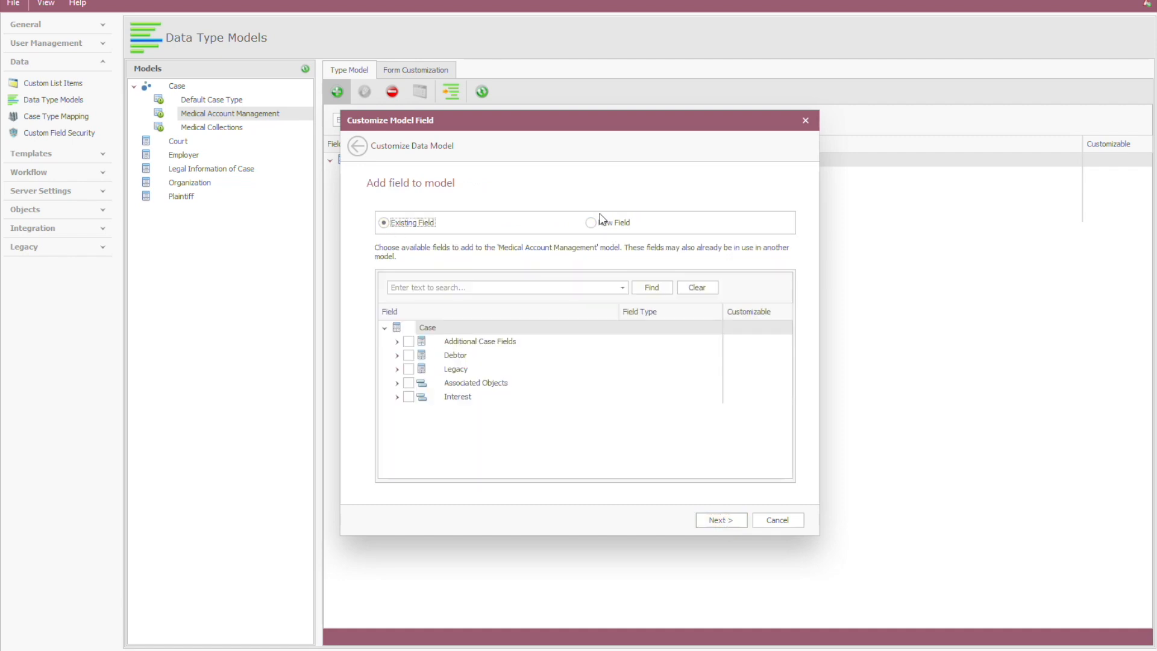
{"action": "left_click", "coordinate": [398, 229]}
{"action": "left_click", "coordinate": [397, 342]}
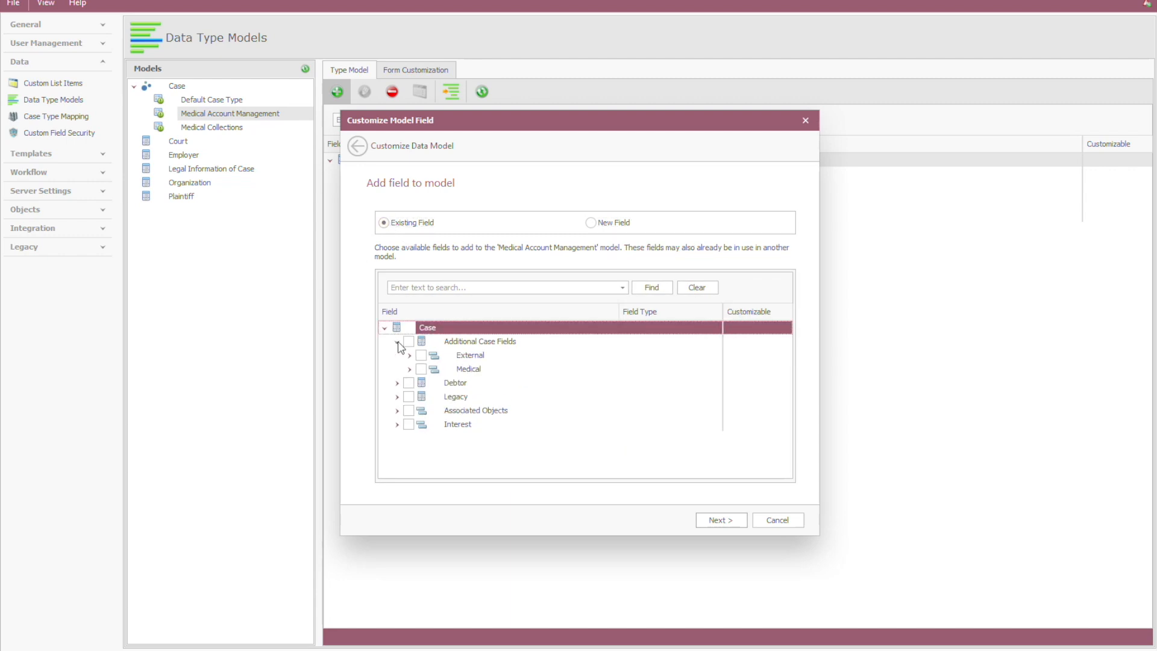
{"action": "left_click", "coordinate": [421, 370]}
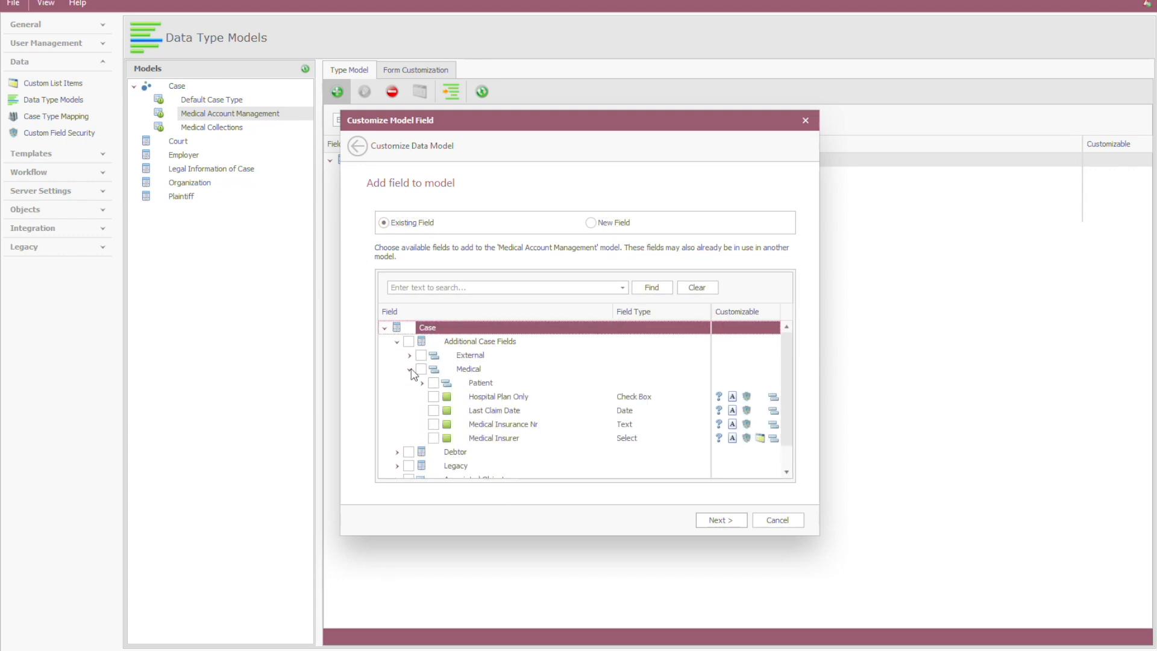
{"action": "left_click", "coordinate": [433, 384]}
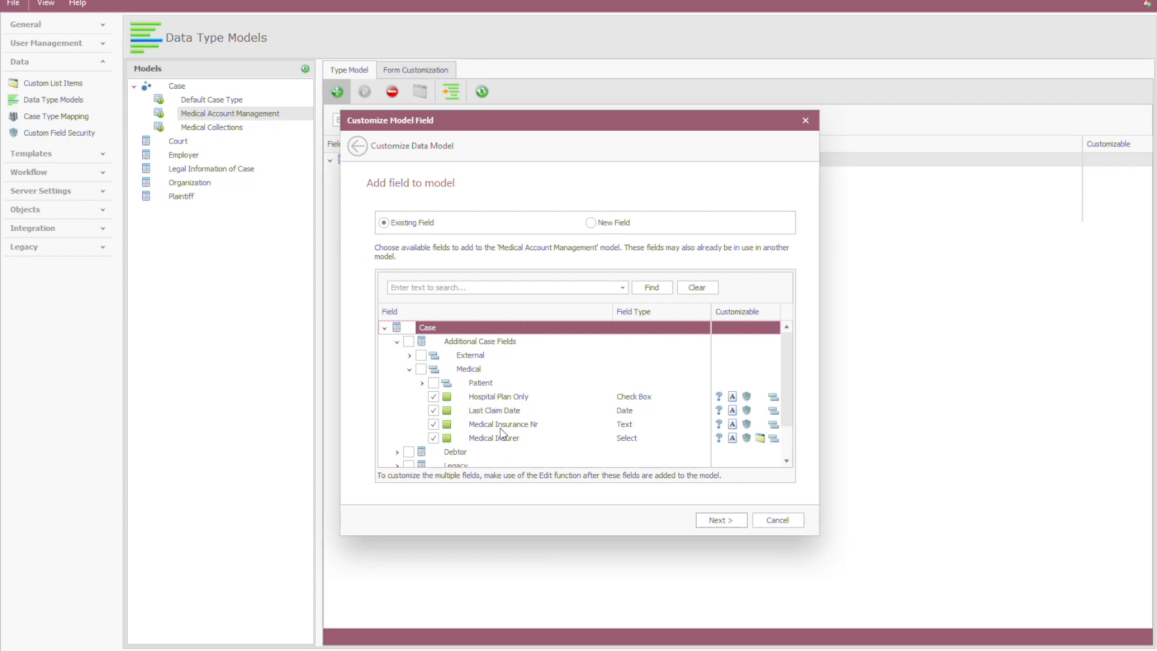
Step: Review which fields the Medical Collections model shares and apply the addition of the selected existing fields
{"action": "left_click", "coordinate": [720, 520]}
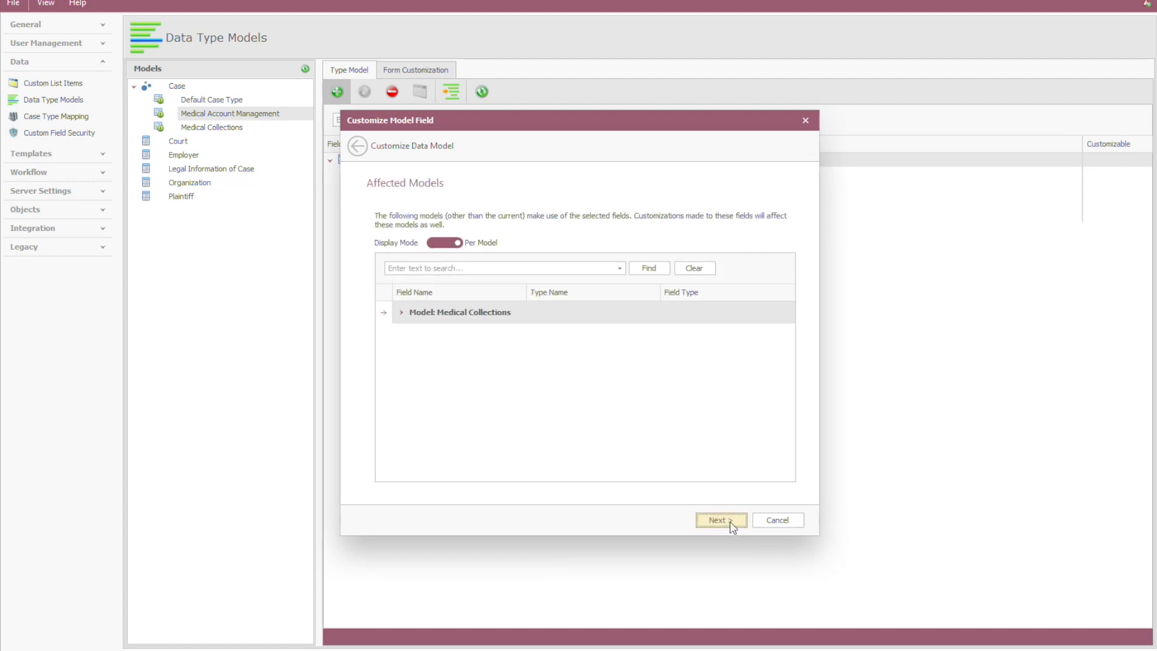
{"action": "left_click", "coordinate": [401, 312]}
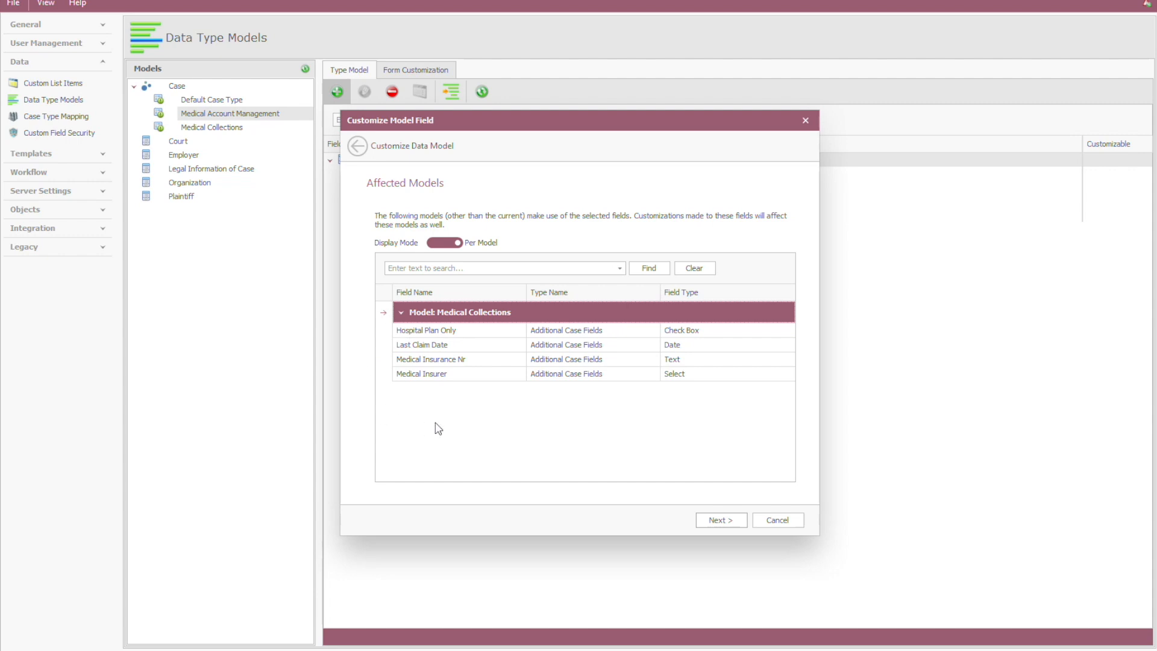
{"action": "left_click", "coordinate": [735, 525]}
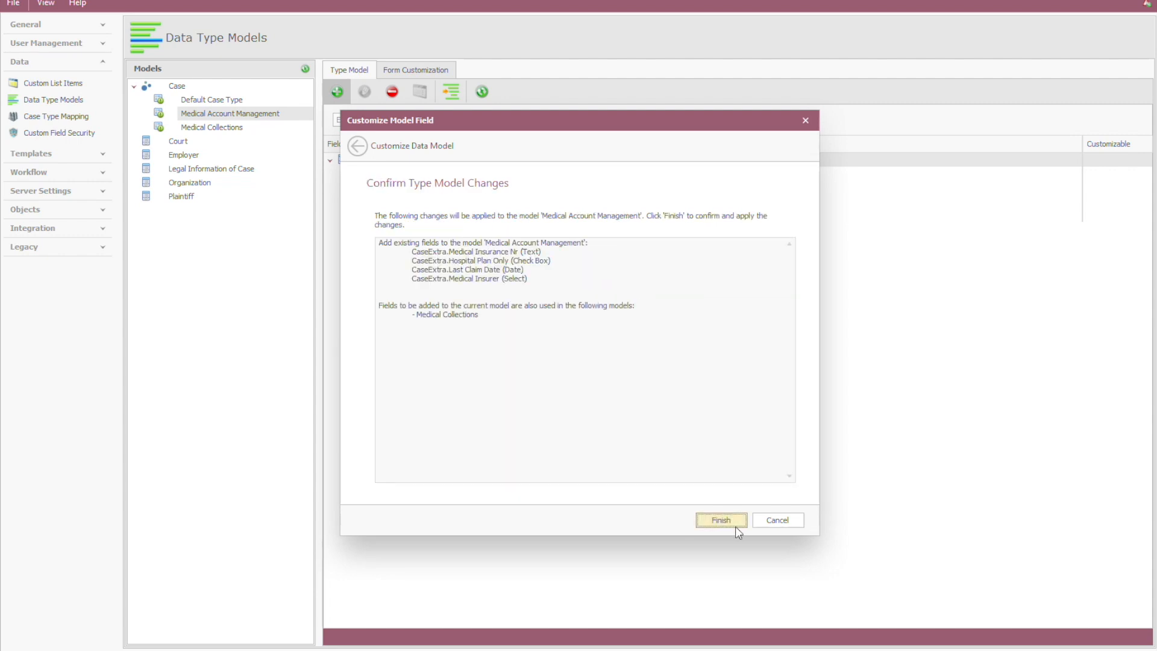
{"action": "left_click", "coordinate": [735, 526]}
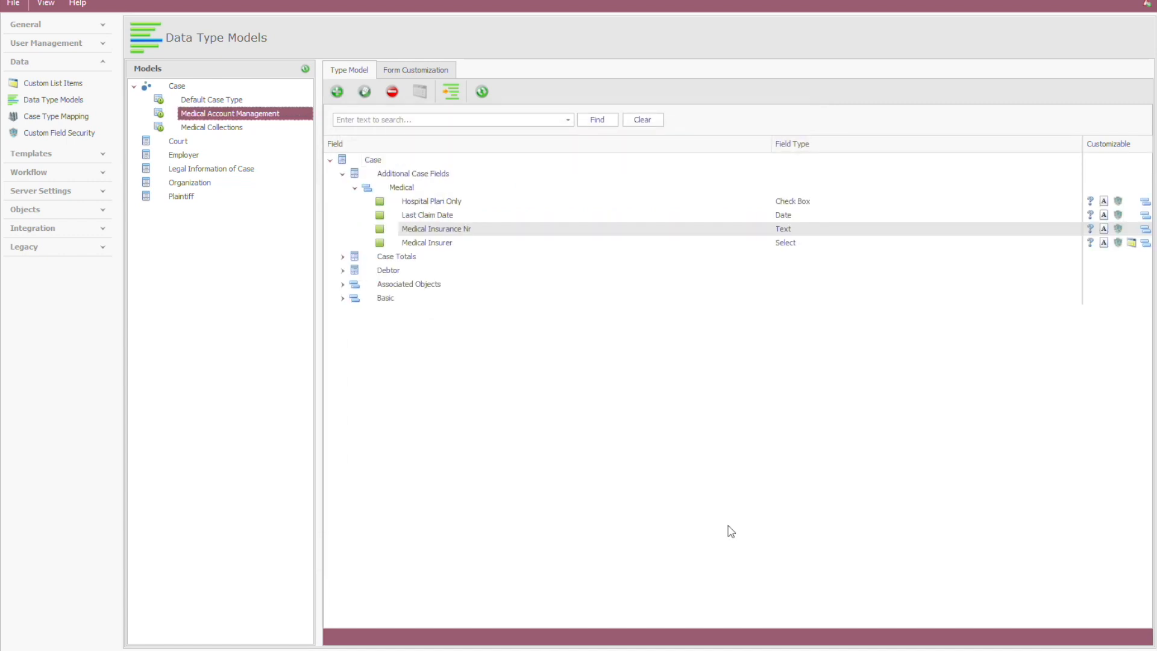
{"action": "left_click", "coordinate": [354, 187]}
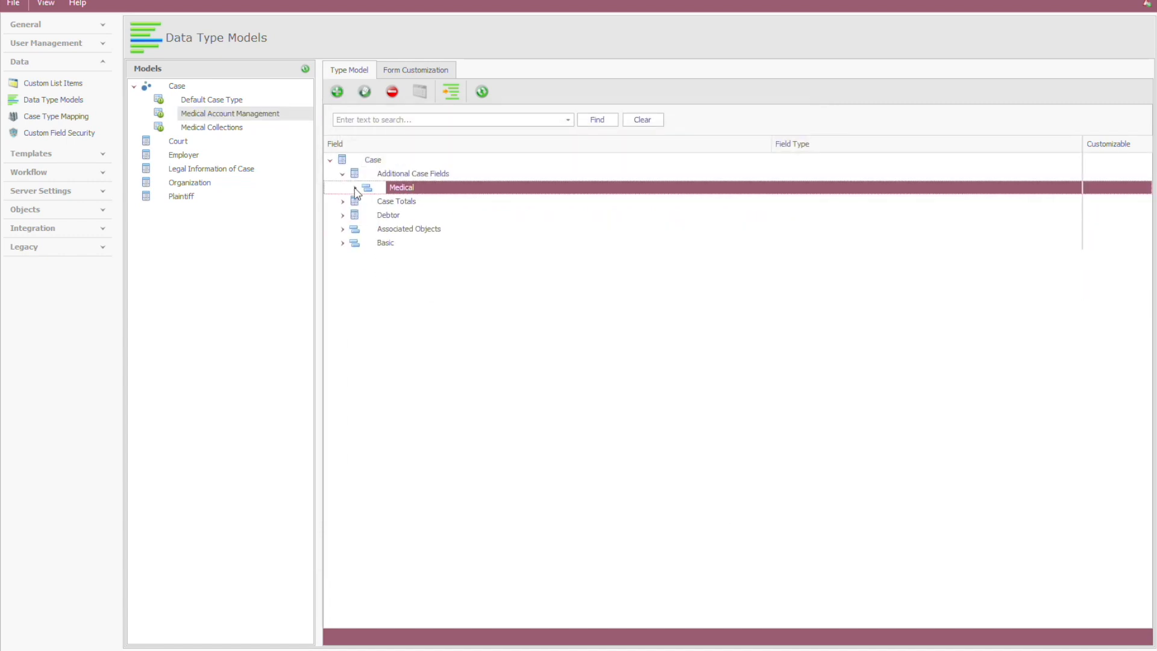
Step: Start adding a new field of type Select from Additional Case Fields to the Medical Account Management model
{"action": "left_click", "coordinate": [337, 91]}
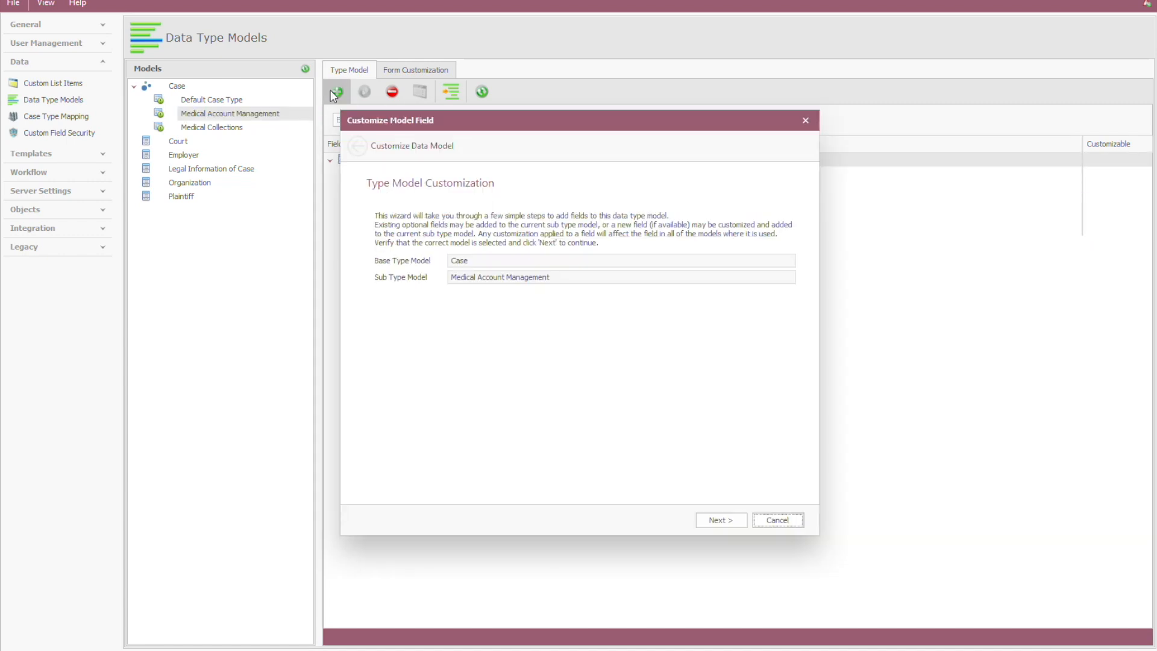
{"action": "left_click", "coordinate": [735, 525]}
{"action": "left_click", "coordinate": [590, 222]}
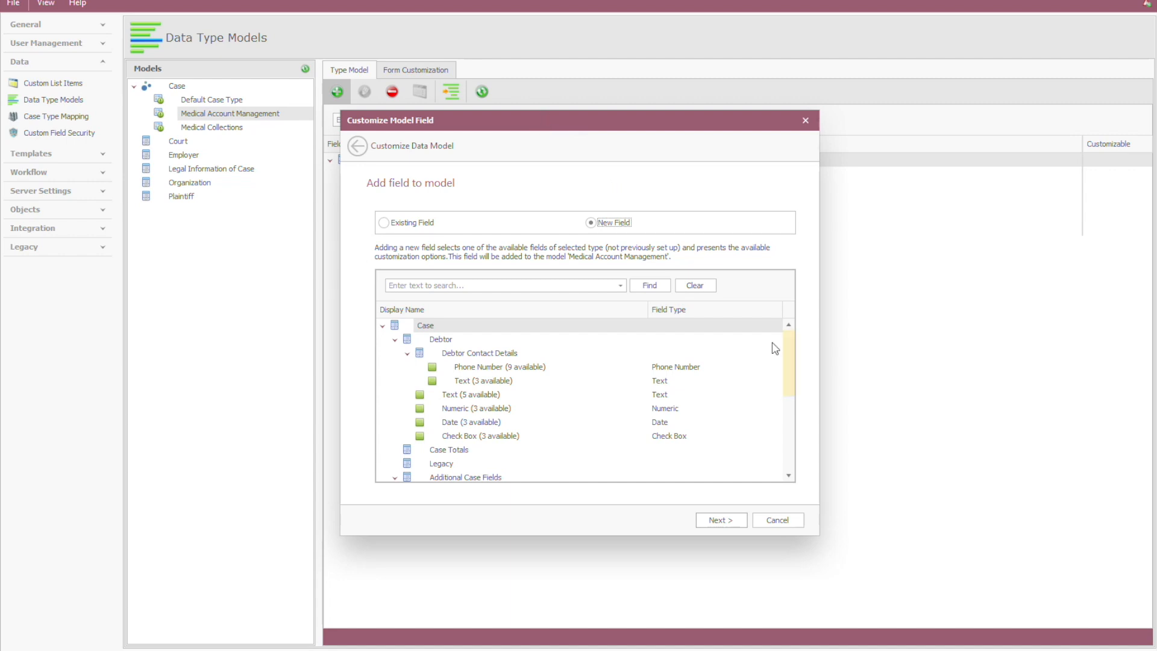
{"action": "left_click", "coordinate": [409, 353]}
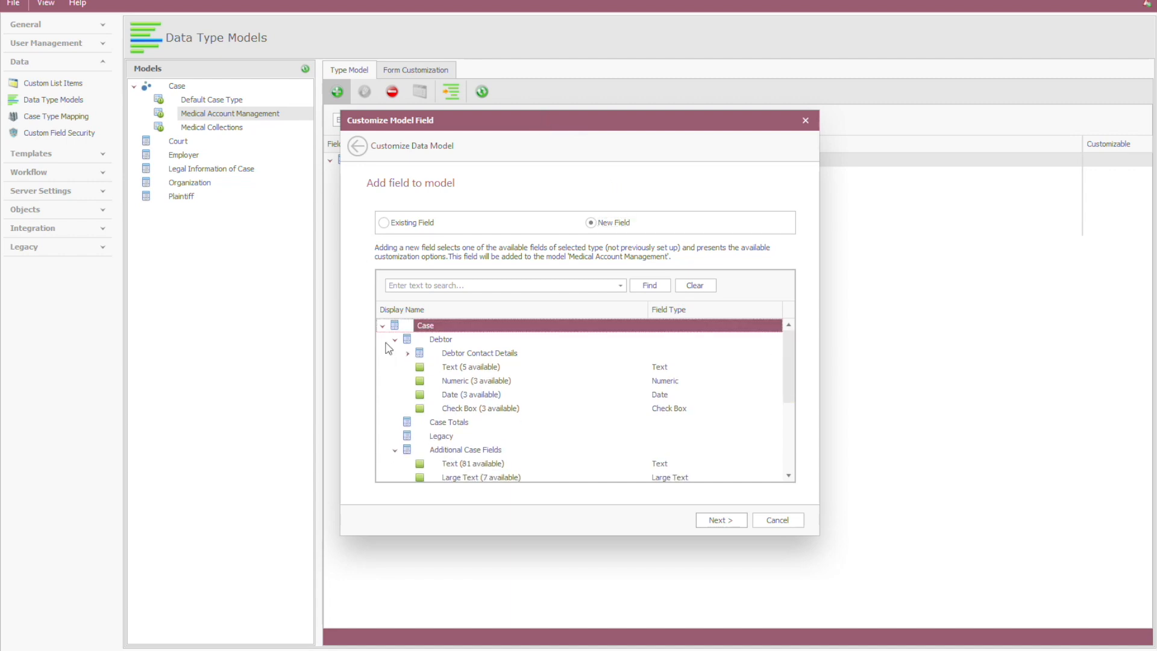
{"action": "left_click", "coordinate": [395, 339]}
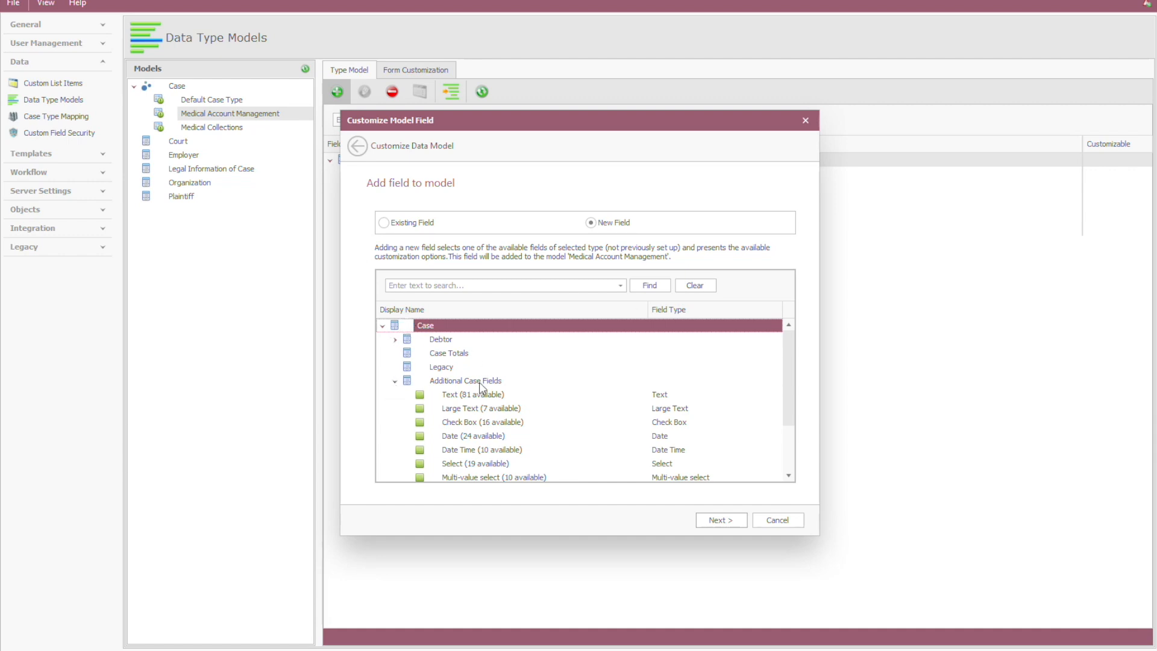
{"action": "left_click", "coordinate": [476, 454]}
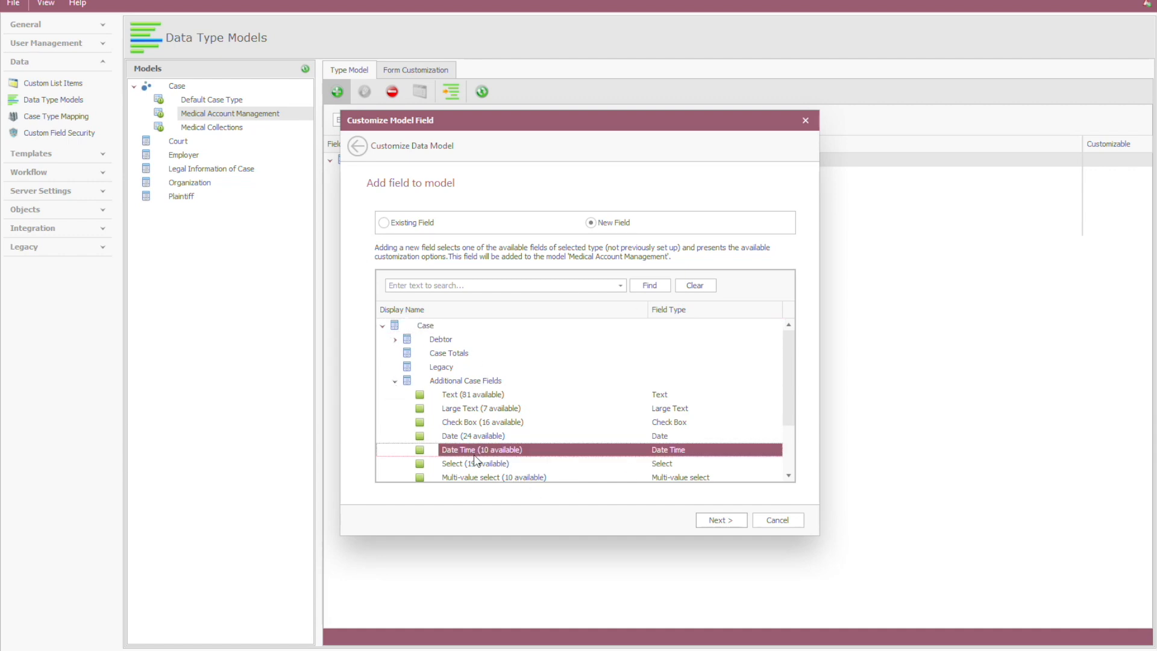
{"action": "left_click", "coordinate": [476, 462]}
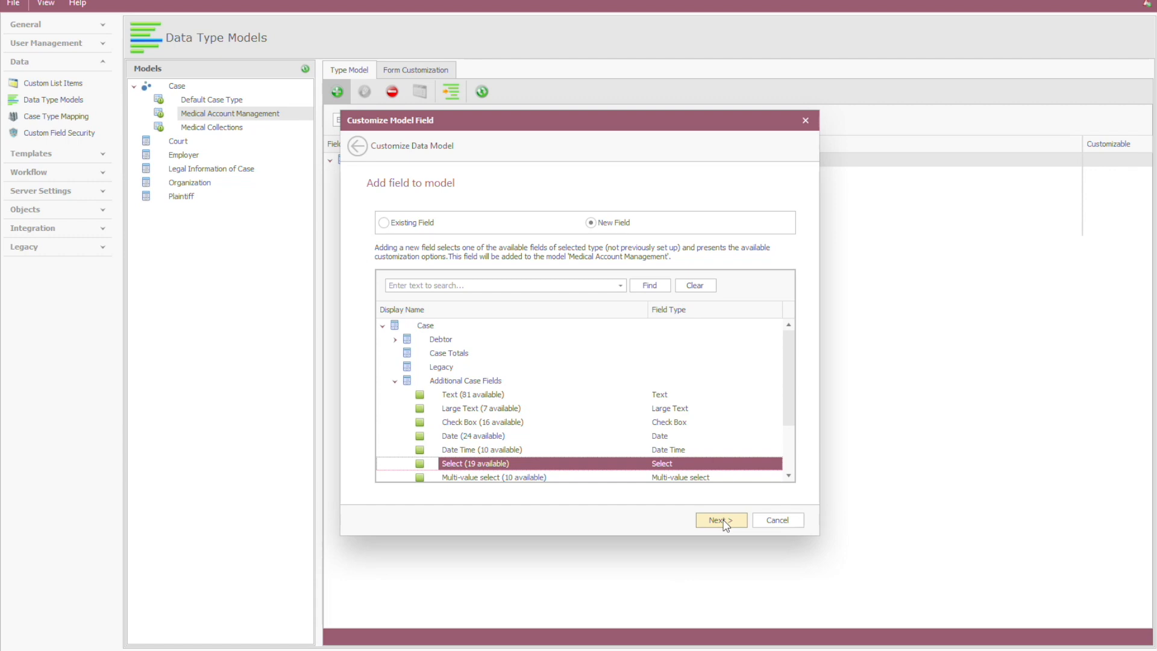
{"action": "left_click", "coordinate": [723, 525]}
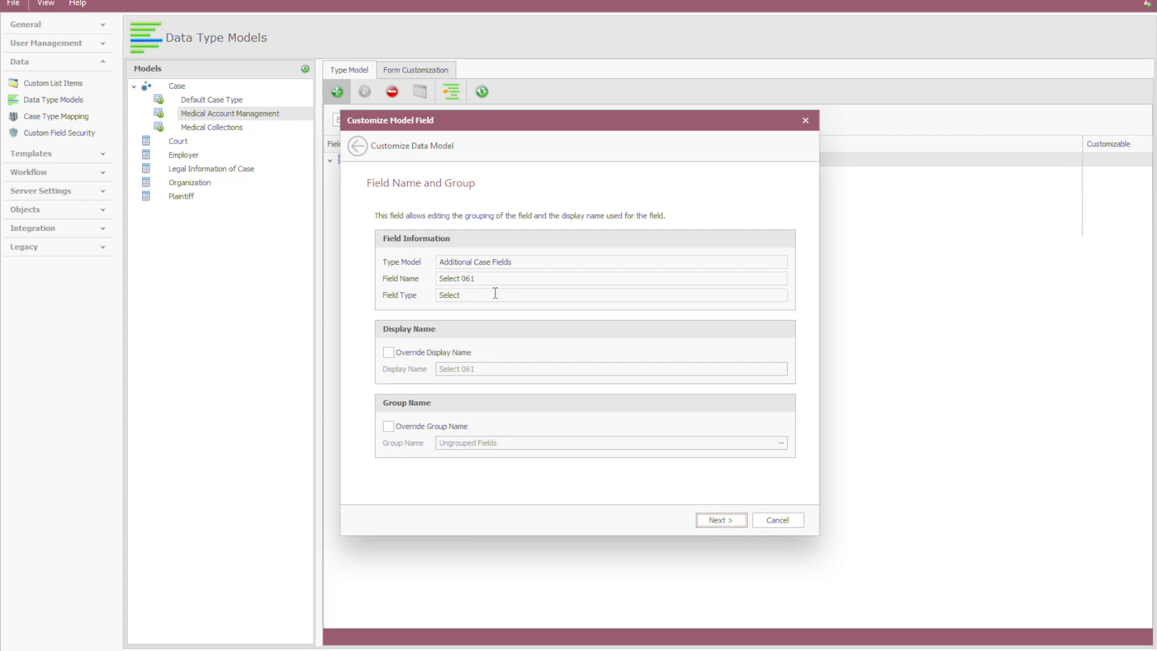
Step: Override the new Select field's display name with Account Status
{"action": "left_click", "coordinate": [404, 355]}
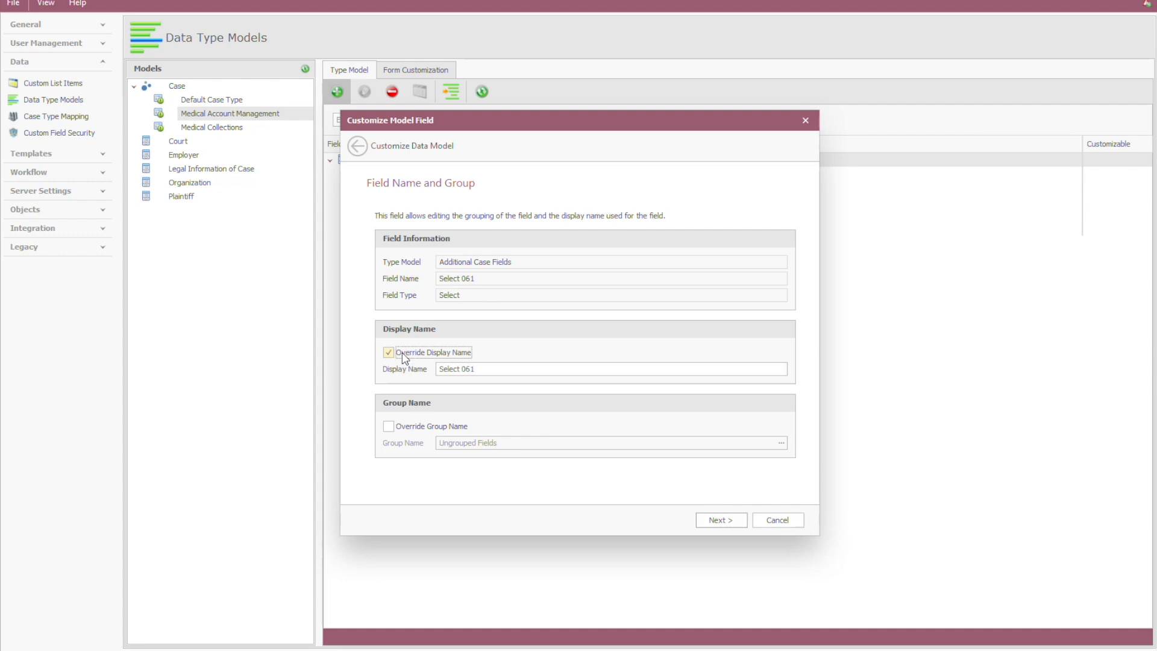
{"action": "left_click_drag", "start_coordinate": [491, 369], "coordinate": [414, 364]}
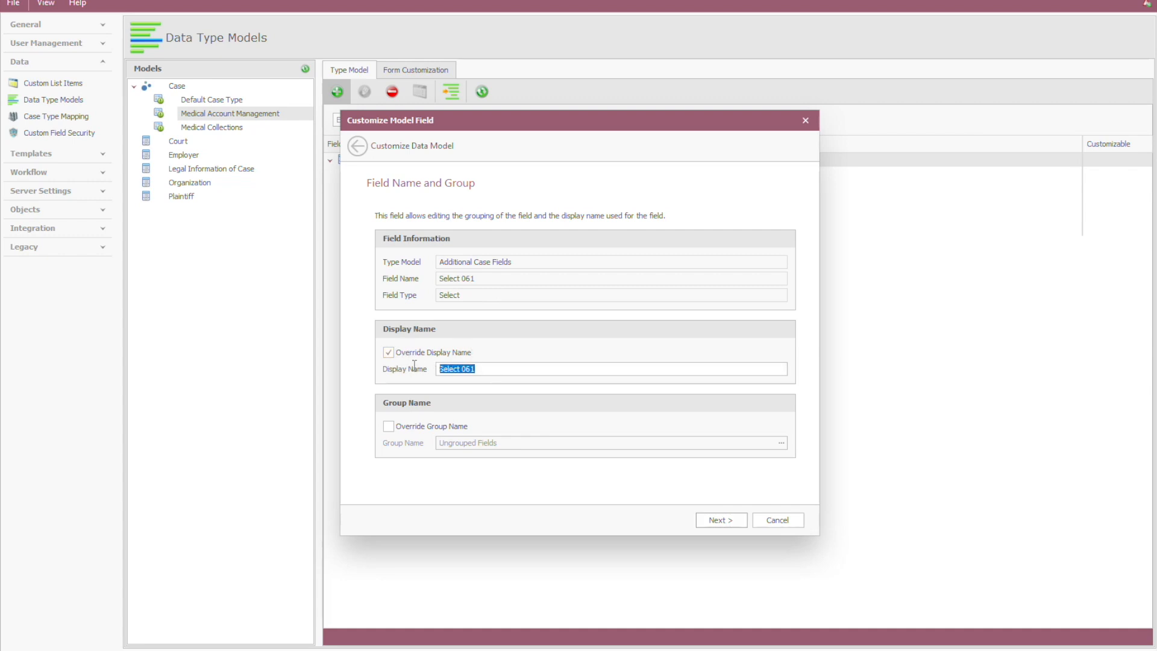
{"action": "type", "text": "Acou"}
{"action": "key", "text": "BackSpace"}
{"action": "key", "text": "BackSpace"}
{"action": "key", "text": "BackSpace"}
{"action": "key", "text": "BackSpace"}
{"action": "type", "text": "Accoiunt"}
{"action": "key", "text": "BackSpace"}
{"action": "key", "text": "BackSpace"}
{"action": "key", "text": "BackSpace"}
{"action": "key", "text": "BackSpace"}
{"action": "type", "text": "unt Status"}
{"action": "key", "text": "Tab"}
Step: Override the Account Status field's group name with Account Management
{"action": "left_click", "coordinate": [388, 426]}
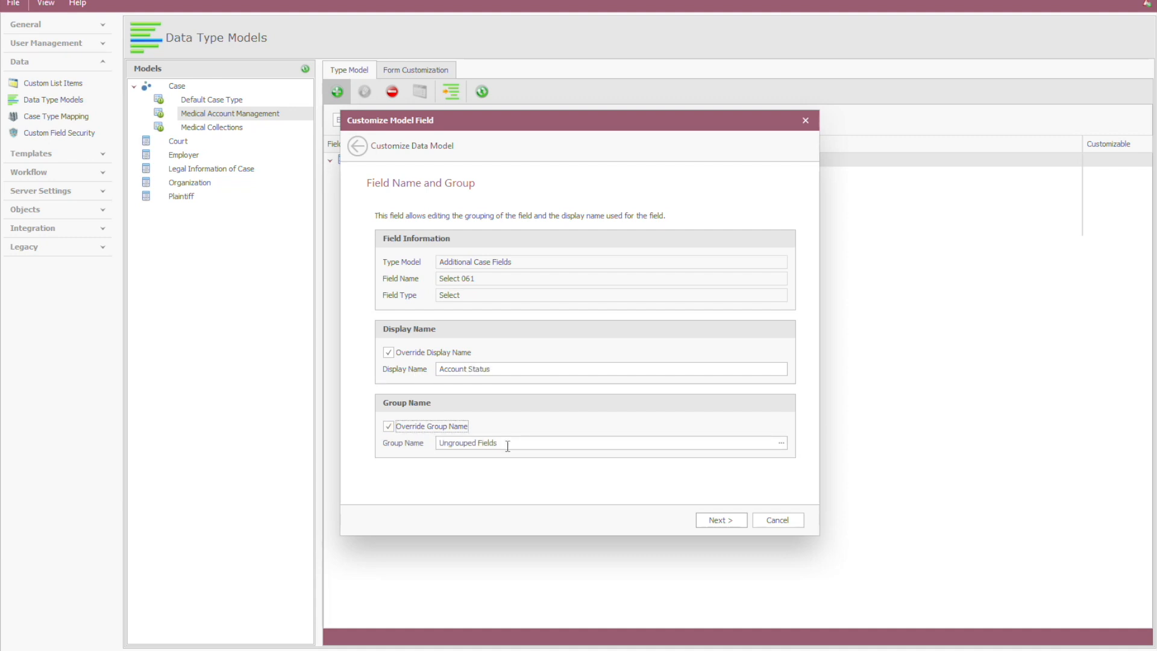
{"action": "left_click", "coordinate": [523, 441]}
{"action": "left_click_drag", "start_coordinate": [523, 441], "coordinate": [407, 442]}
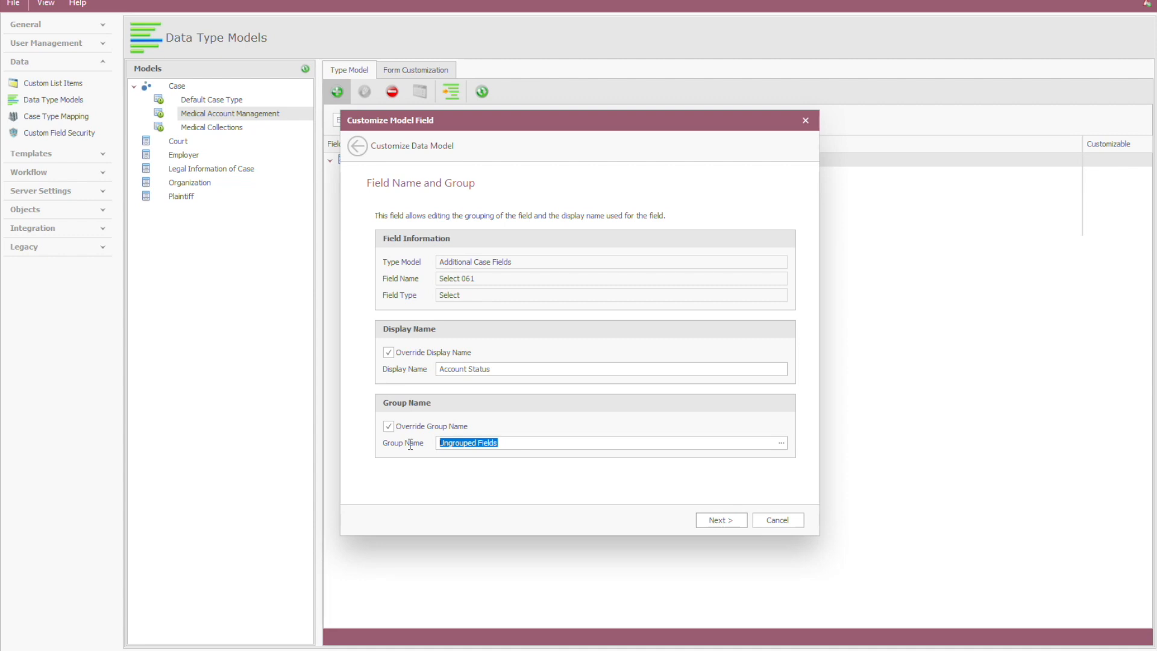
{"action": "type", "text": "Account Management"}
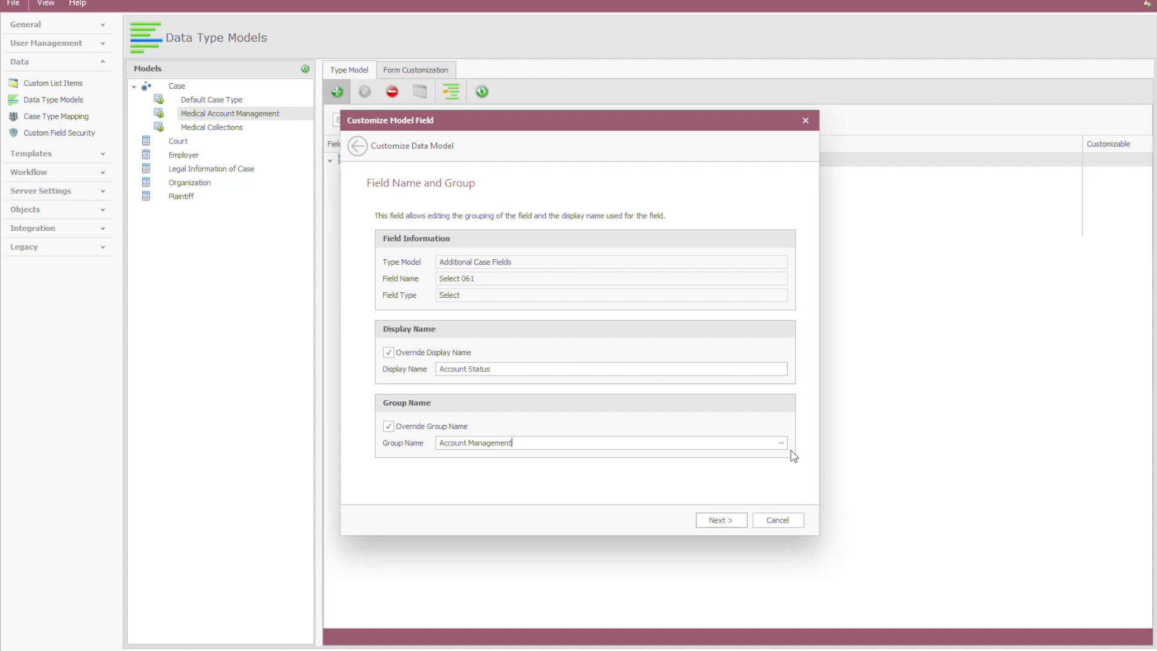
Step: Try adding a Status subgroup under the Account Management group and remove it again
{"action": "left_click", "coordinate": [780, 443]}
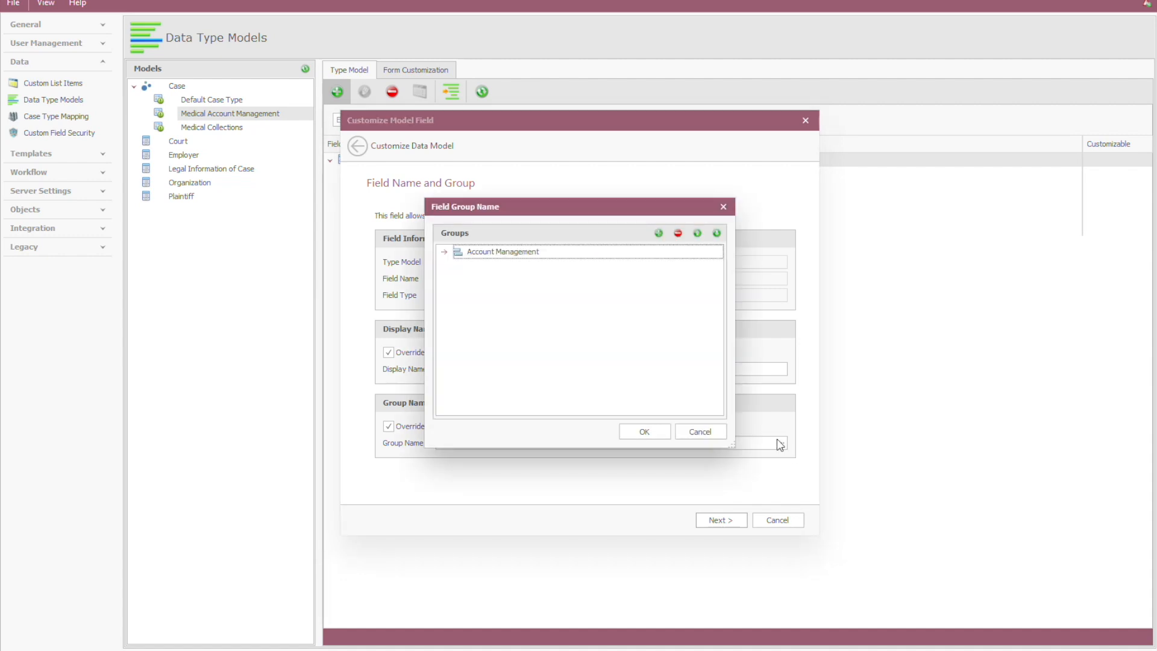
{"action": "left_click", "coordinate": [658, 234]}
{"action": "left_click", "coordinate": [534, 266]}
{"action": "type", "text": "Status"}
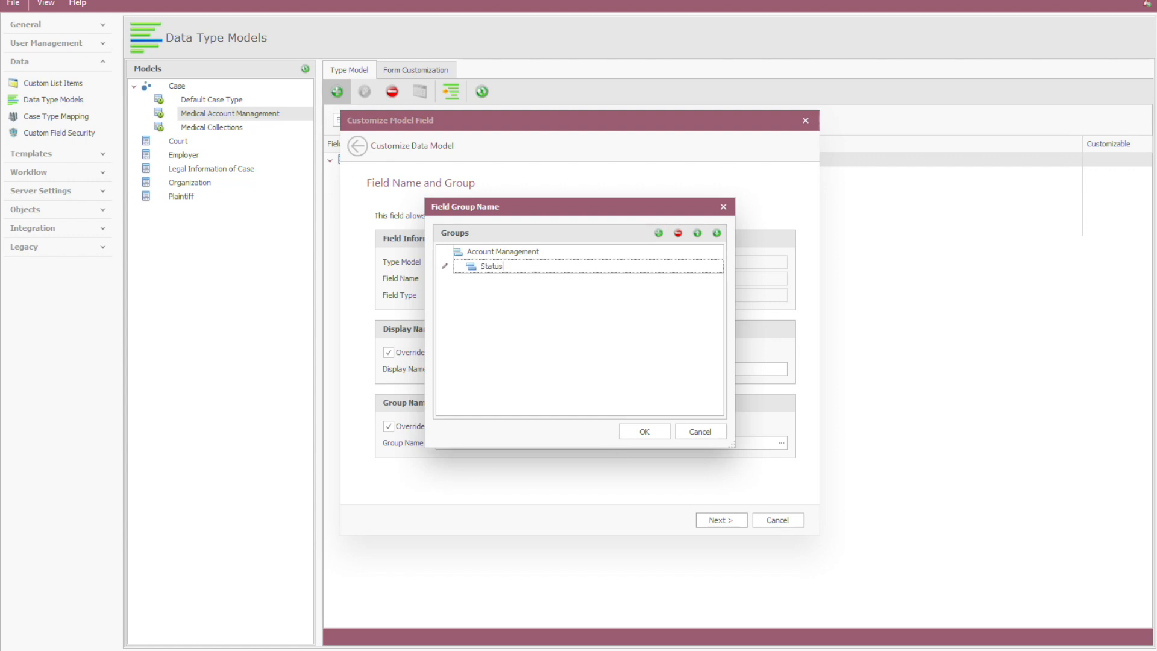
{"action": "left_click", "coordinate": [677, 233]}
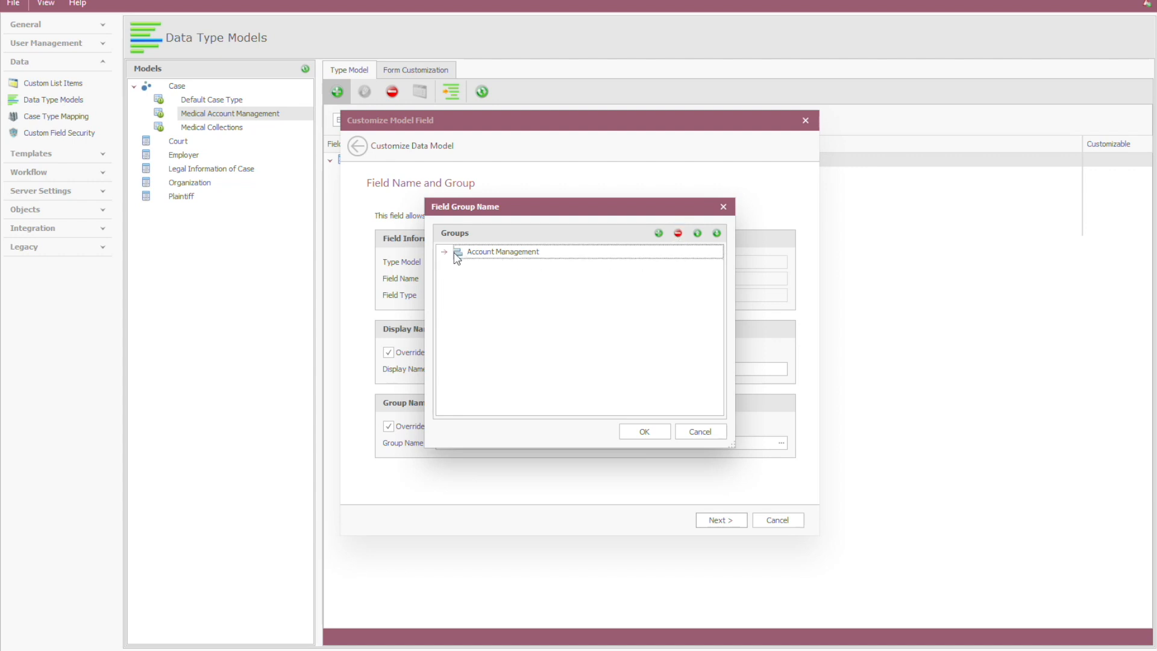
{"action": "left_click", "coordinate": [641, 434]}
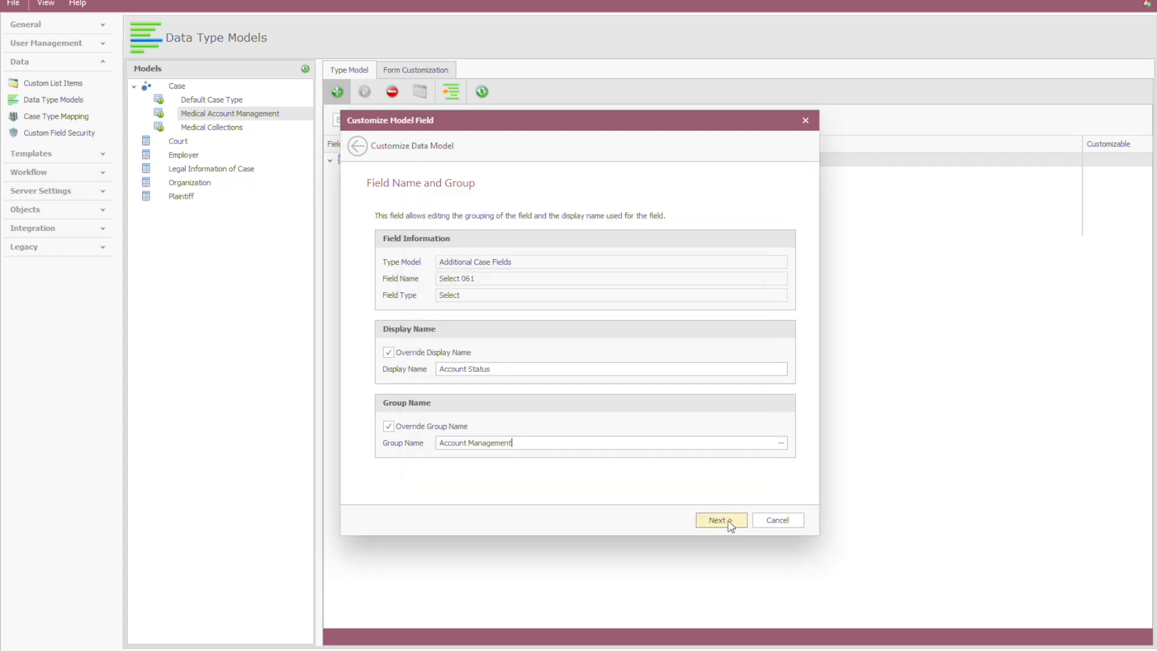
Step: Create a field mutator security right named Edit ARM Finance field for the Account Status field's security settings
{"action": "left_click", "coordinate": [727, 521]}
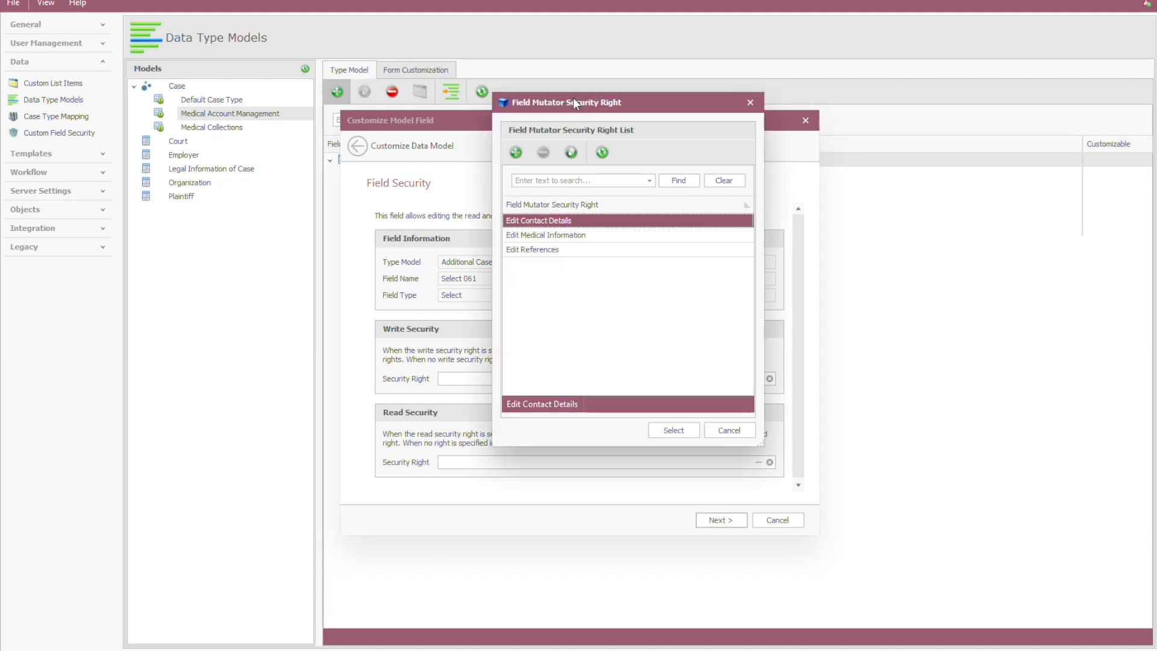
{"action": "left_click", "coordinate": [554, 236]}
{"action": "left_click", "coordinate": [549, 251]}
{"action": "left_click", "coordinate": [550, 239]}
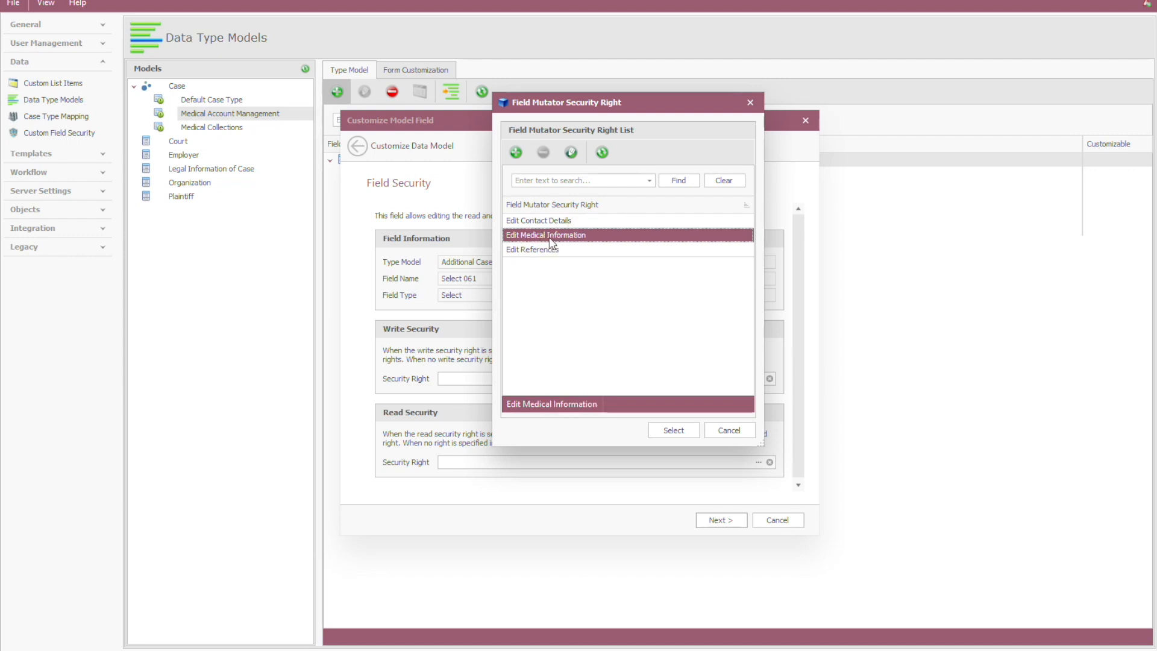
{"action": "left_click", "coordinate": [560, 250]}
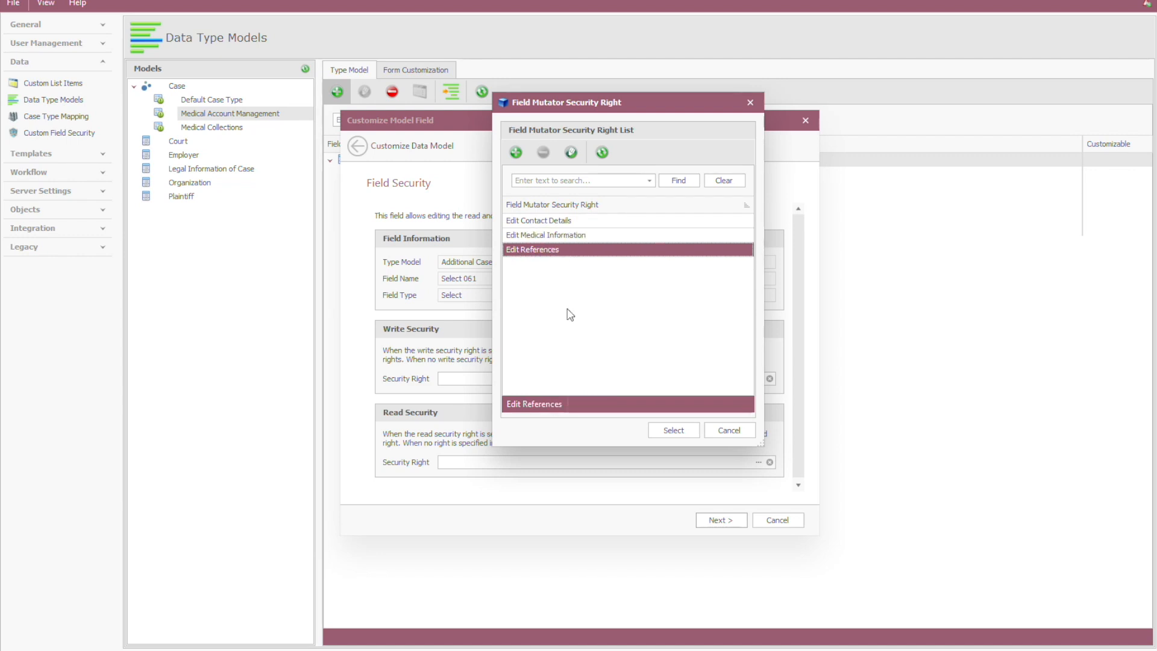
{"action": "left_click", "coordinate": [516, 153]}
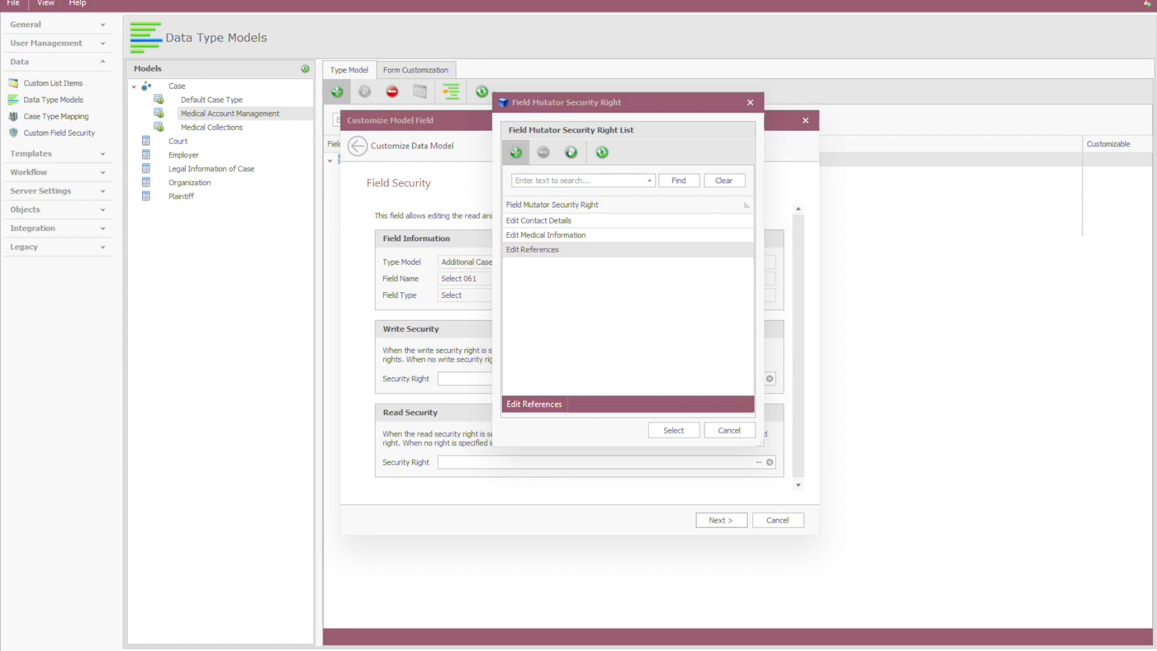
{"action": "type", "text": "Edit ARM F"}
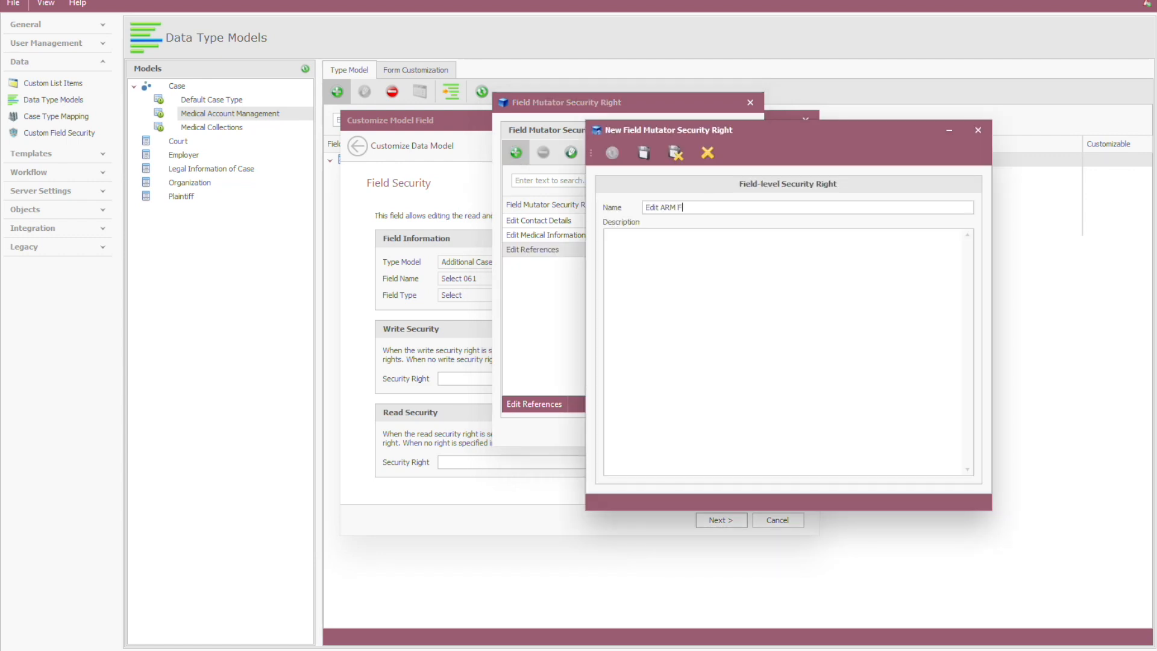
{"action": "type", "text": "inance field"}
{"action": "left_click", "coordinate": [676, 154]}
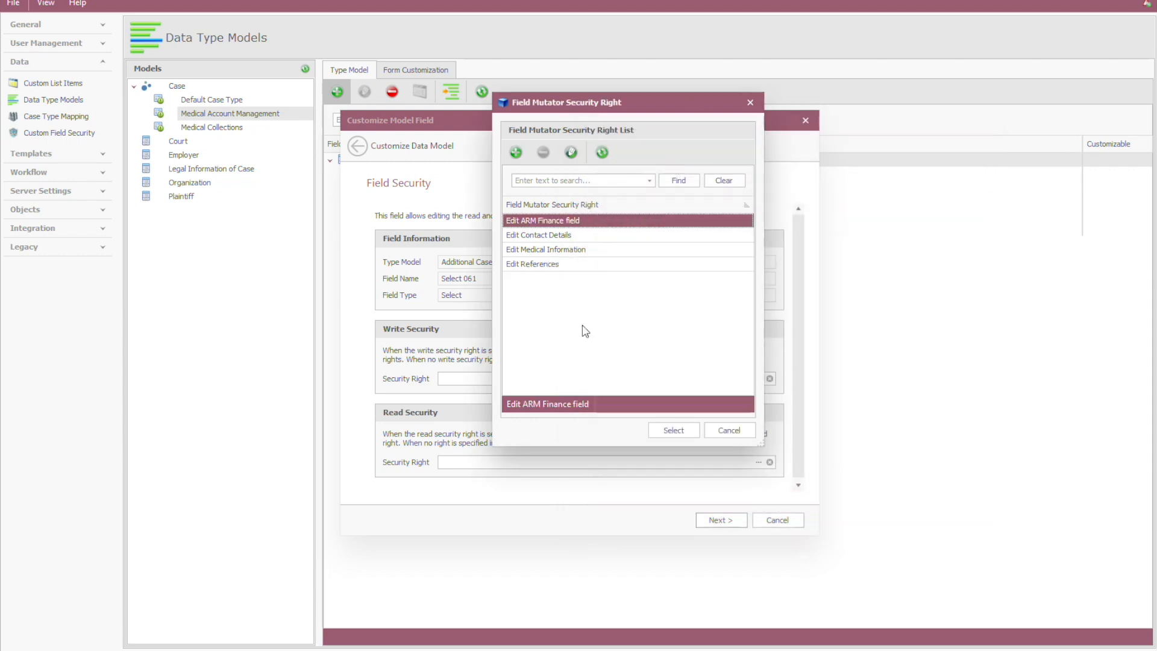
Step: Assign Edit ARM Finance field as the write security right and apply the Account Status field to the model
{"action": "left_click", "coordinate": [677, 431]}
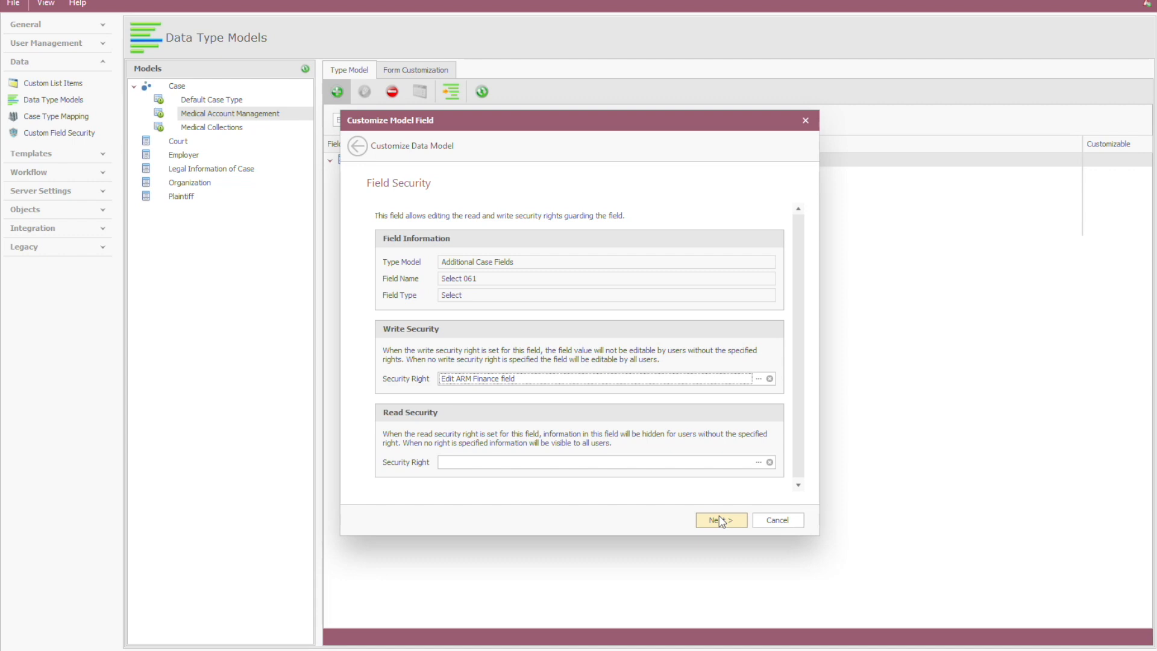
{"action": "left_click", "coordinate": [721, 519]}
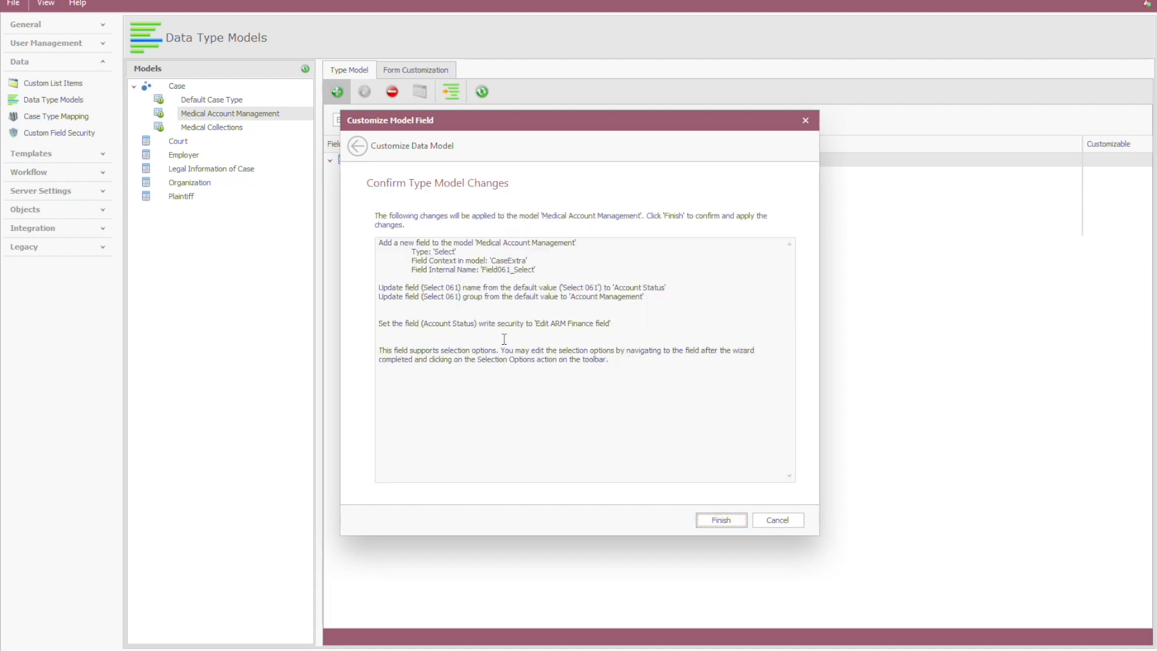
{"action": "left_click", "coordinate": [717, 528]}
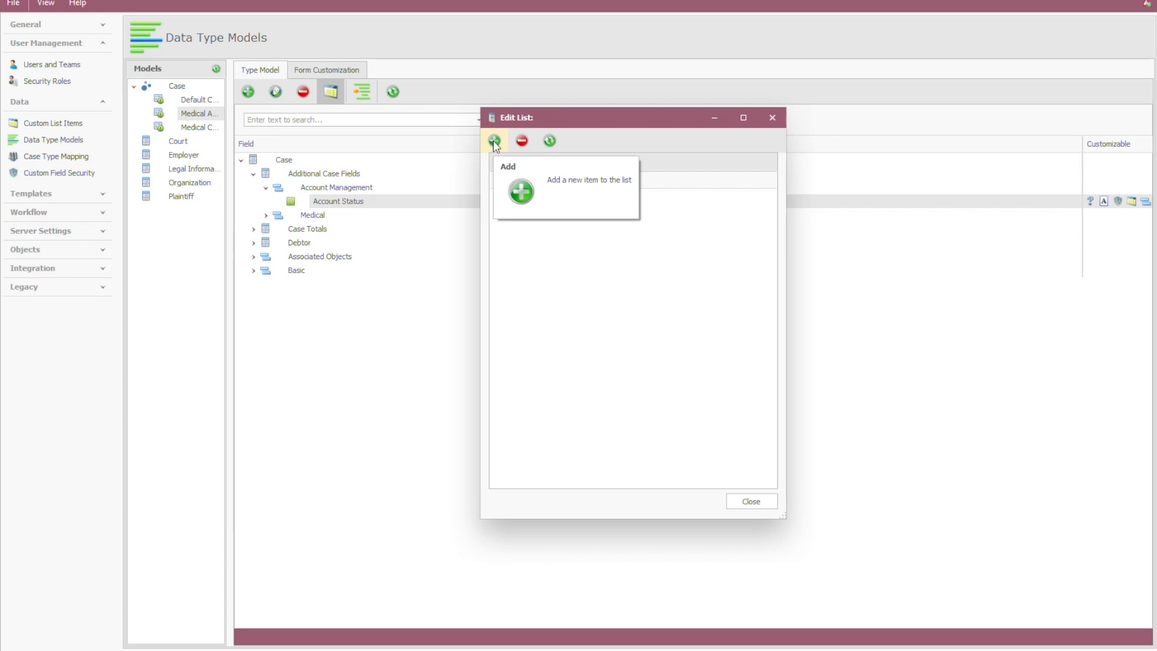
Step: Add the selection options Paid up, Query, Overdue and Disputed to the Account Status field
{"action": "left_click", "coordinate": [493, 139]}
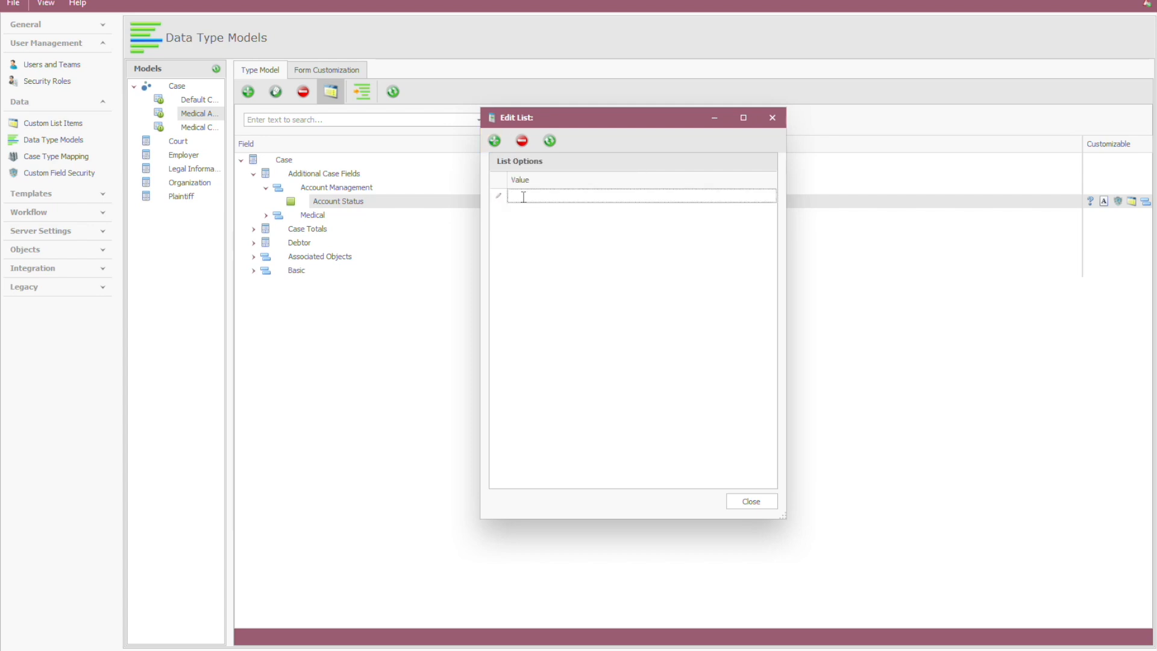
{"action": "type", "text": "Paid up"}
{"action": "left_click", "coordinate": [494, 141]}
{"action": "type", "text": "Query"}
{"action": "left_click", "coordinate": [494, 140]}
{"action": "type", "text": "Overdue"}
{"action": "left_click", "coordinate": [494, 141]}
{"action": "type", "text": "Disputed"}
{"action": "left_click", "coordinate": [750, 501]}
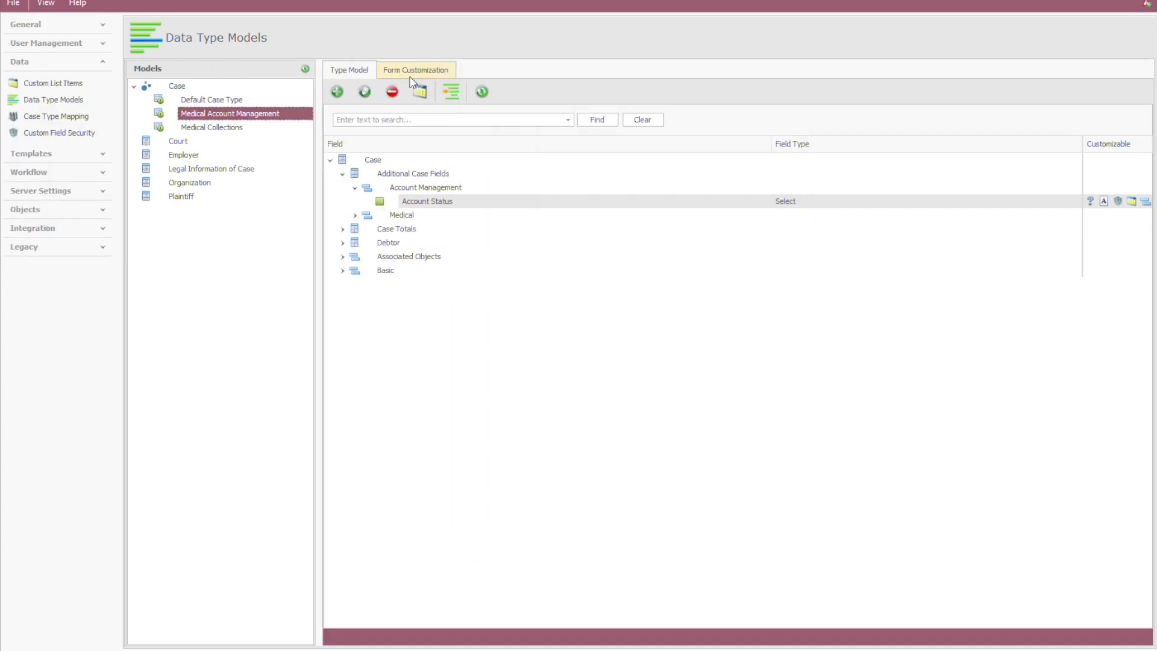
Step: Copy the form layout from the Medical Collections case type to the Medical Account Management form
{"action": "left_click", "coordinate": [410, 76]}
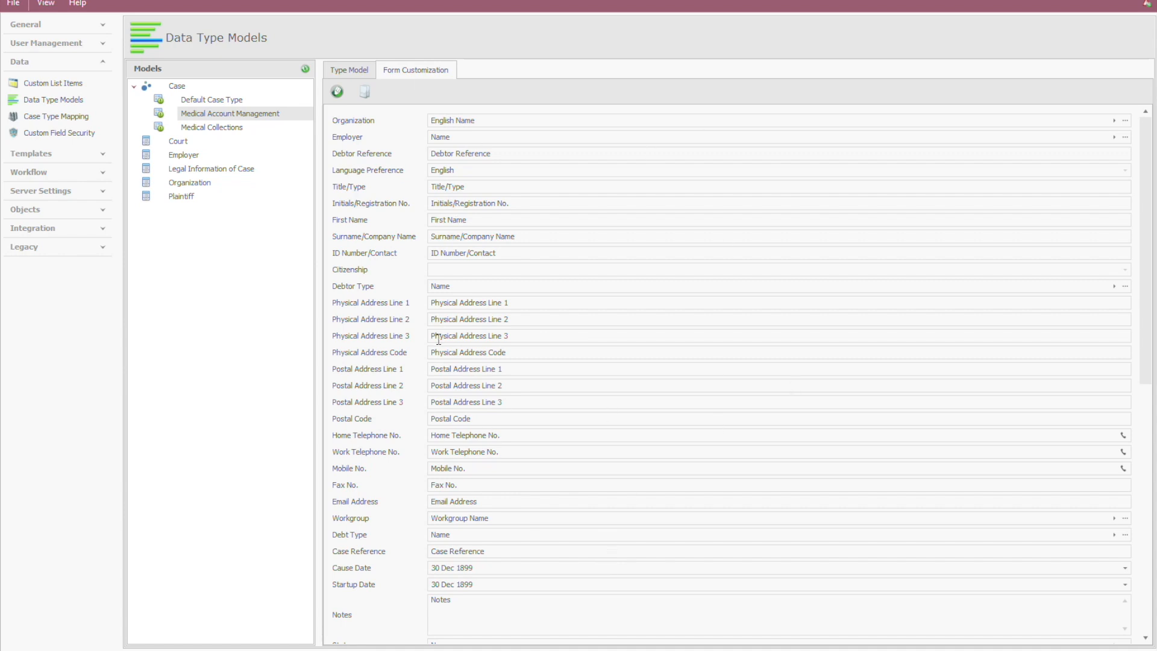
{"action": "left_click", "coordinate": [365, 94]}
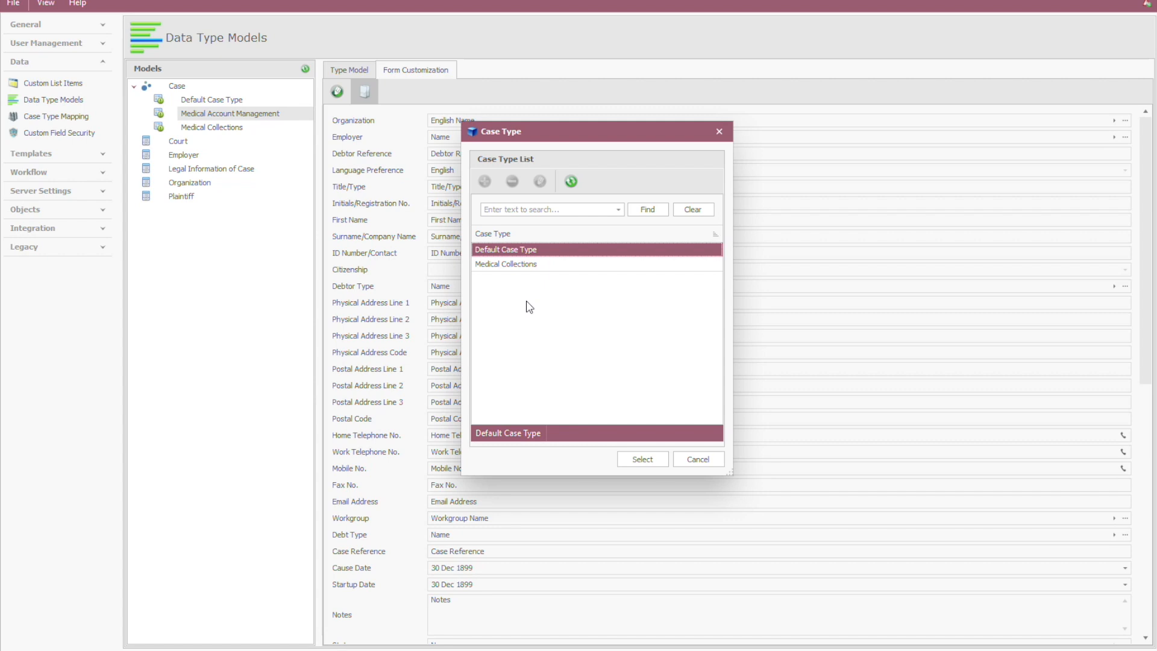
{"action": "left_click", "coordinate": [530, 265]}
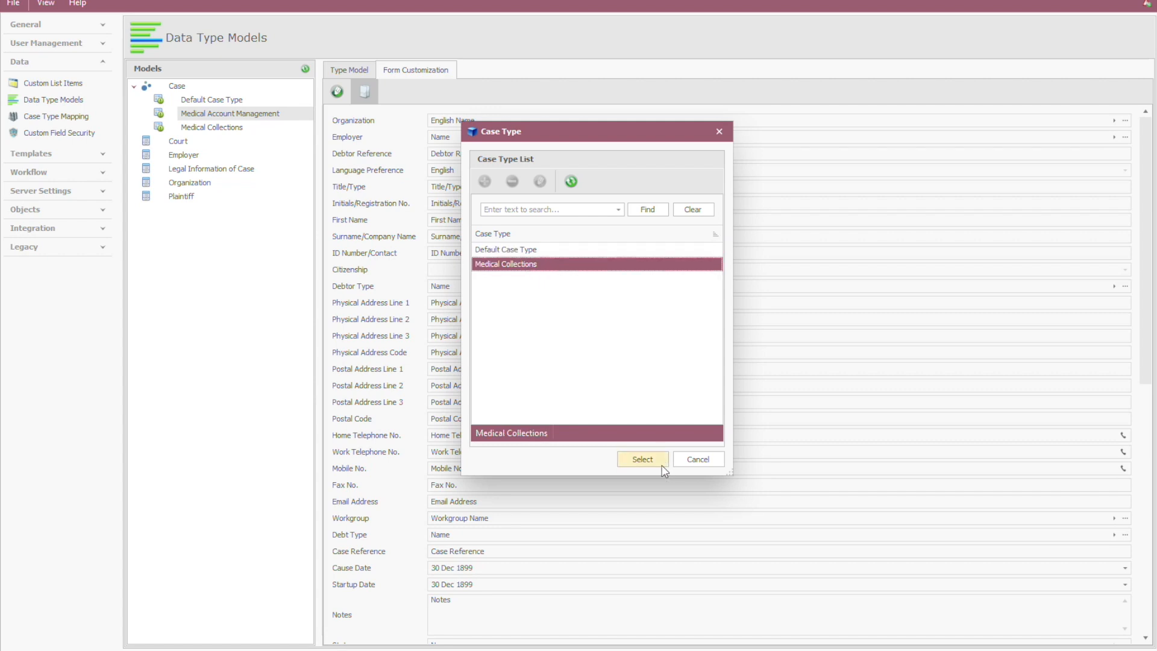
{"action": "left_click", "coordinate": [642, 459]}
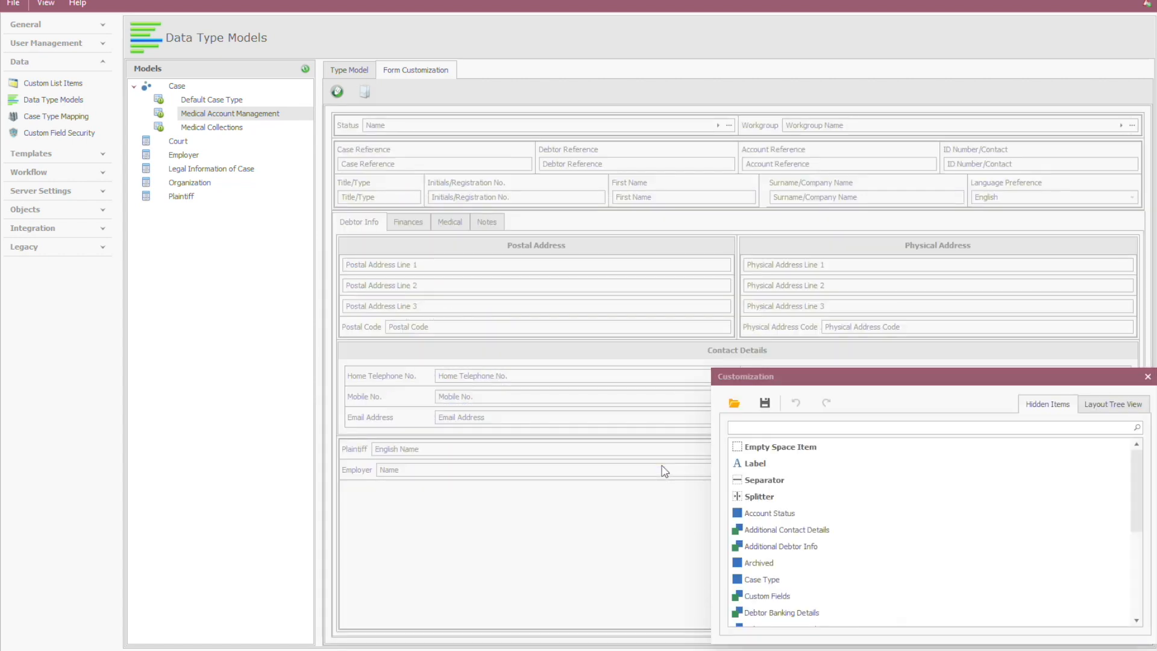
Step: Place the hidden Account Status field below Balance in the form's Finances section
{"action": "left_click", "coordinate": [450, 222]}
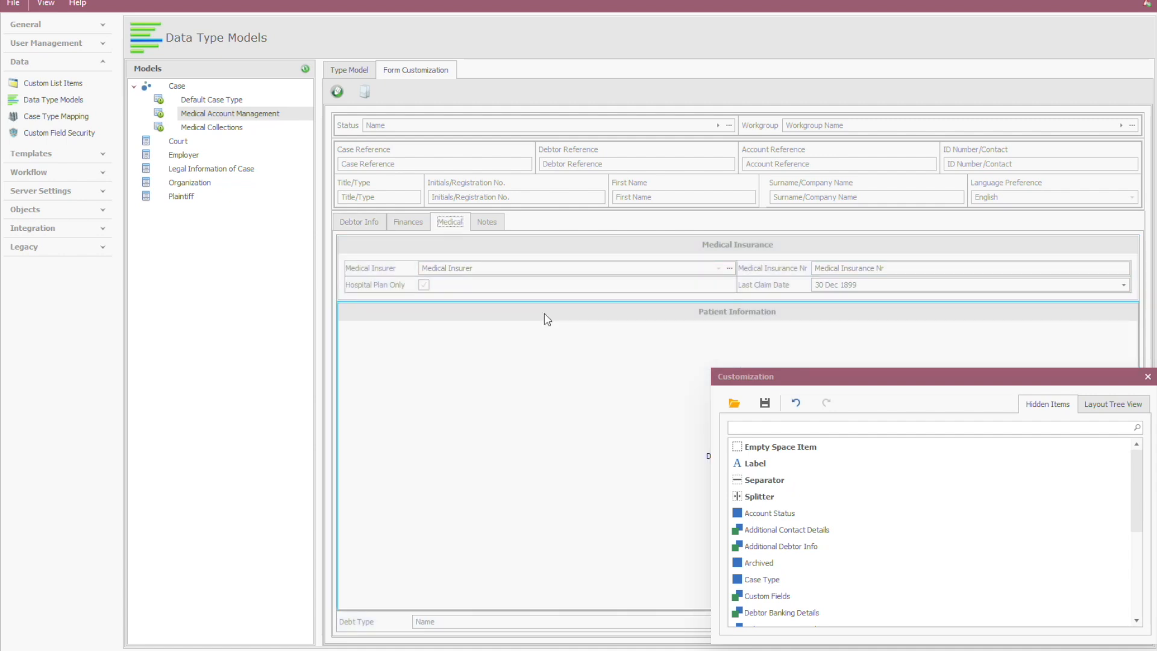
{"action": "left_click", "coordinate": [408, 221]}
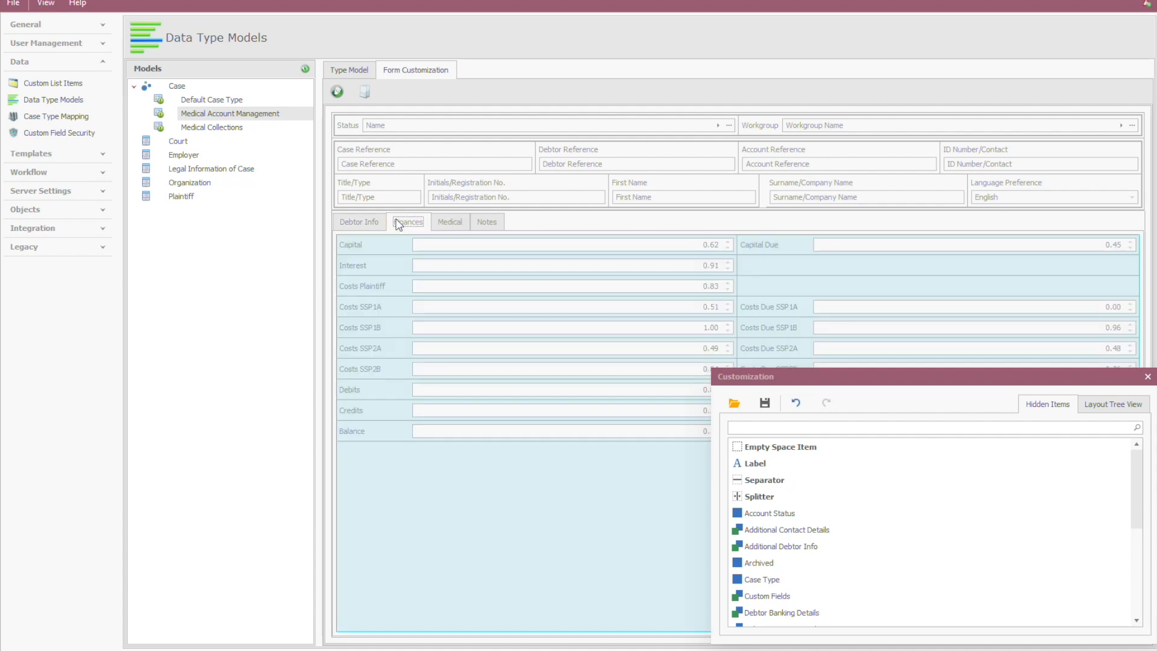
{"action": "left_click_drag", "start_coordinate": [862, 382], "coordinate": [259, 238]}
{"action": "left_click_drag", "start_coordinate": [232, 382], "coordinate": [632, 545]}
Step: Set the Account Status field's tooltip to "This field represents an internal status for the account"
{"action": "left_click_drag", "start_coordinate": [411, 237], "coordinate": [374, 104]}
{"action": "left_click", "coordinate": [466, 143]}
{"action": "scroll", "coordinate": [380, 241], "scroll_direction": "down", "scroll_amount": 5}
{"action": "left_click", "coordinate": [421, 298]}
{"action": "type", "text": "The field represents an internal status"}
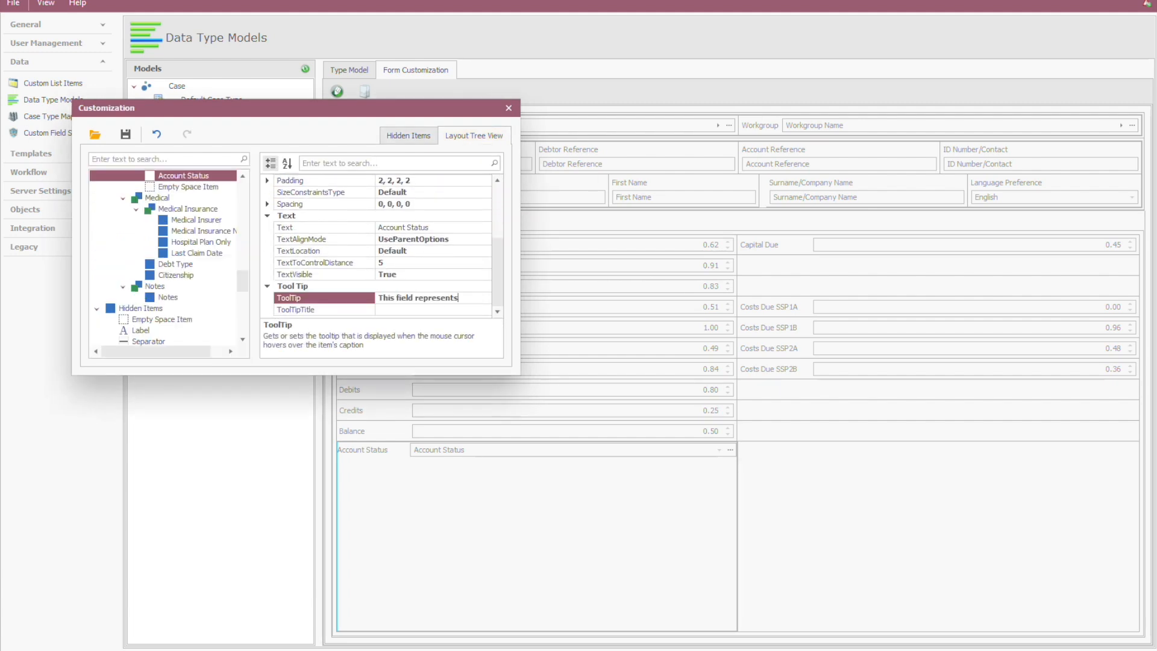
{"action": "type", "text": " for the account"}
{"action": "left_click", "coordinate": [287, 230]}
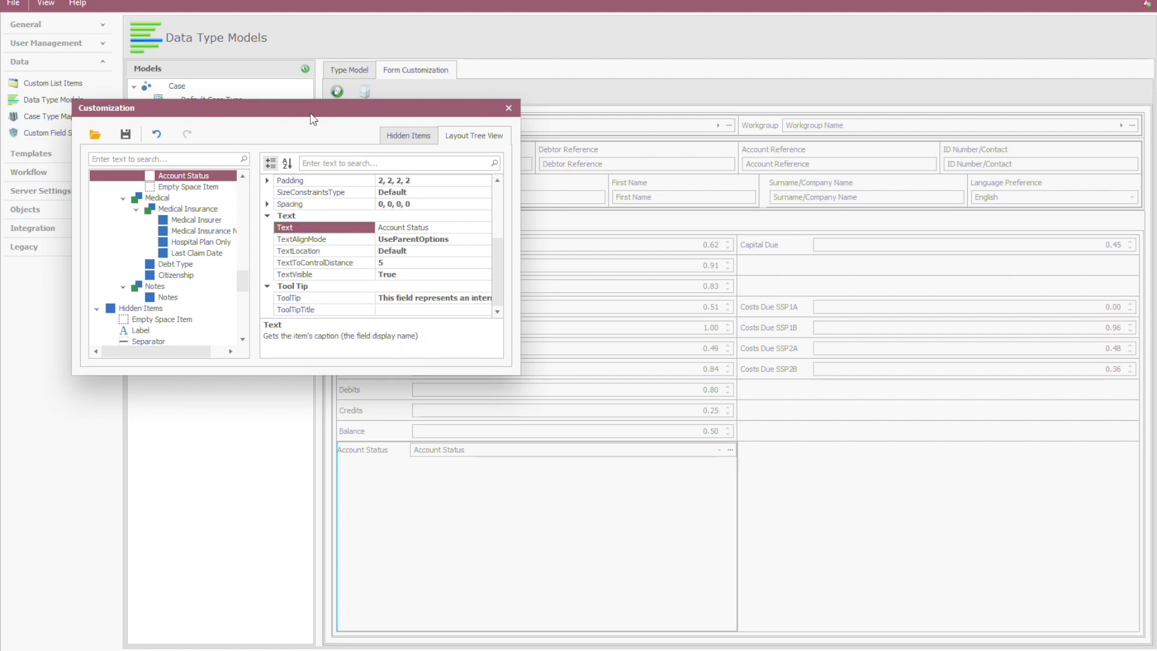
Step: Return to the Debtor Info section, close the form customization and save the layout changes
{"action": "left_click_drag", "start_coordinate": [309, 112], "coordinate": [396, 372]}
{"action": "left_click", "coordinate": [357, 221]}
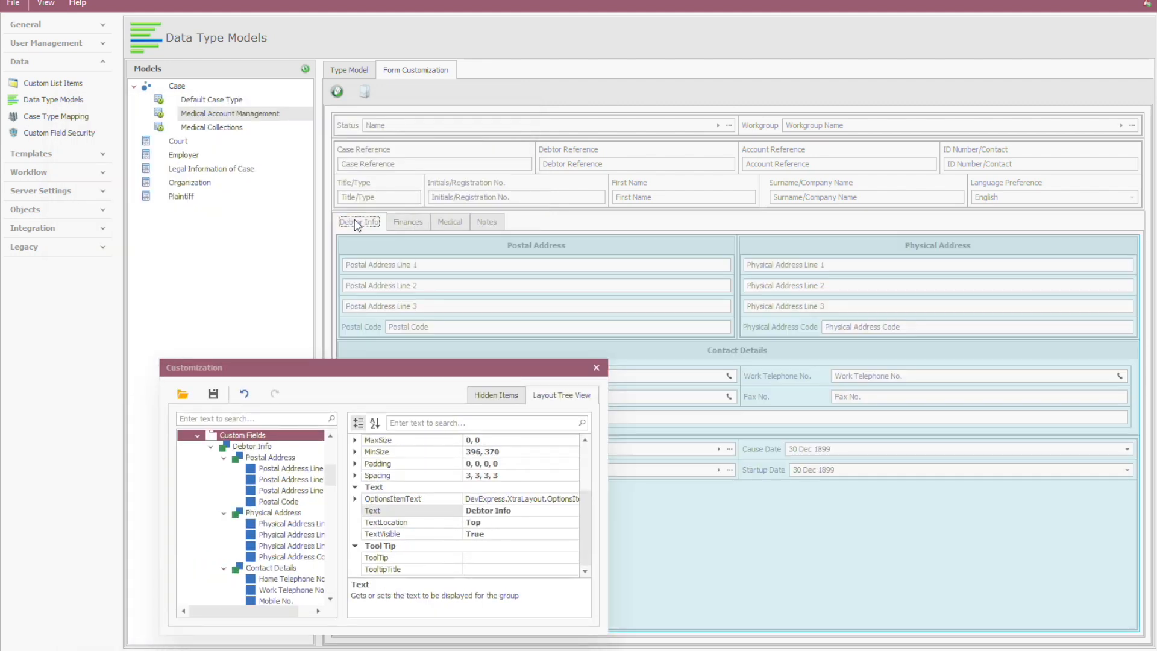
{"action": "left_click", "coordinate": [597, 370]}
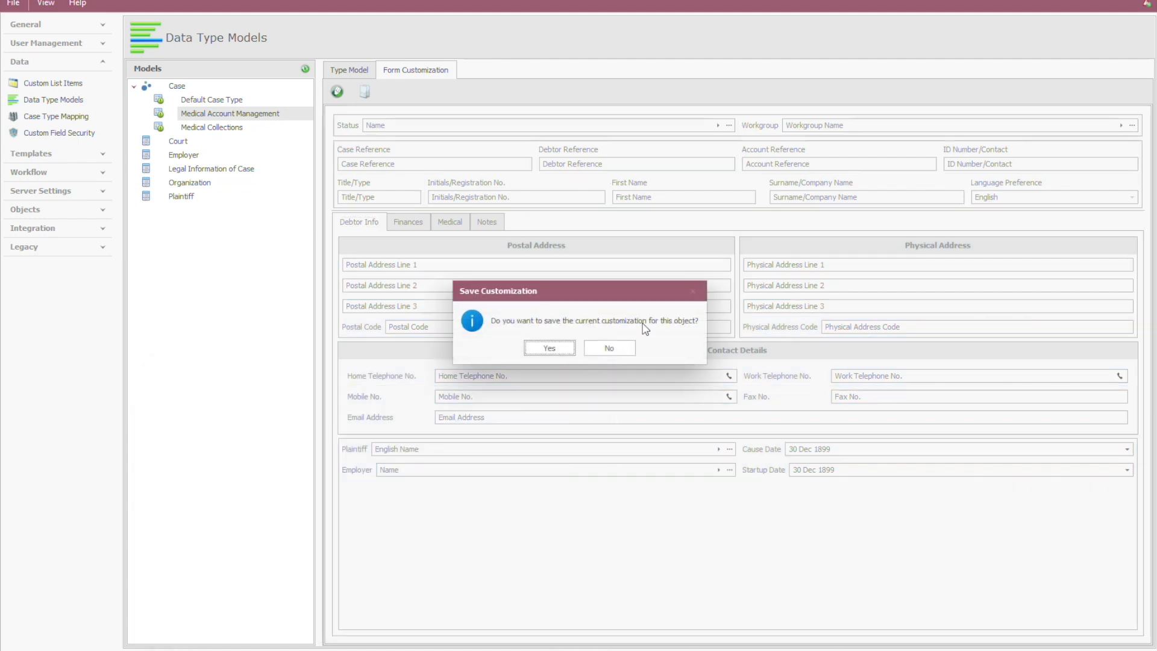
{"action": "left_click", "coordinate": [549, 348]}
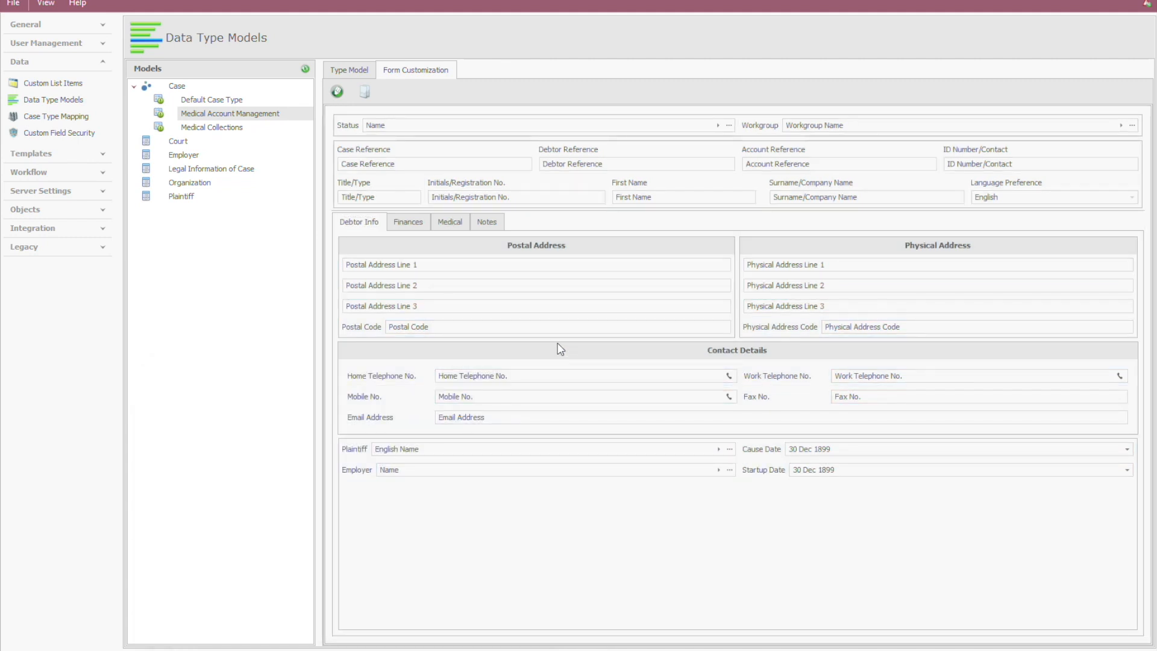
Step: Find the plaintiff Prime Health and map it to Medical Account Management as its default case type, clearing the plaintiff search
{"action": "left_click", "coordinate": [47, 121]}
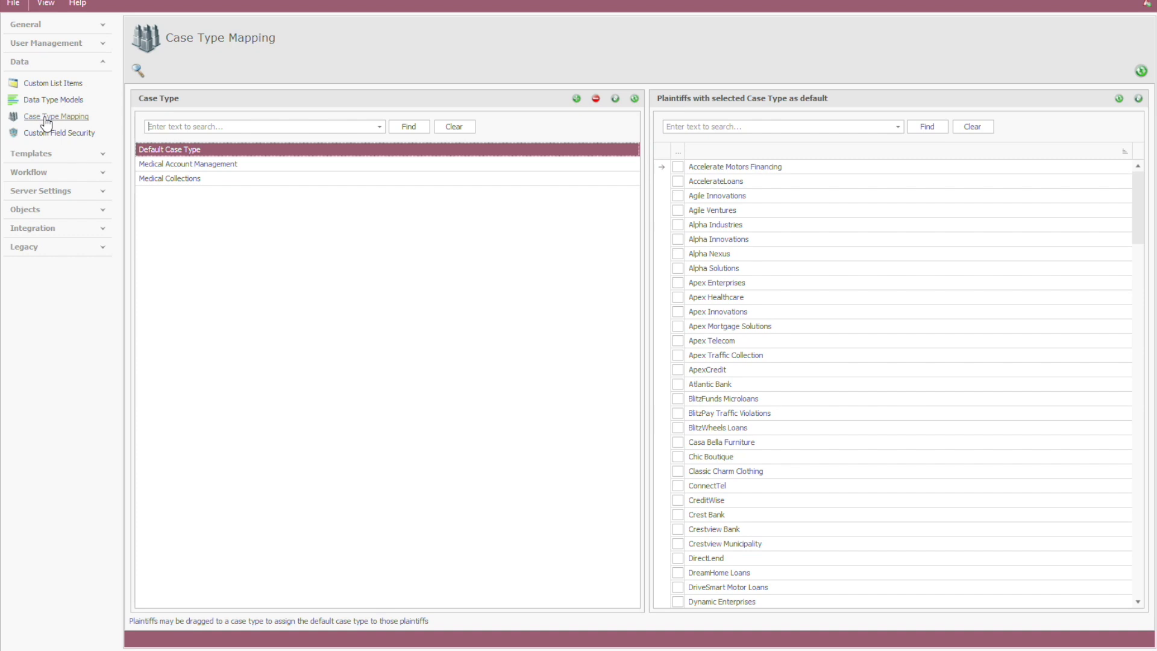
{"action": "left_click", "coordinate": [678, 126]}
{"action": "type", "text": "Prime"}
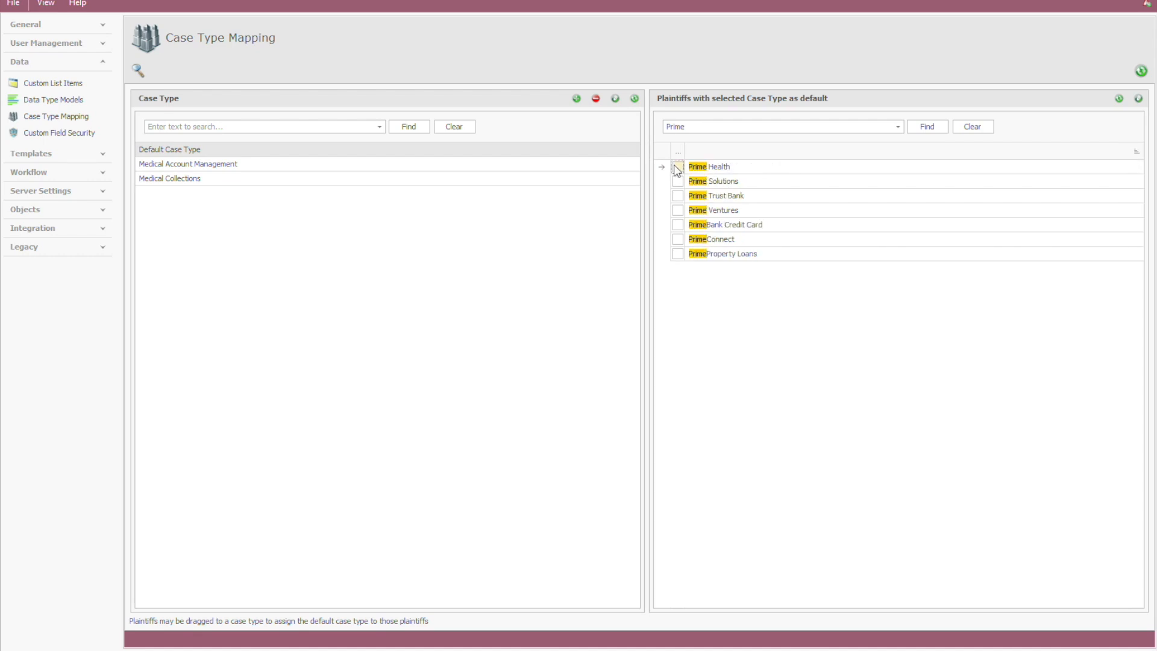
{"action": "left_click", "coordinate": [678, 167]}
{"action": "left_click_drag", "start_coordinate": [758, 172], "coordinate": [584, 171]}
{"action": "left_click", "coordinate": [584, 170]}
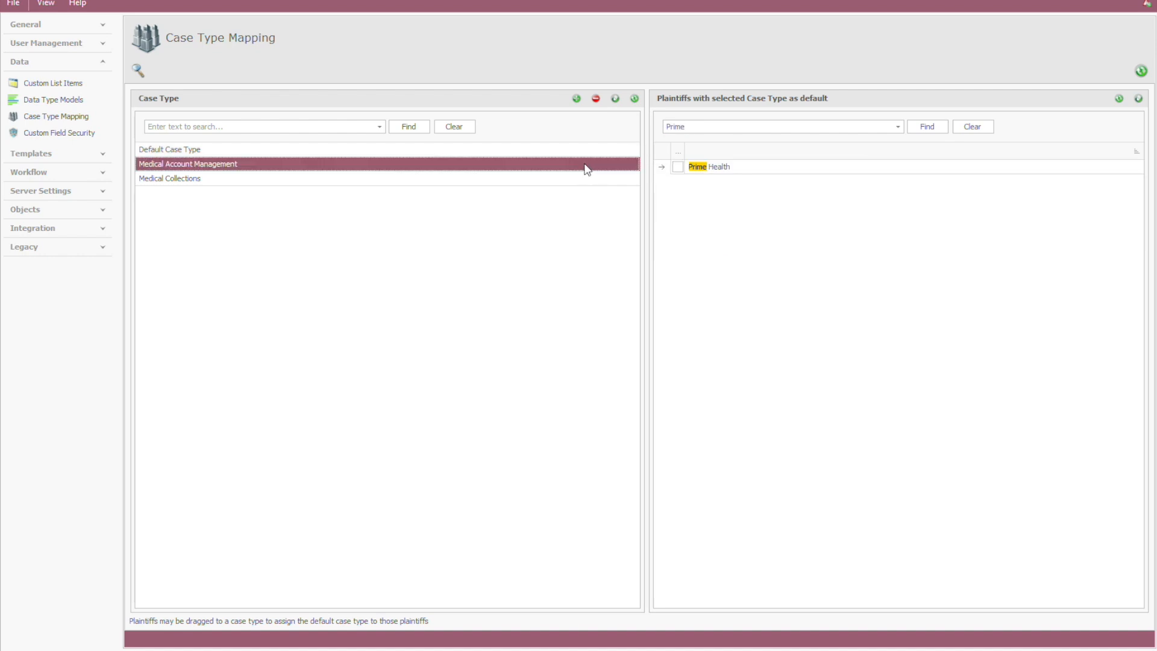
{"action": "left_click", "coordinate": [982, 133]}
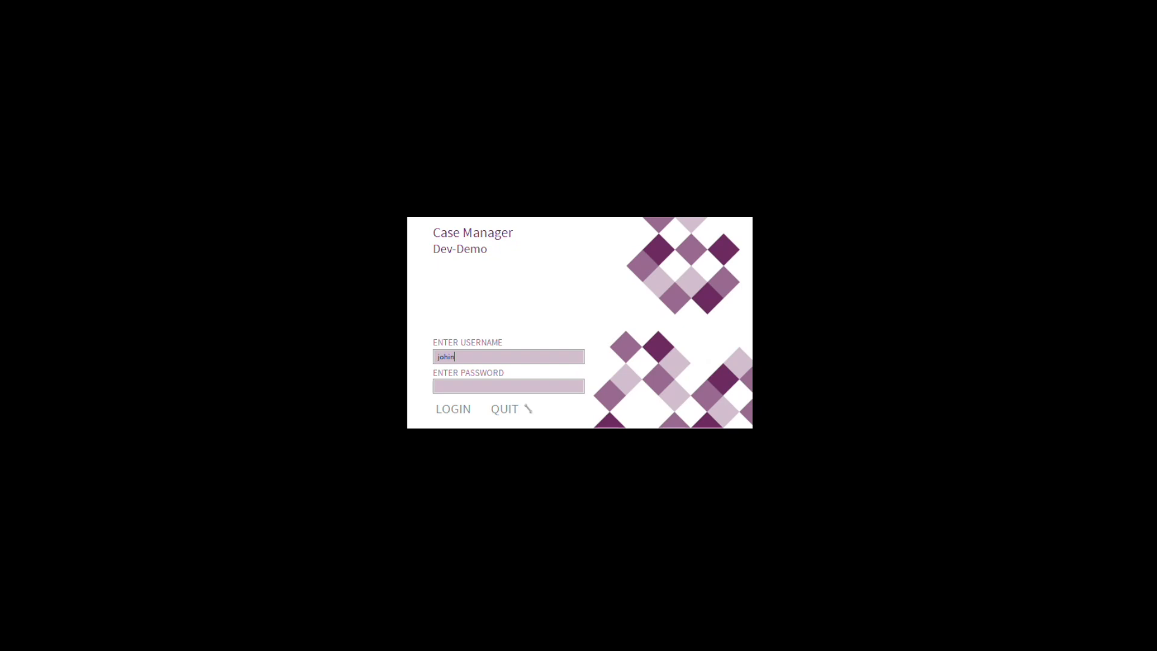
Step: Log in to Case Manager with the user's username and account password
{"action": "type", "text": "ayala"}
{"action": "key", "text": "Tab"}
{"action": "type", "text": "****"}
{"action": "key", "text": "Return"}
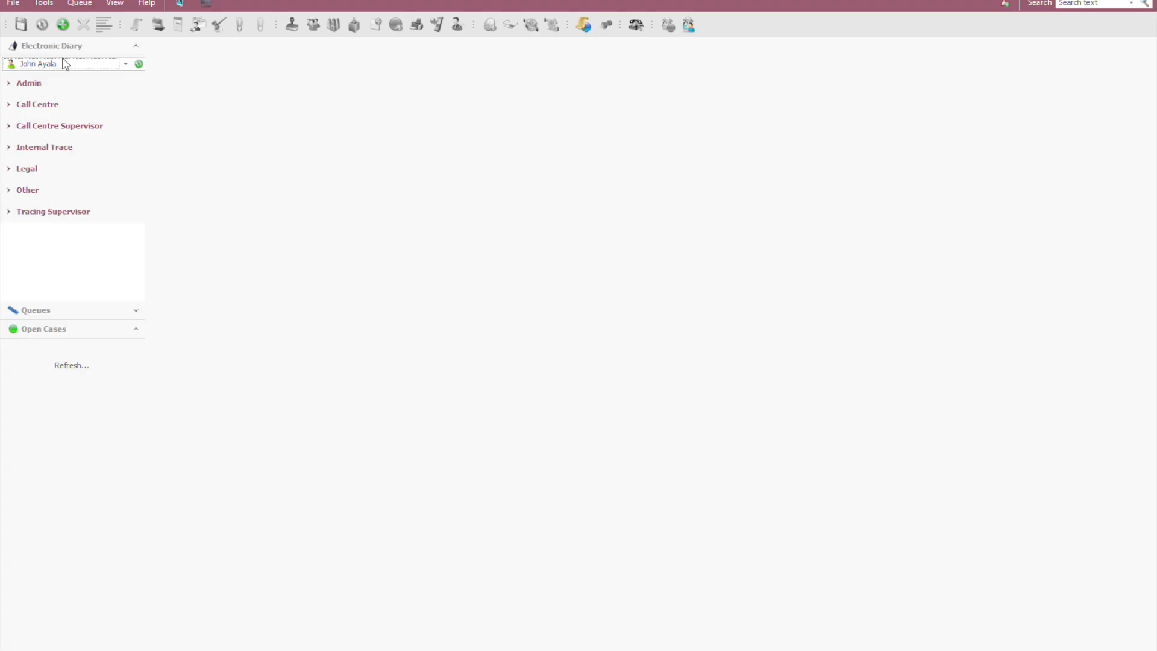
Step: Start a new case for the plaintiff Prime Health, keeping the plaintiff's default case type, Medical Account Management
{"action": "left_click", "coordinate": [58, 19]}
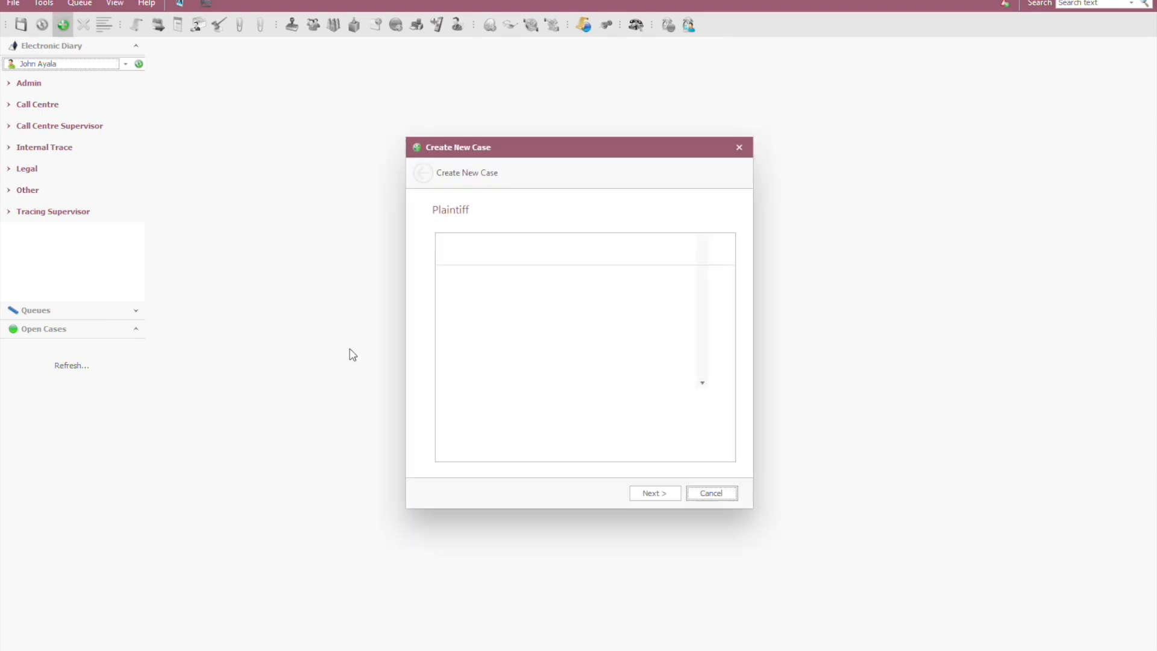
{"action": "left_click", "coordinate": [480, 249]}
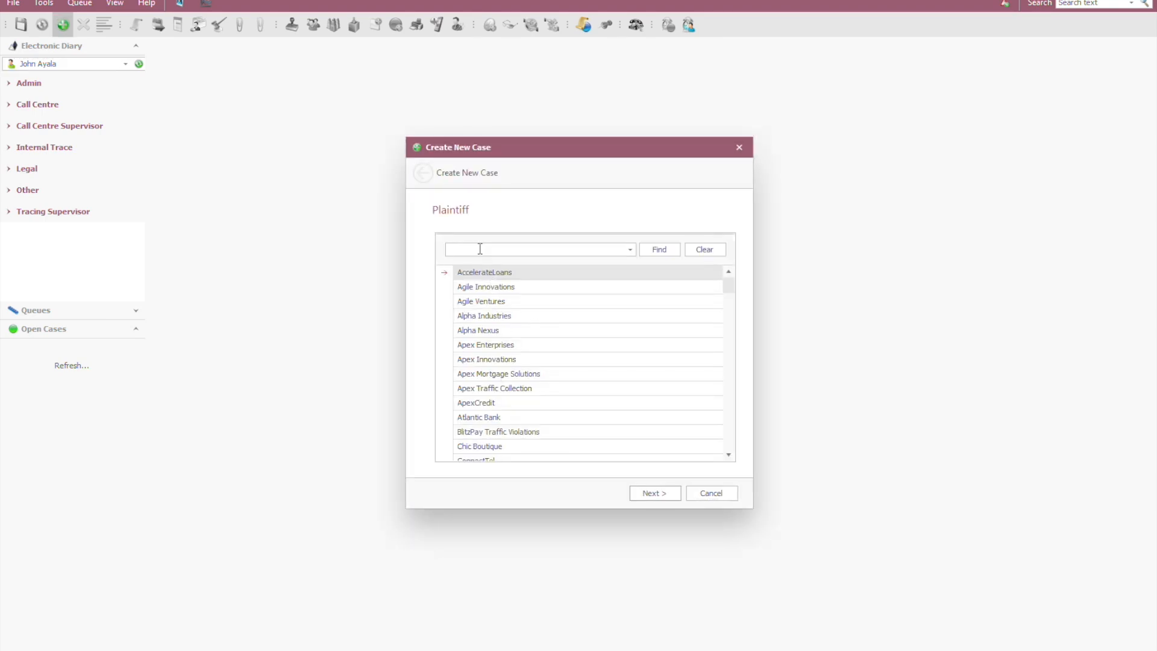
{"action": "type", "text": "Prime"}
{"action": "key", "text": "Return"}
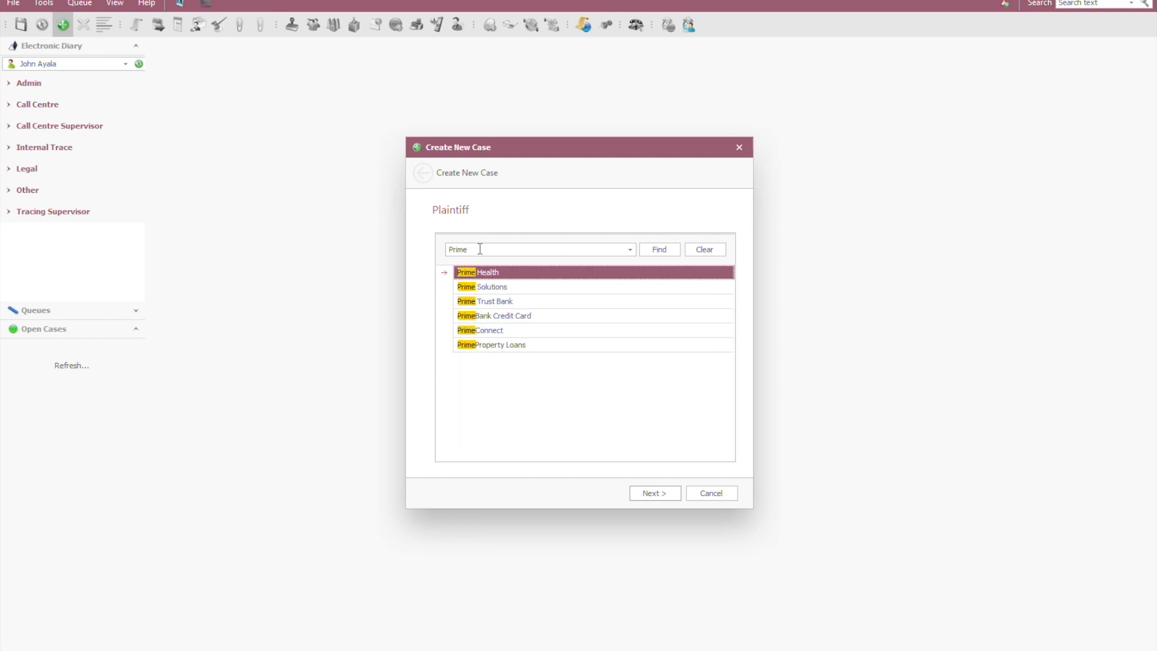
{"action": "left_click", "coordinate": [663, 494]}
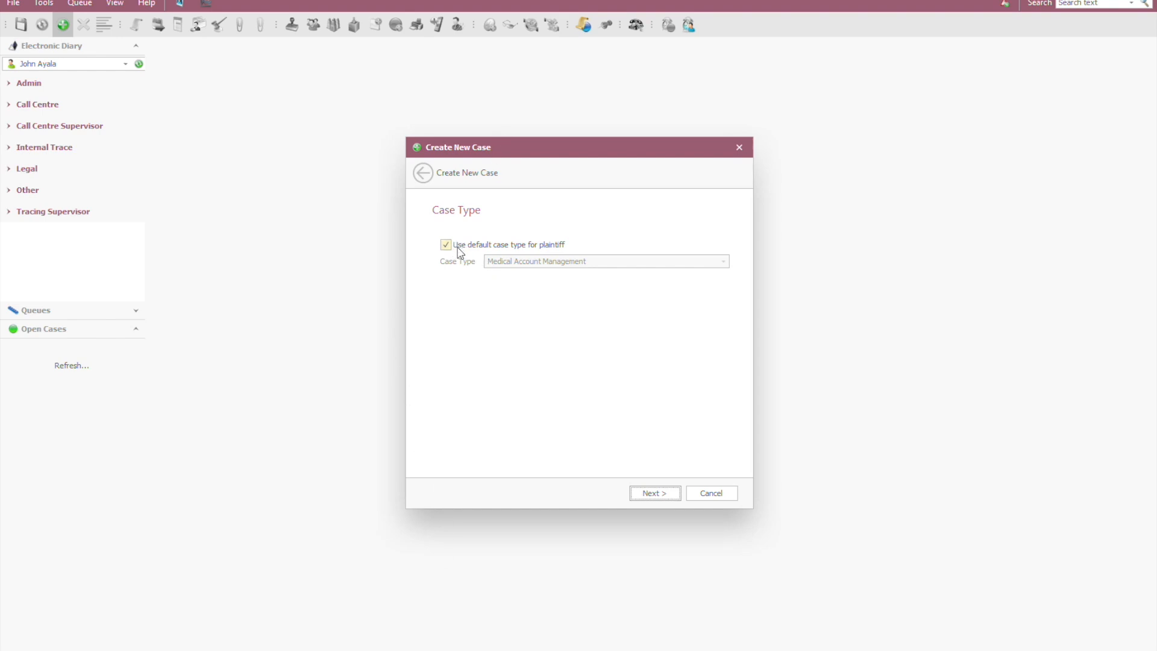
{"action": "left_click", "coordinate": [655, 492]}
Step: Enter the new case's case reference, client reference and debtor reference, and continue to the case details
{"action": "type", "text": "CM-PH-00002"}
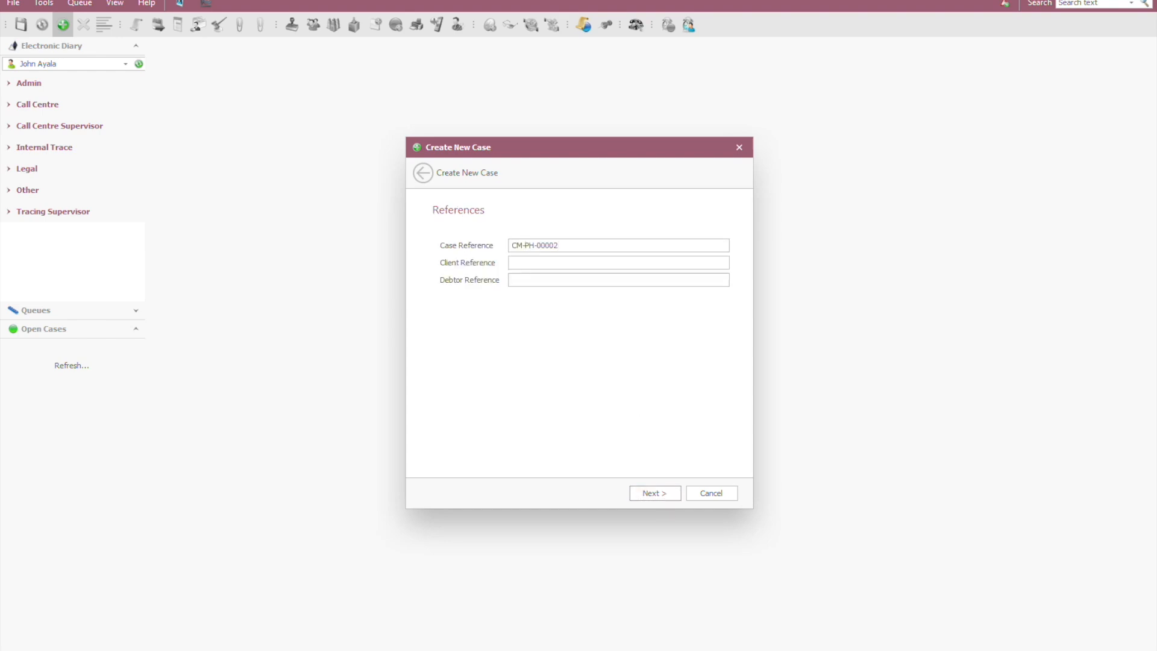
{"action": "key", "text": "Tab"}
{"action": "type", "text": "I219048"}
{"action": "type", "text": "D124922"}
{"action": "left_click", "coordinate": [662, 496]}
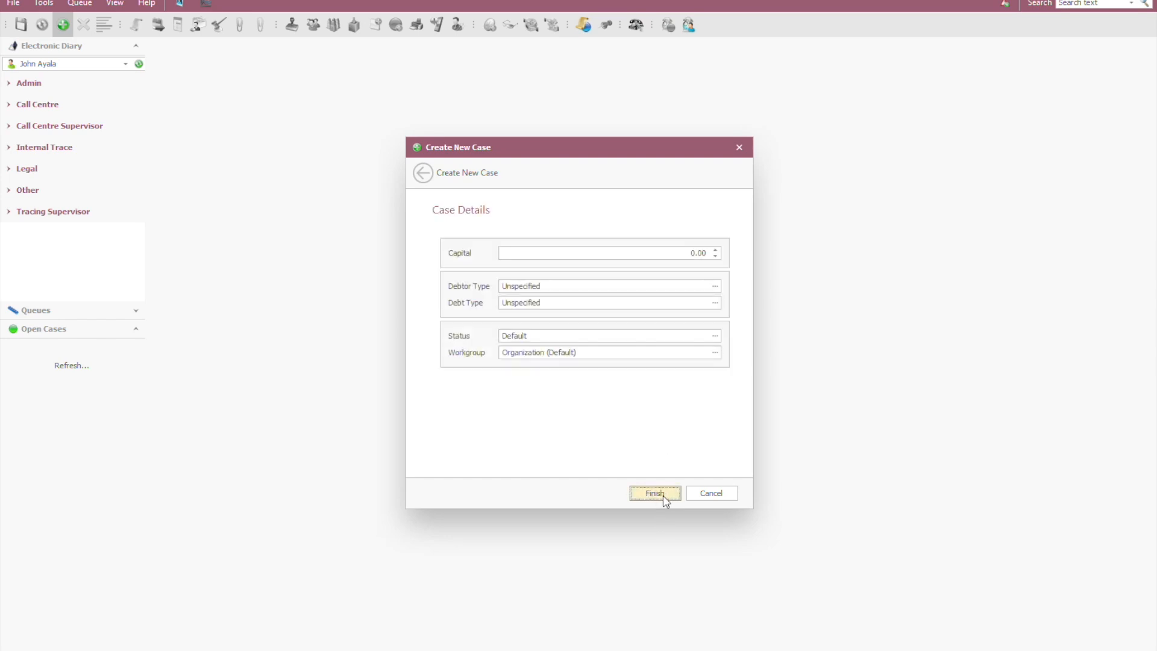
Step: Set the capital to 10,000 and the debtor type to An adult person, and finish creating the case
{"action": "left_click", "coordinate": [693, 252]}
{"action": "type", "text": "10,000"}
{"action": "left_click", "coordinate": [579, 286]}
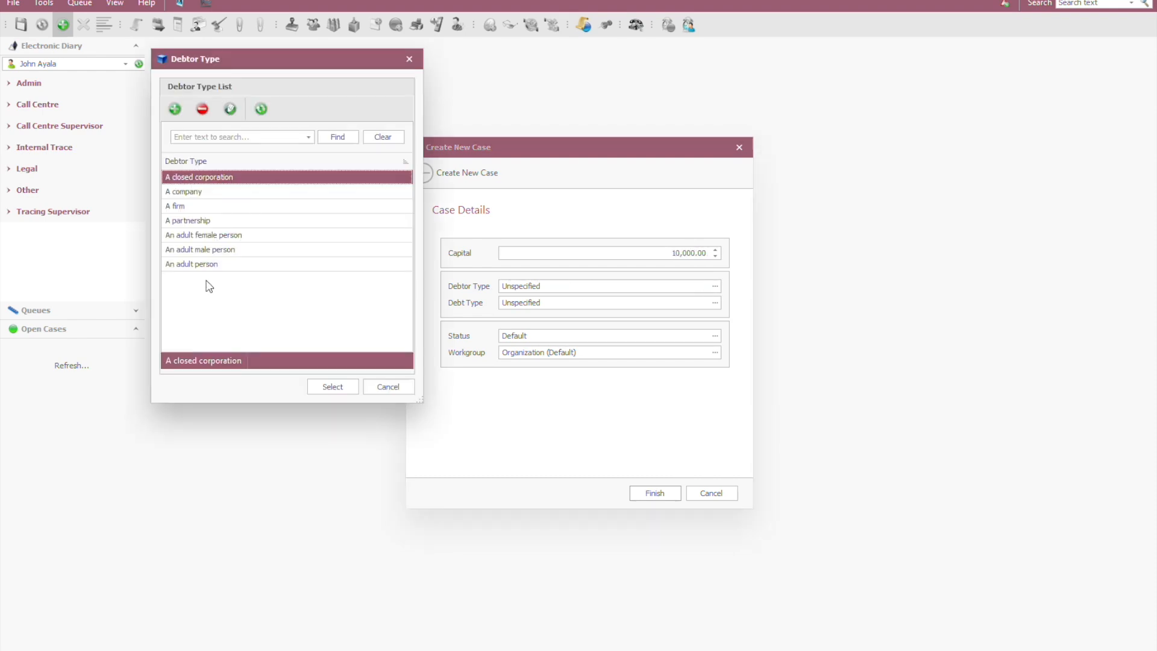
{"action": "left_click", "coordinate": [244, 265]}
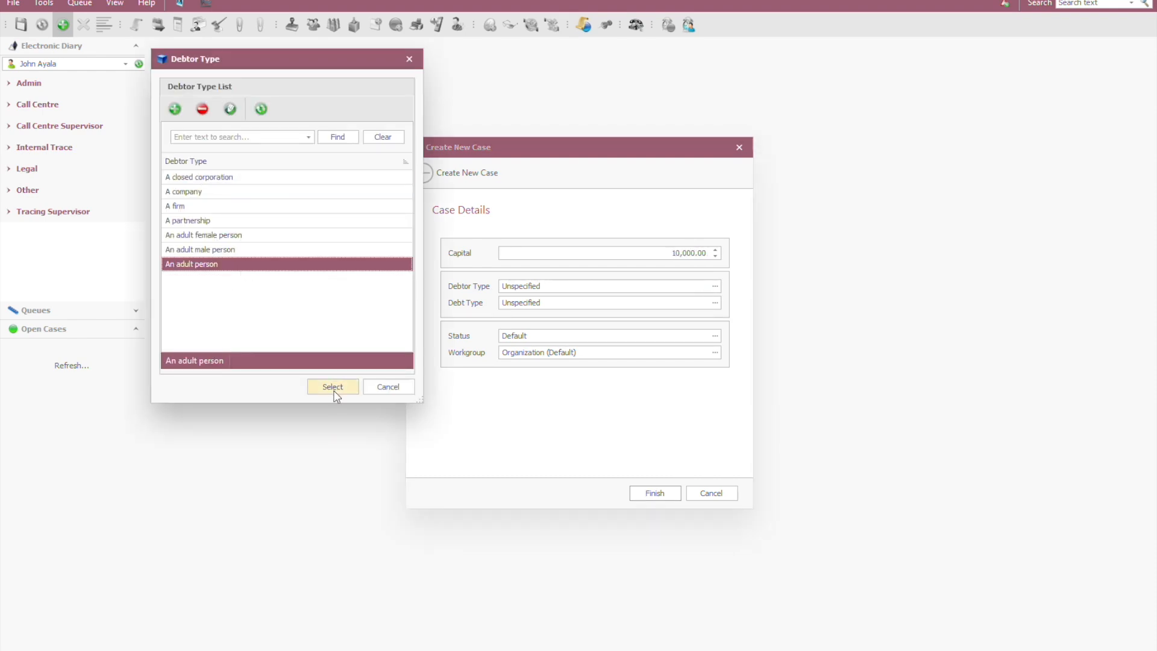
{"action": "left_click", "coordinate": [335, 392]}
{"action": "left_click", "coordinate": [672, 499]}
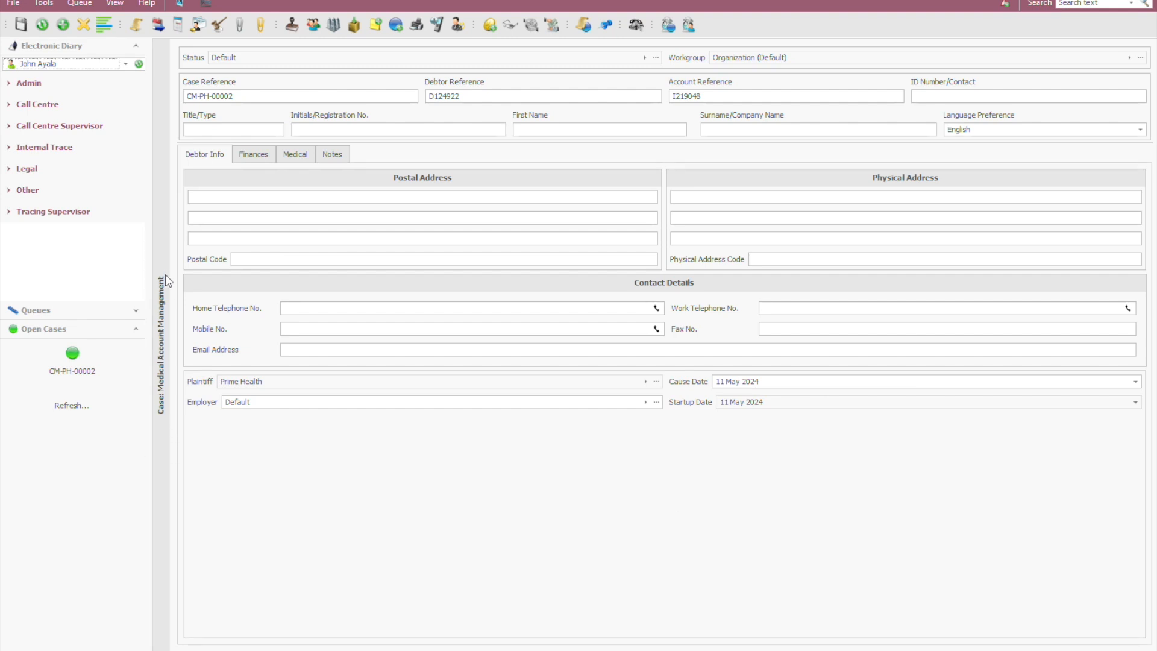
Step: Compare the new Prime Health case's Medical and Finances sections with the Finances section of the open Default Case Type case
{"action": "mouse_move", "coordinate": [223, 388]}
{"action": "left_click", "coordinate": [298, 158]}
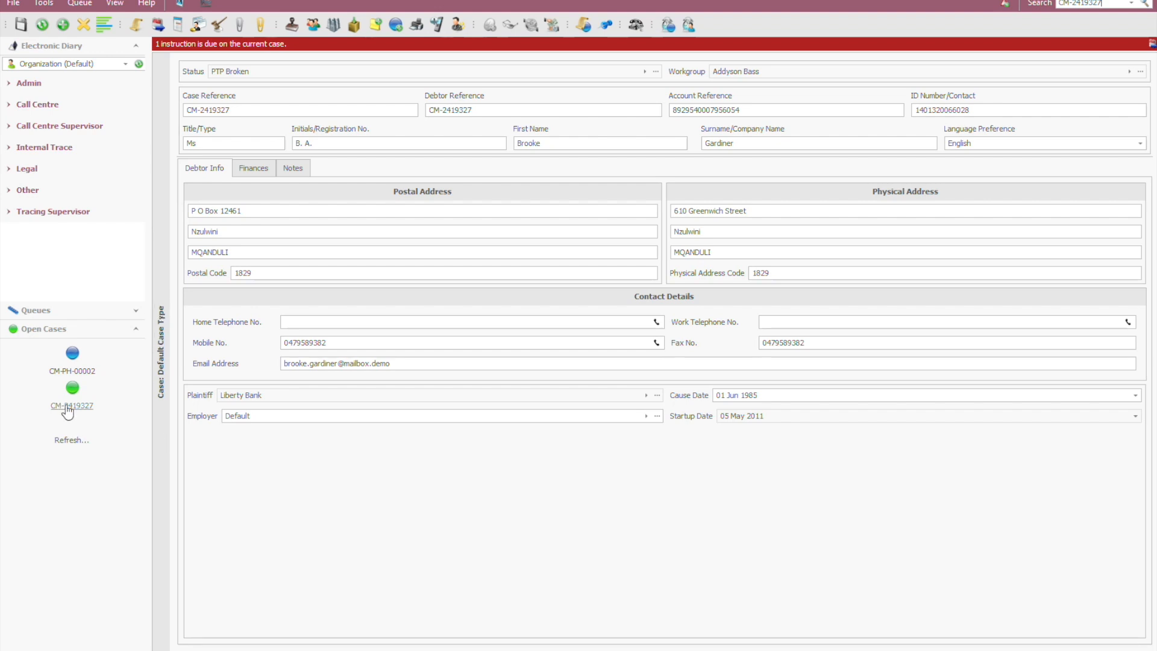
{"action": "left_click", "coordinate": [253, 168]}
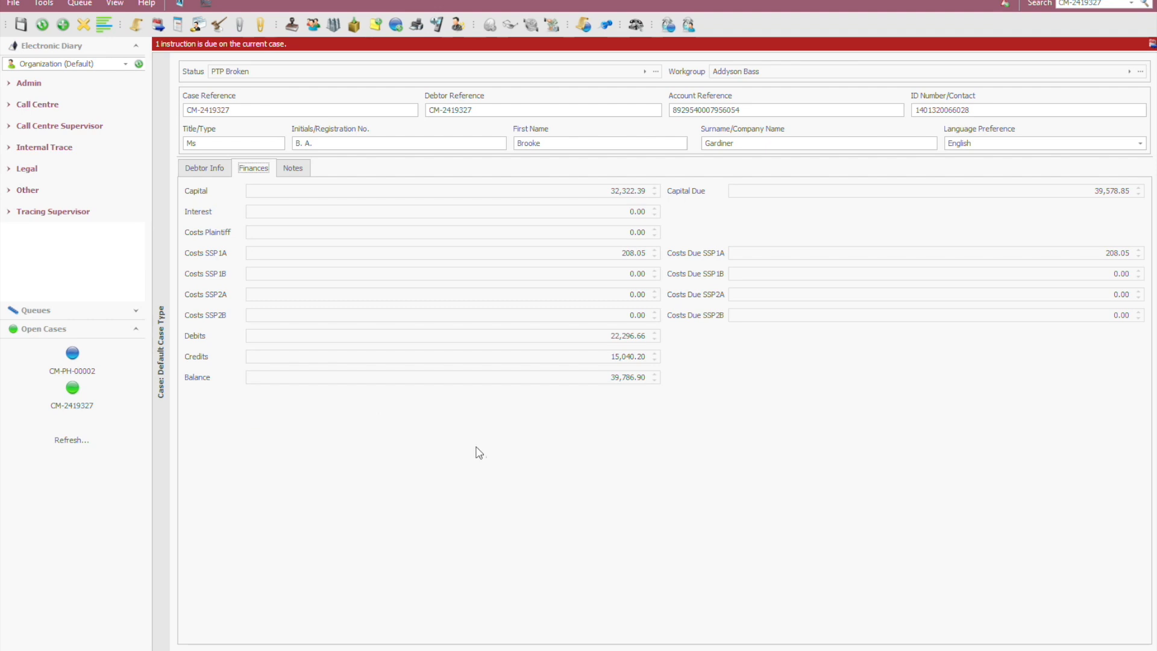
{"action": "left_click", "coordinate": [72, 369]}
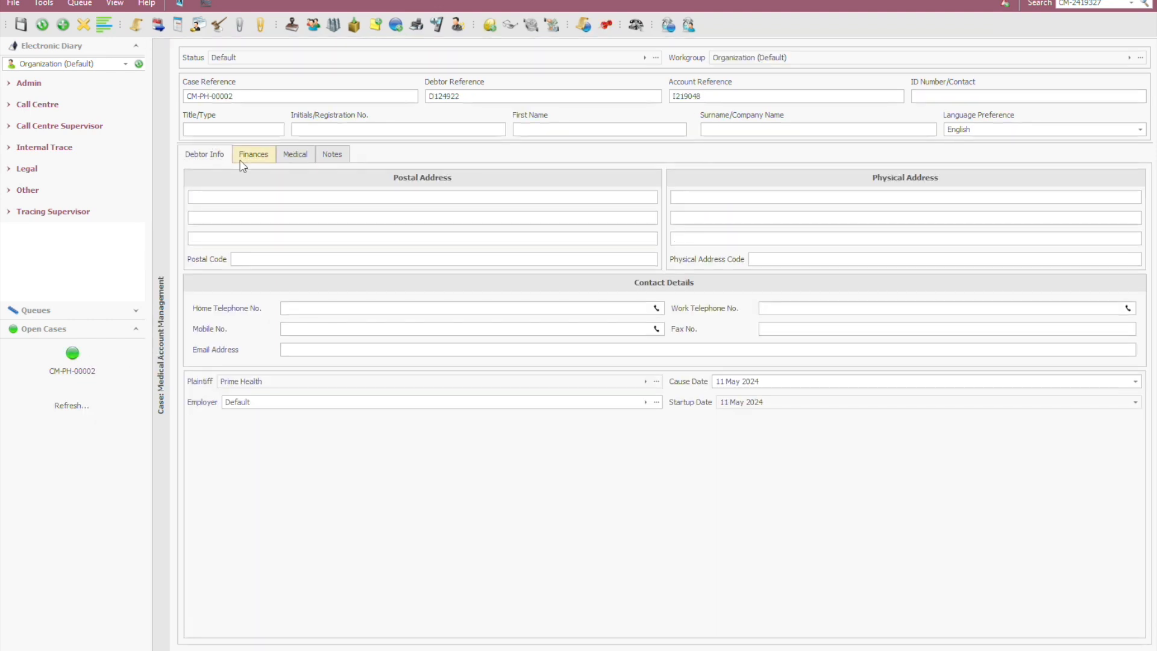
{"action": "left_click", "coordinate": [254, 155]}
{"action": "left_click", "coordinate": [421, 383]}
Step: Fill in the case's medical insurance with Life Medical Scheme, the insurance number, Hospital Plan Only and last claim date 14 May 2024, and save
{"action": "left_click", "coordinate": [297, 156]}
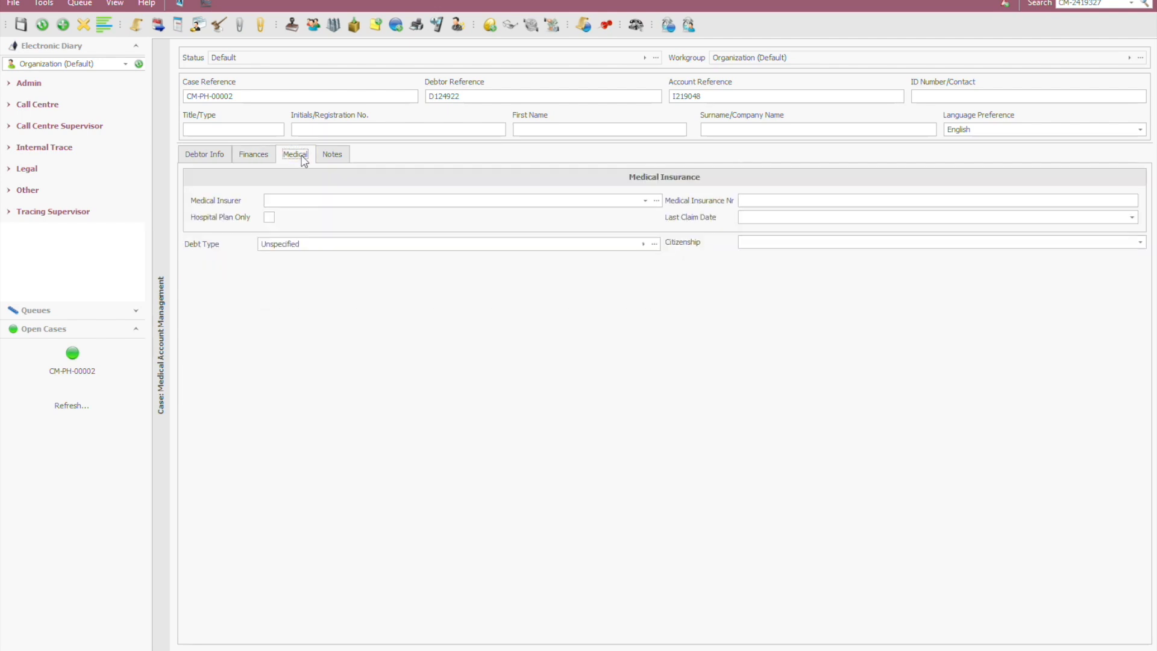
{"action": "key", "text": "ctrl+v"}
{"action": "left_click", "coordinate": [645, 200]}
{"action": "left_click", "coordinate": [396, 236]}
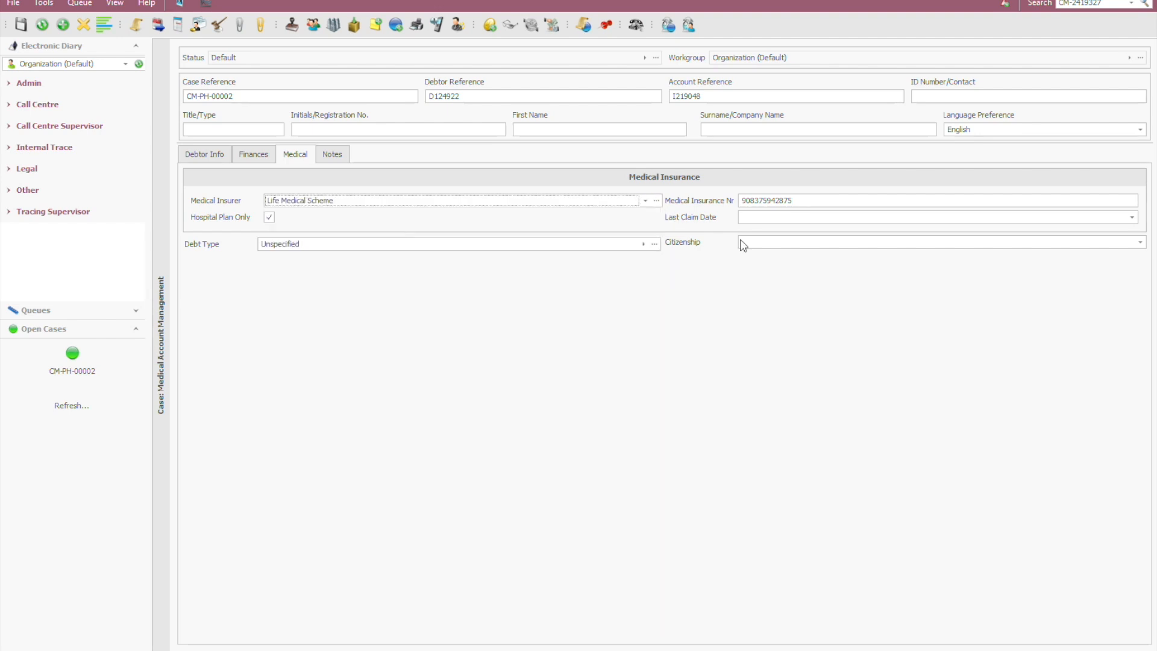
{"action": "left_click", "coordinate": [1131, 217]}
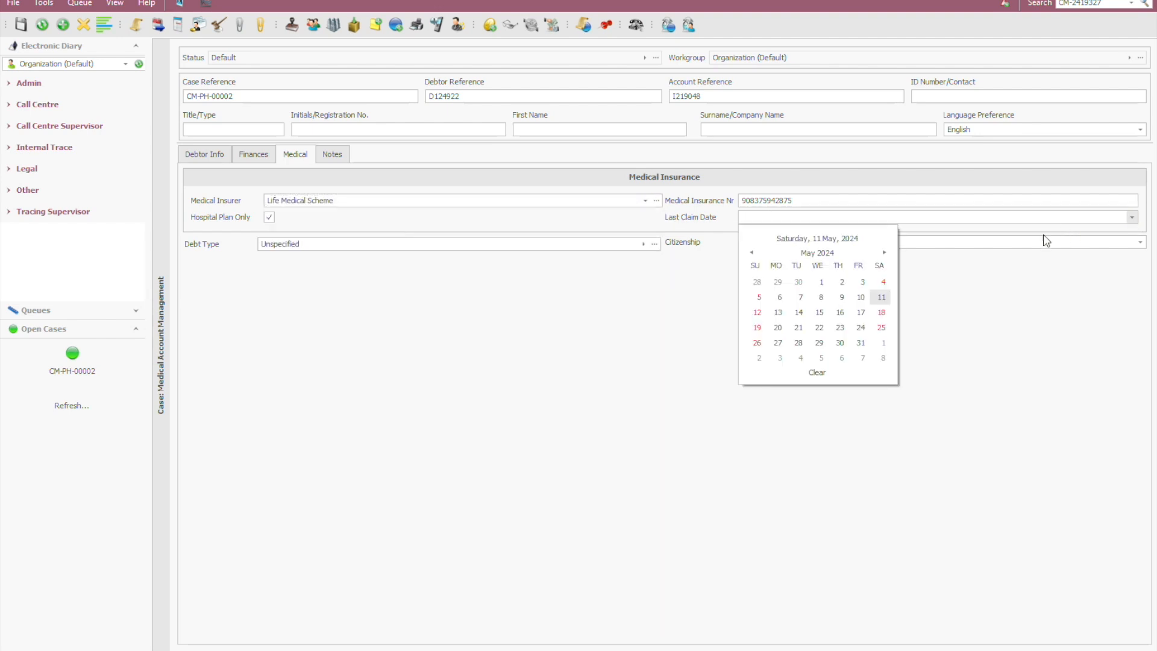
{"action": "left_click", "coordinate": [798, 312]}
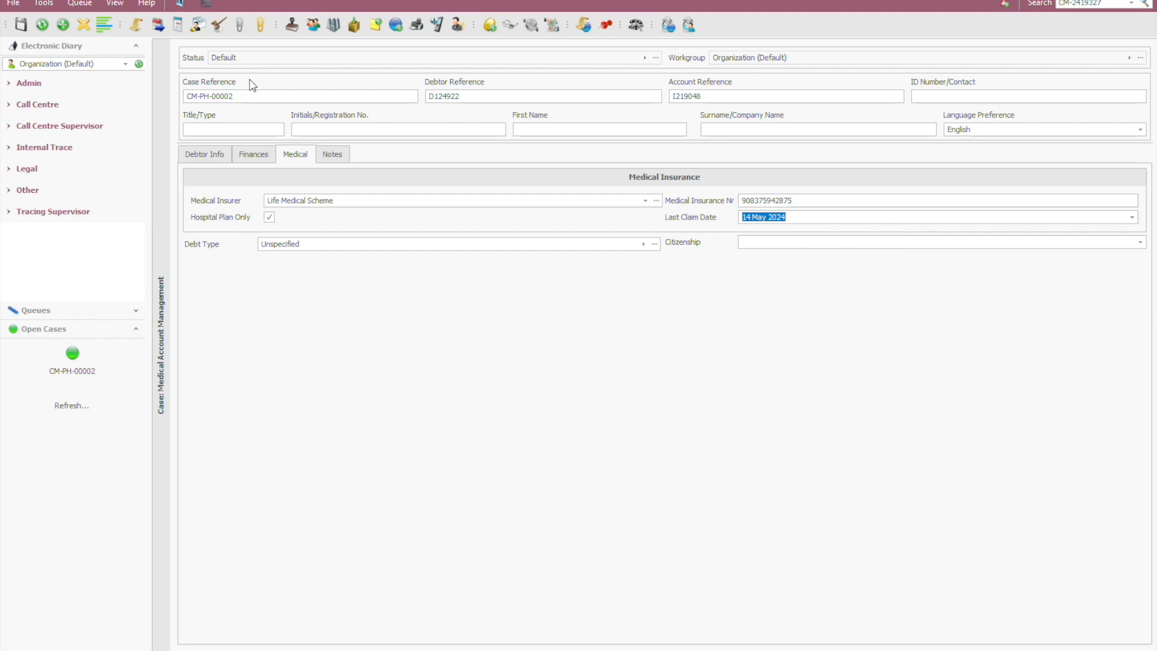
{"action": "left_click", "coordinate": [21, 25]}
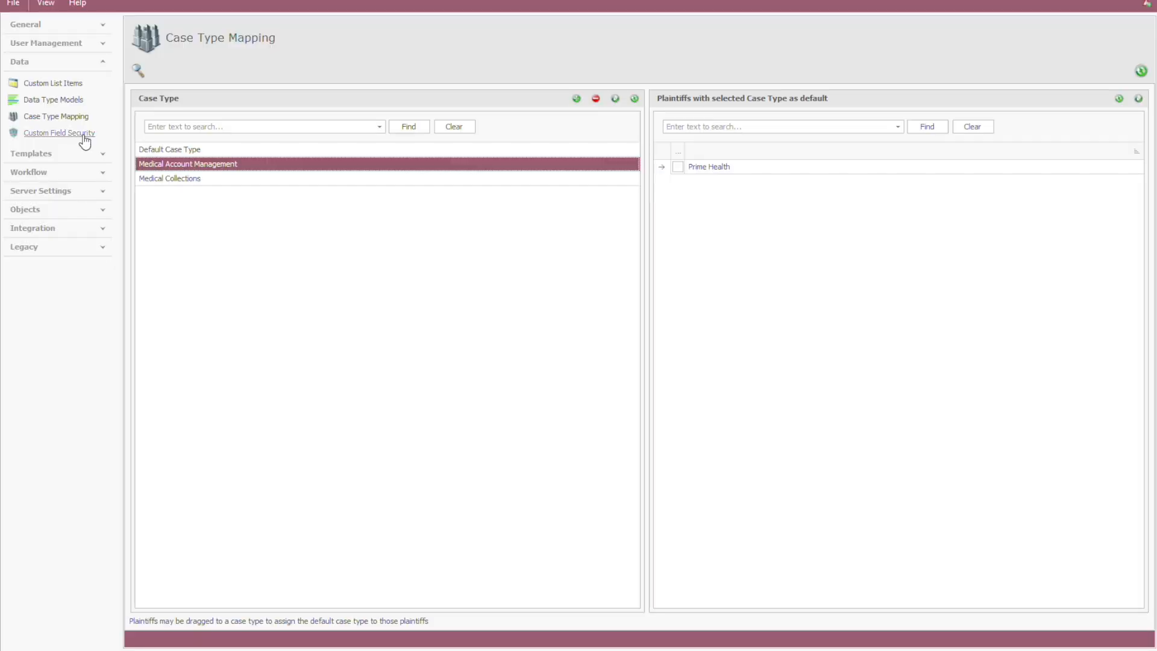
Step: Switch to the administration program and create a custom field security right named View Medical Information
{"action": "left_click", "coordinate": [50, 139]}
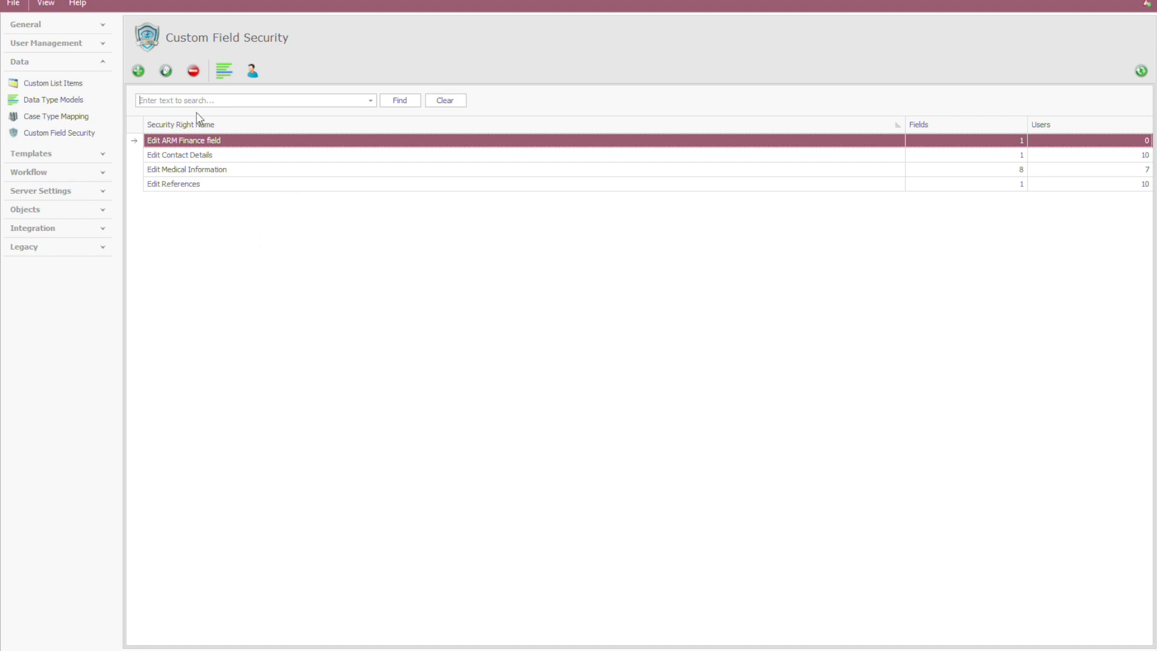
{"action": "left_click", "coordinate": [142, 71]}
{"action": "type", "text": "View Medical Information"}
{"action": "key", "text": "Tab"}
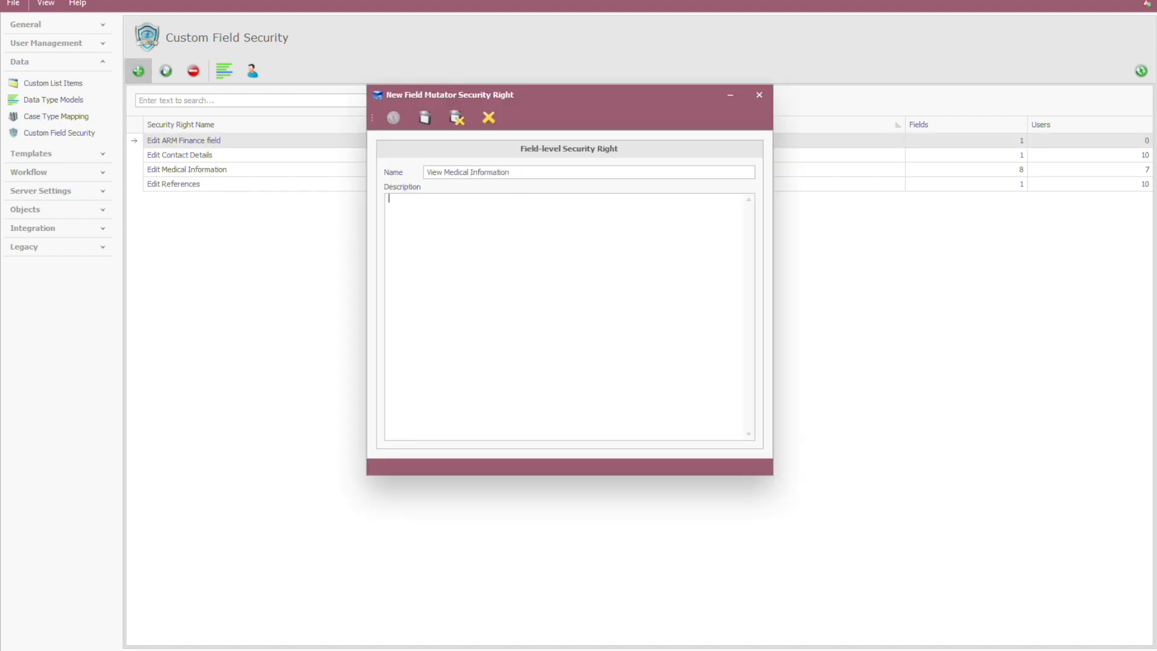
Step: Save the description "This right guards the medical information shown on fields. Only users with this right should be able to view the content of medical fields"
{"action": "type", "text": "This right isguards the medical information shown on fields. Only users with this right should be able to view "}
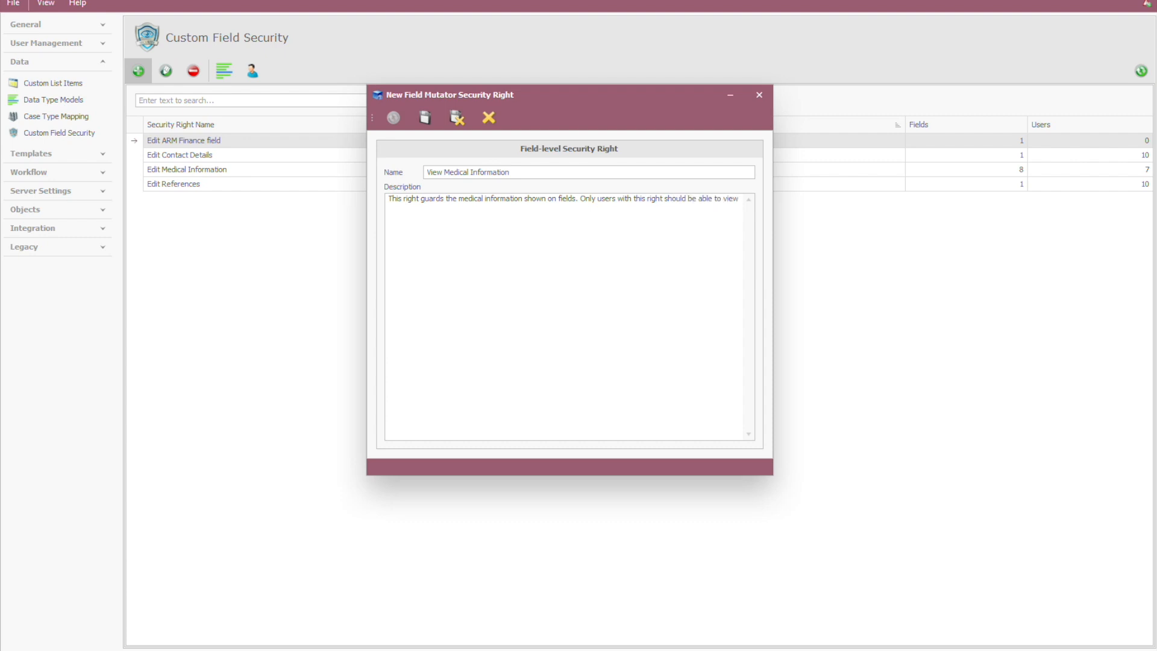
{"action": "type", "text": "the content of medical fields"}
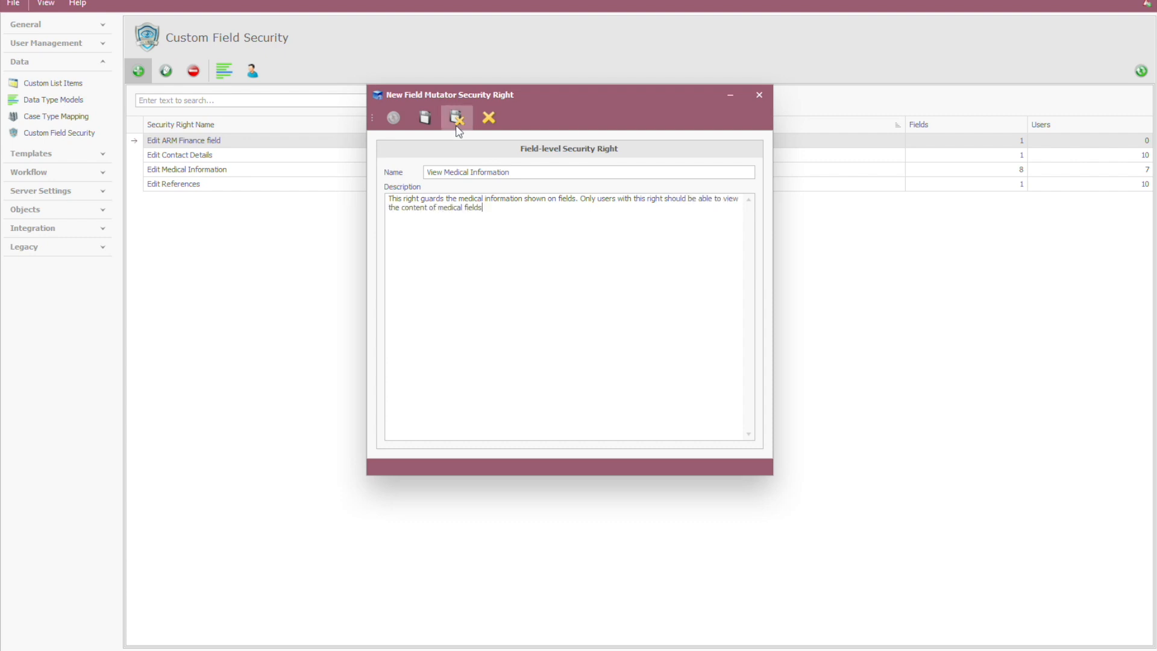
{"action": "left_click", "coordinate": [457, 119]}
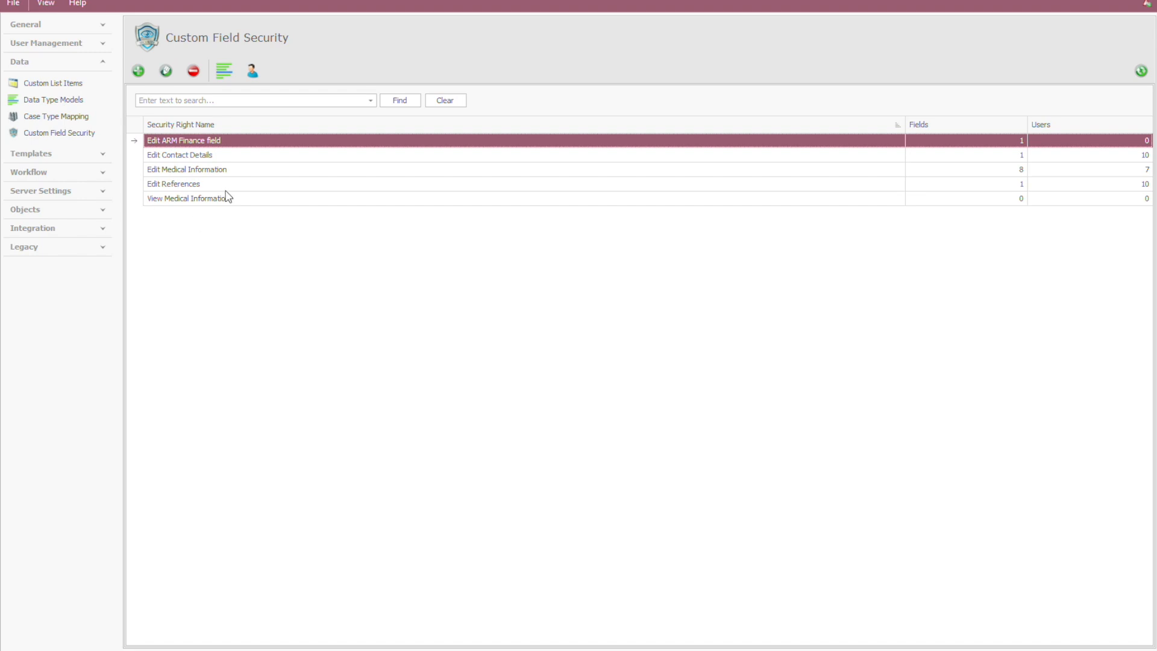
{"action": "left_click", "coordinate": [323, 199]}
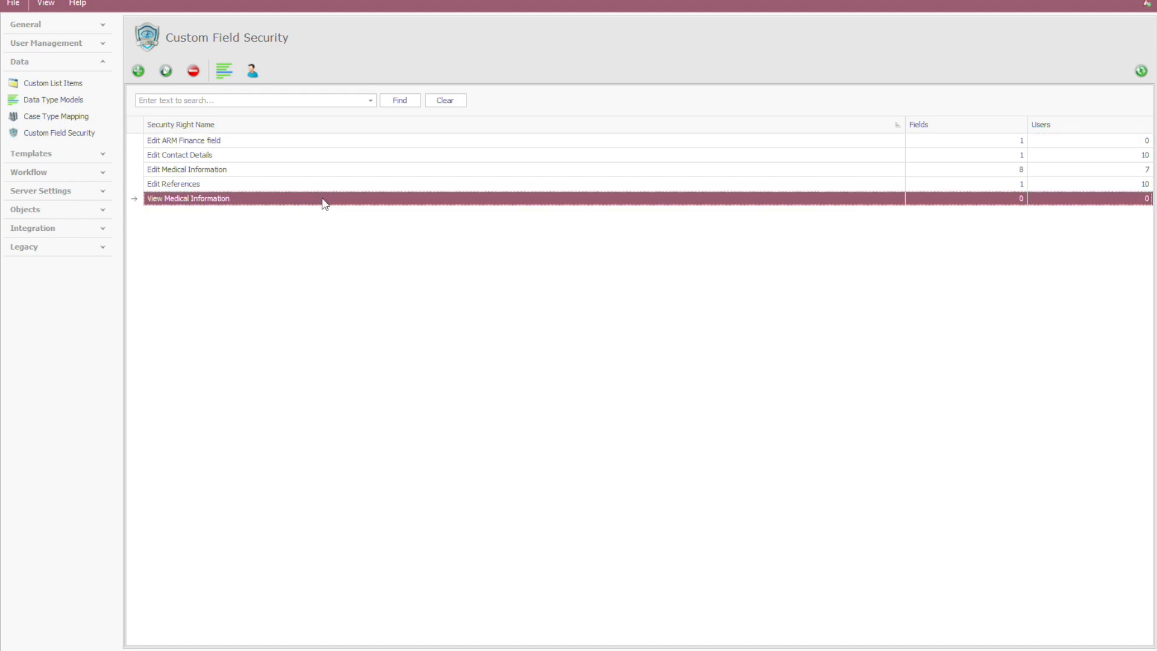
Step: Open the Case type model in Data Type Models and expand Additional Case Fields down to the Account Management fields
{"action": "left_click", "coordinate": [52, 104]}
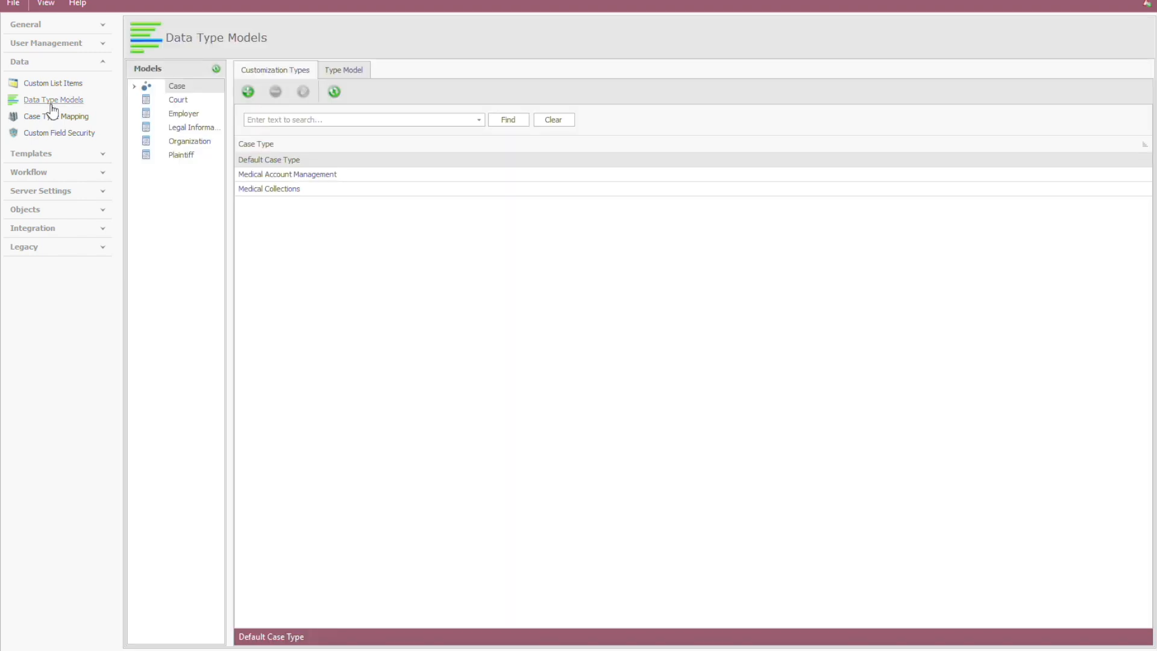
{"action": "left_click", "coordinate": [345, 70]}
{"action": "left_click", "coordinate": [134, 86]}
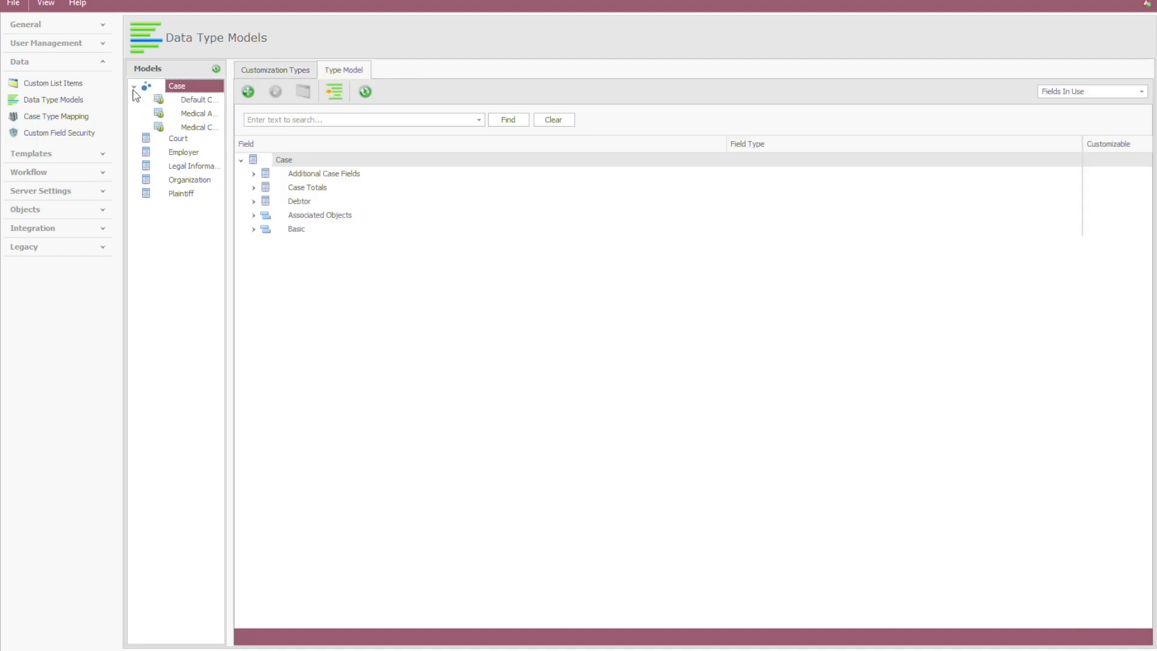
{"action": "left_click", "coordinate": [254, 173]}
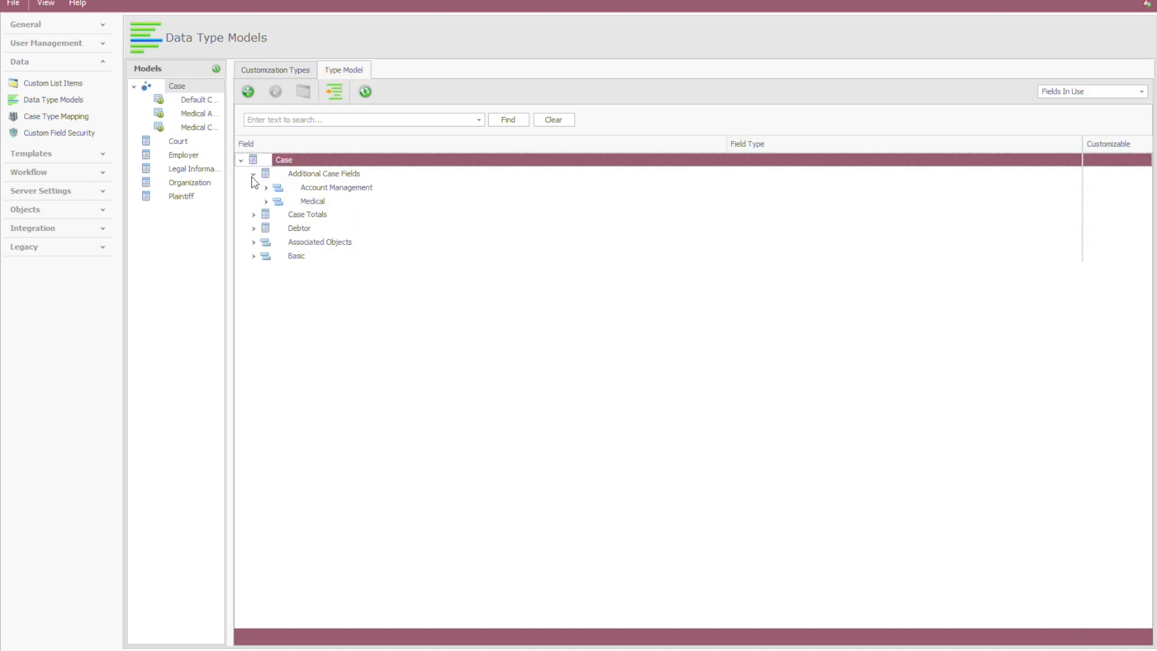
{"action": "left_click", "coordinate": [266, 188]}
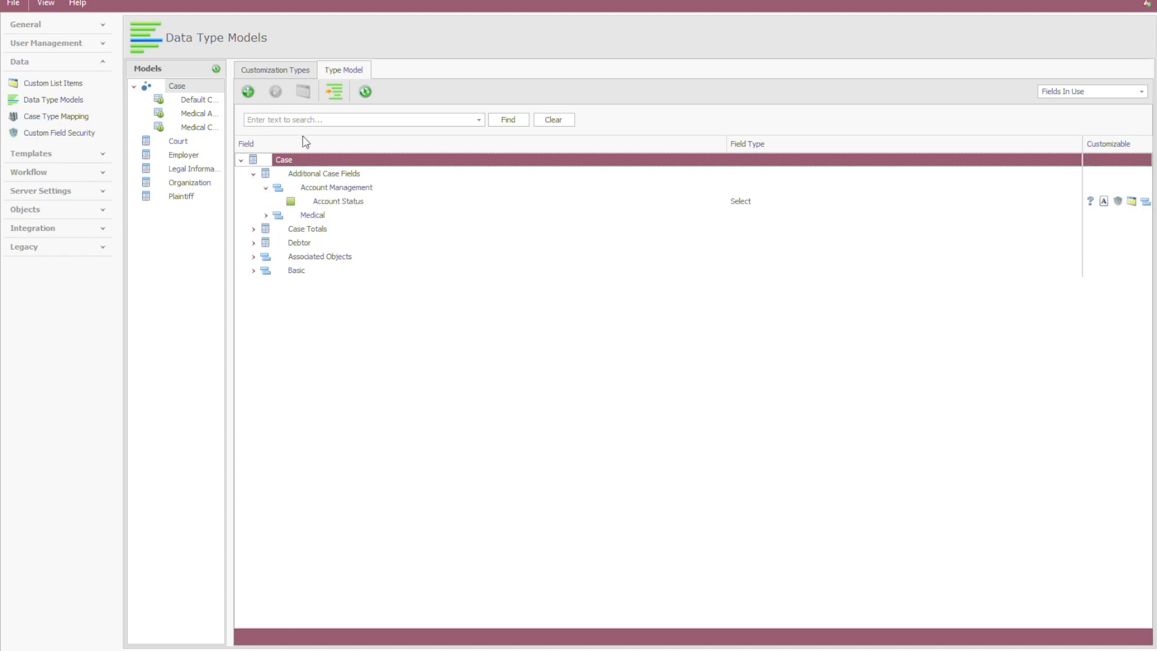
Step: Start a bulk edit of security rights on the Case model's fields and select the whole Medical group under Additional Case Fields
{"action": "left_click", "coordinate": [331, 94]}
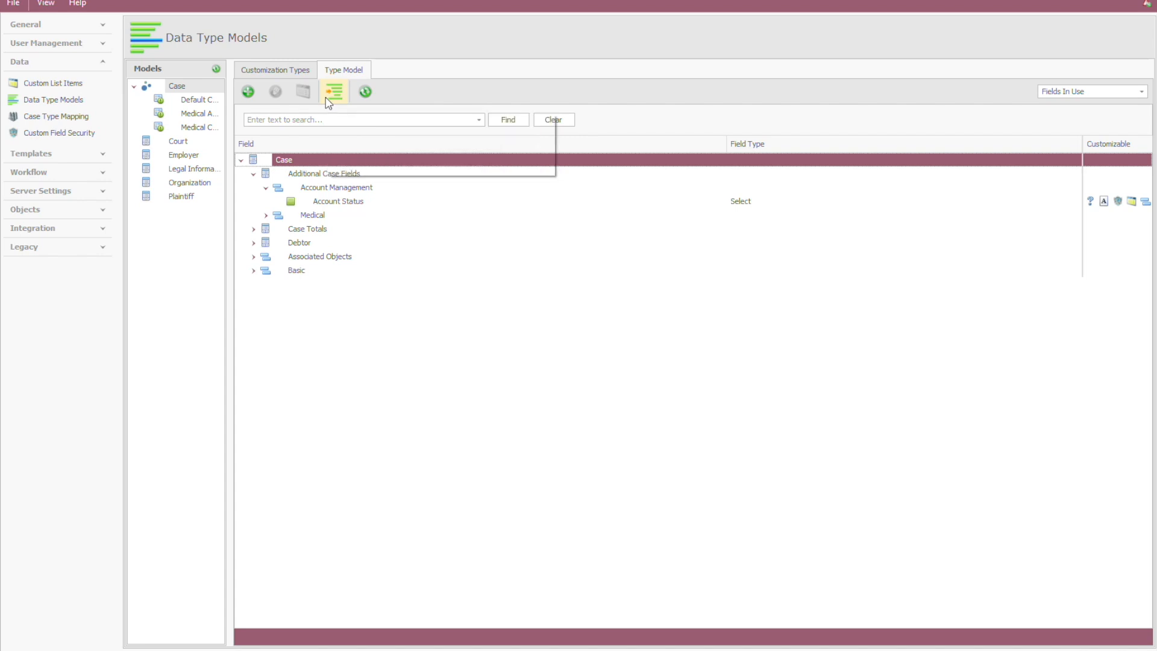
{"action": "left_click", "coordinate": [410, 219]}
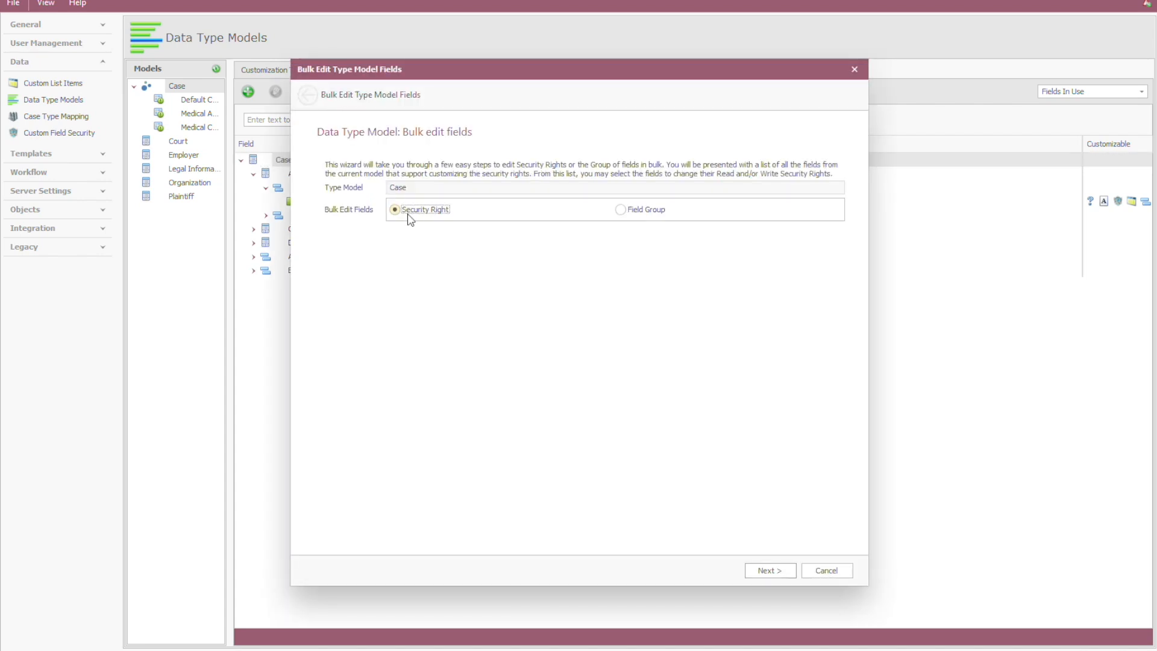
{"action": "left_click", "coordinate": [780, 571]}
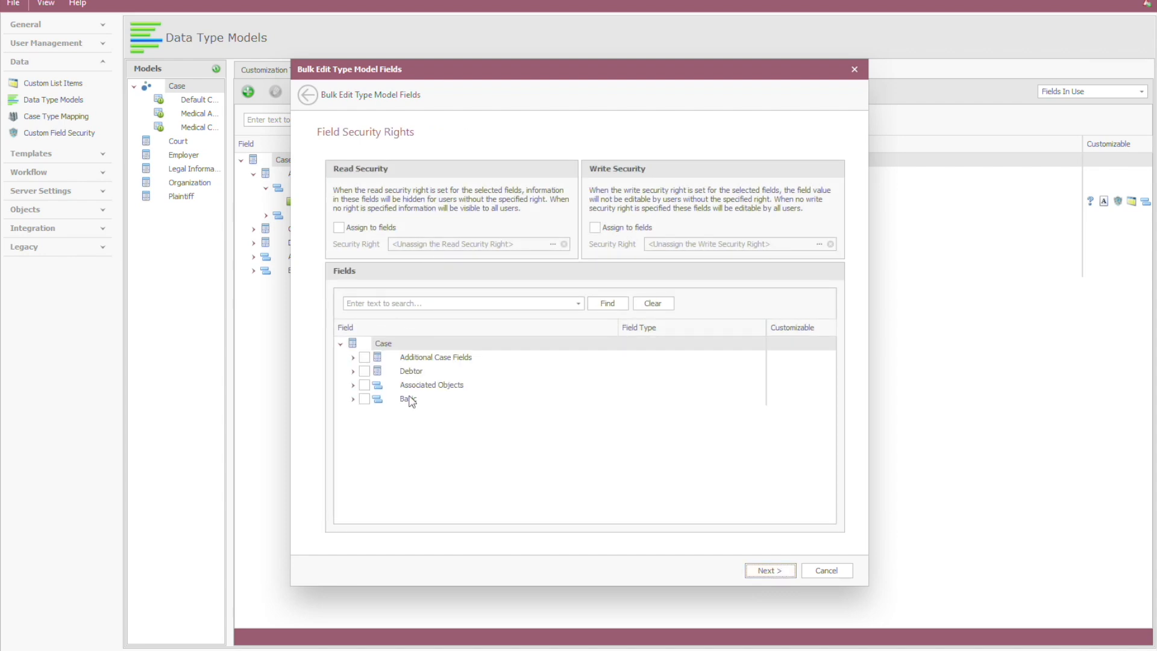
{"action": "left_click", "coordinate": [352, 359]}
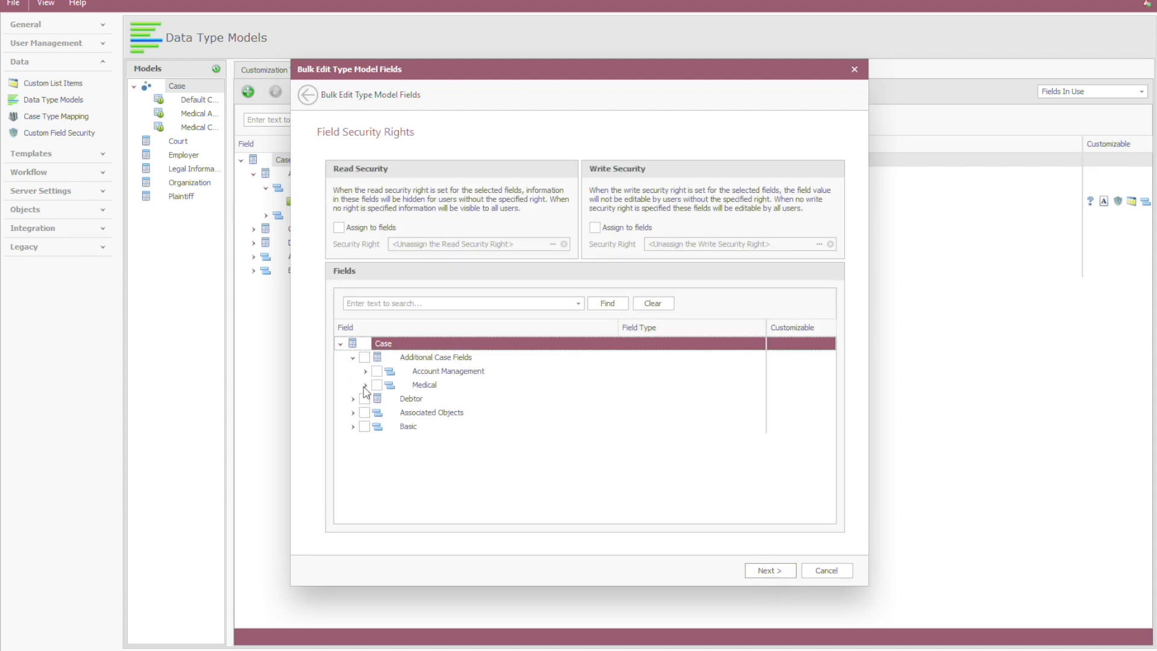
{"action": "left_click", "coordinate": [365, 385]}
{"action": "left_click", "coordinate": [377, 386]}
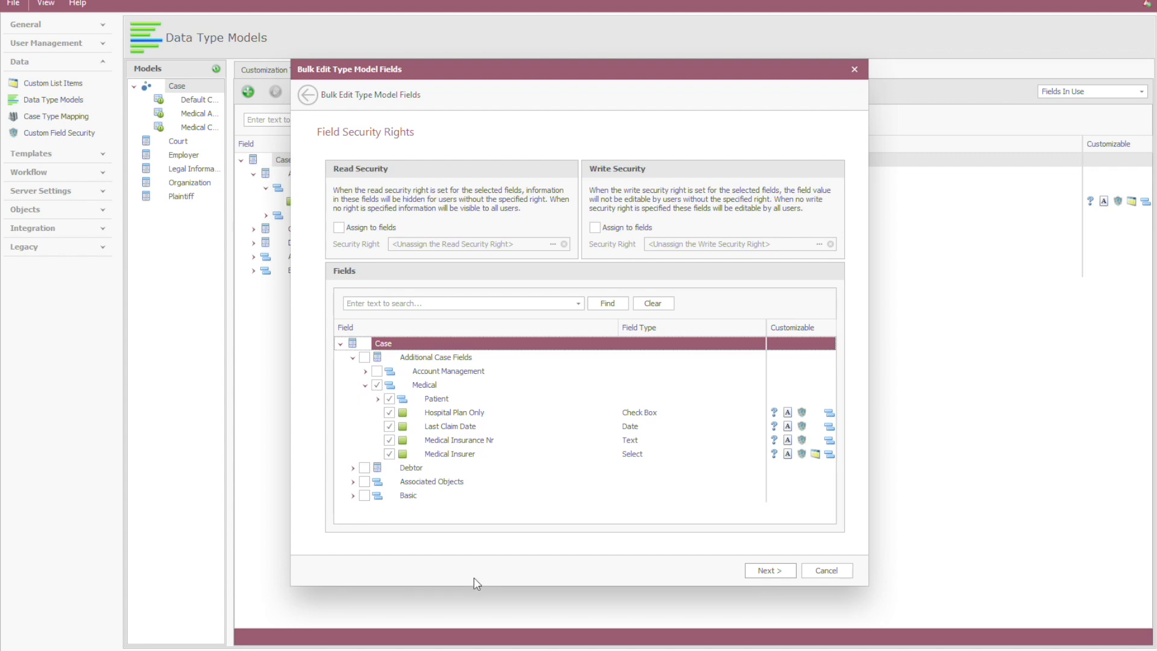
Step: Assign View Medical Information as the read security right for the selected medical fields
{"action": "left_click", "coordinate": [354, 230]}
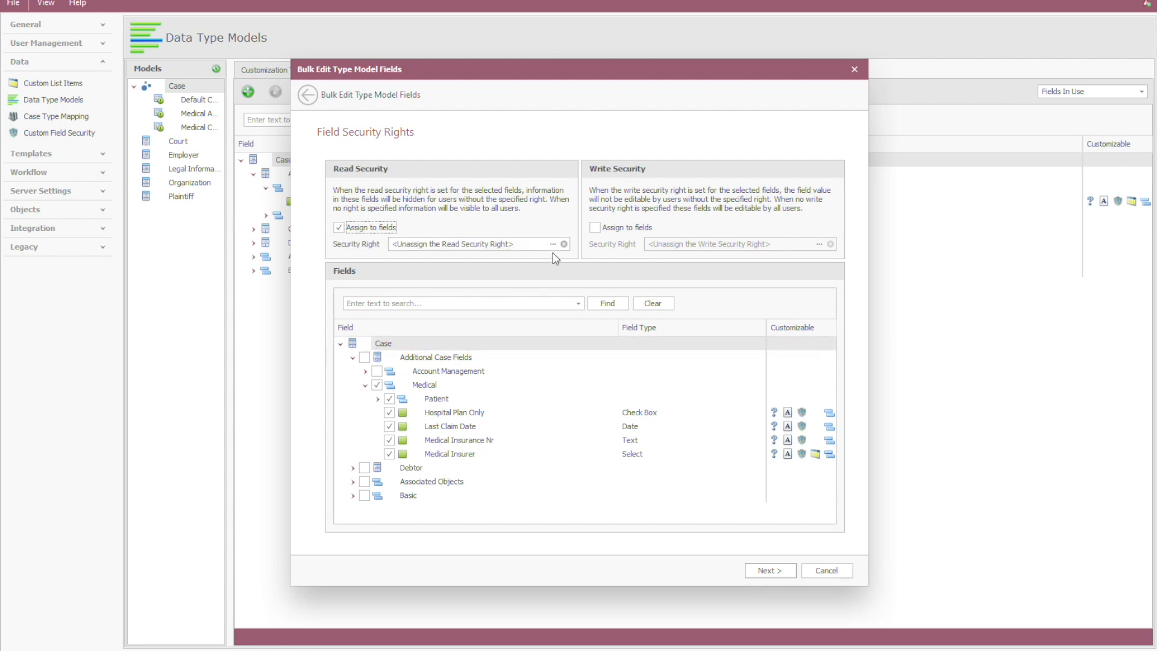
{"action": "left_click", "coordinate": [552, 244]}
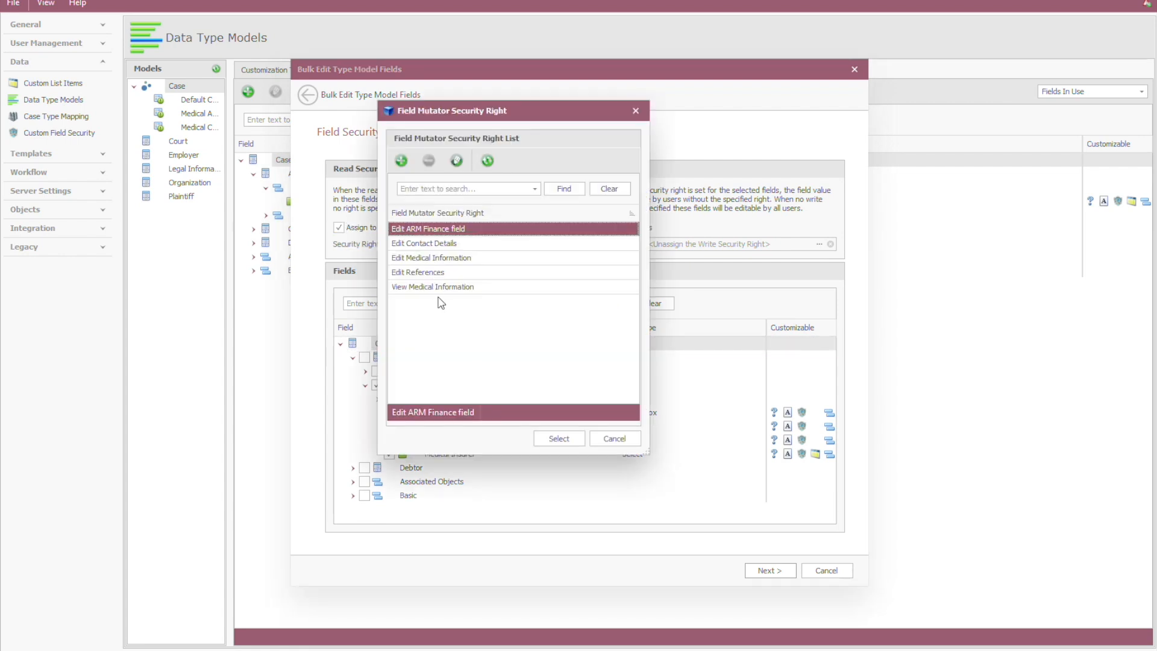
{"action": "left_click", "coordinate": [439, 288]}
{"action": "left_click", "coordinate": [558, 438]}
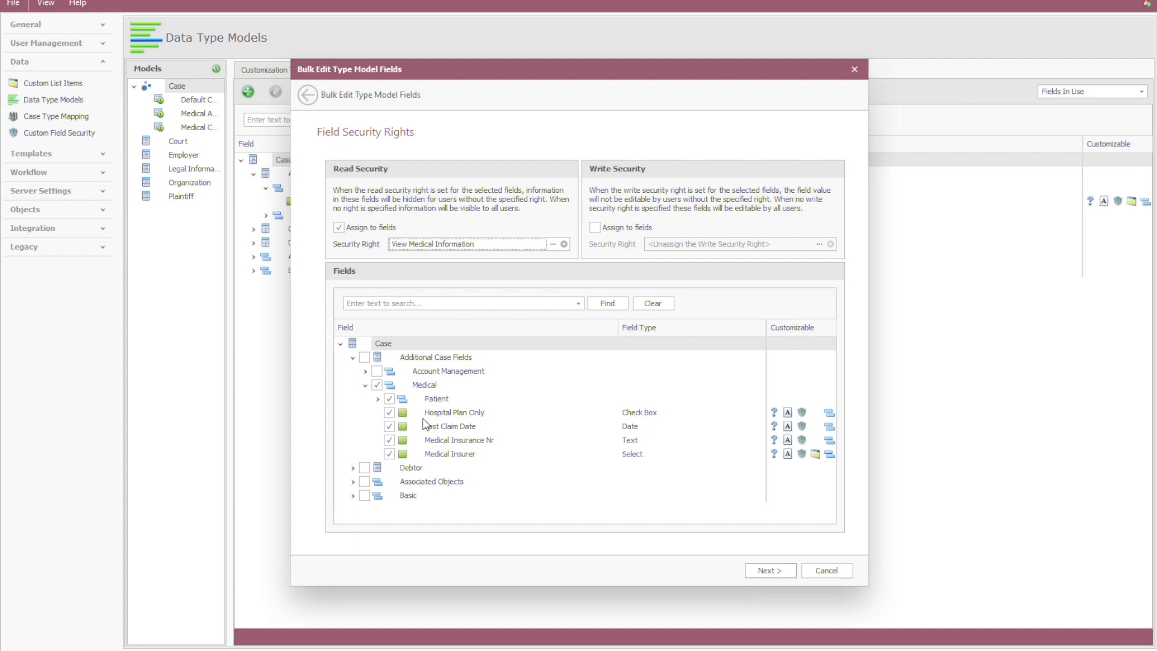
Step: Review the Patient fields and the affected Medical Account Management and Medical Collections models, and apply the bulk edit
{"action": "left_click", "coordinate": [377, 399]}
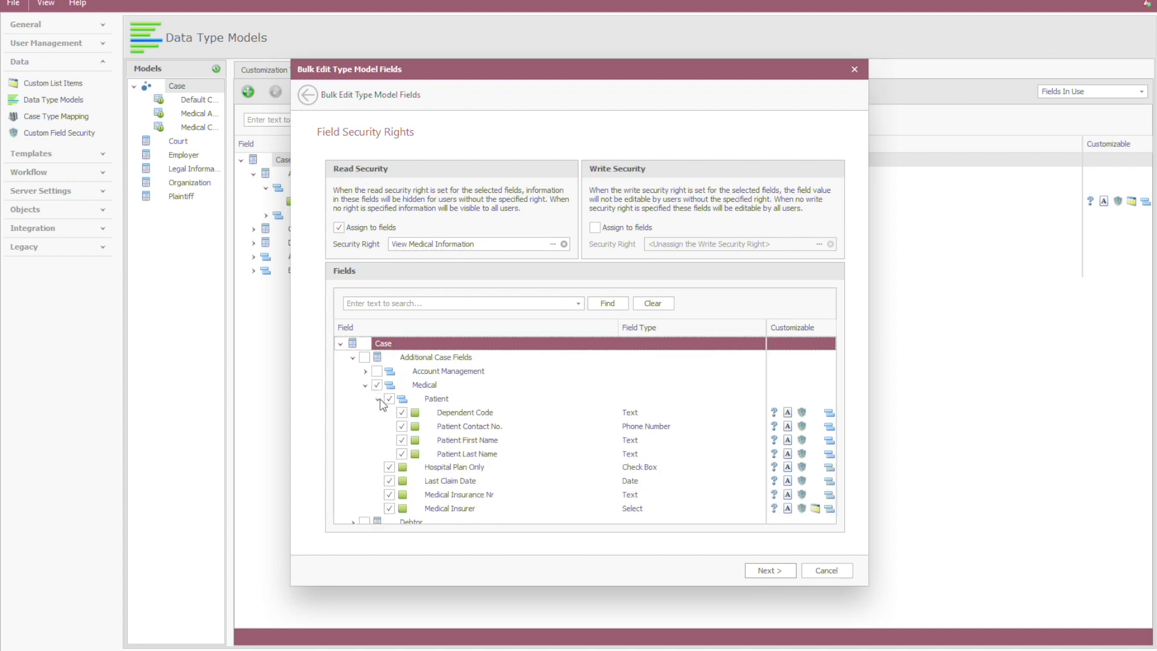
{"action": "left_click", "coordinate": [377, 398]}
{"action": "left_click", "coordinate": [769, 571]}
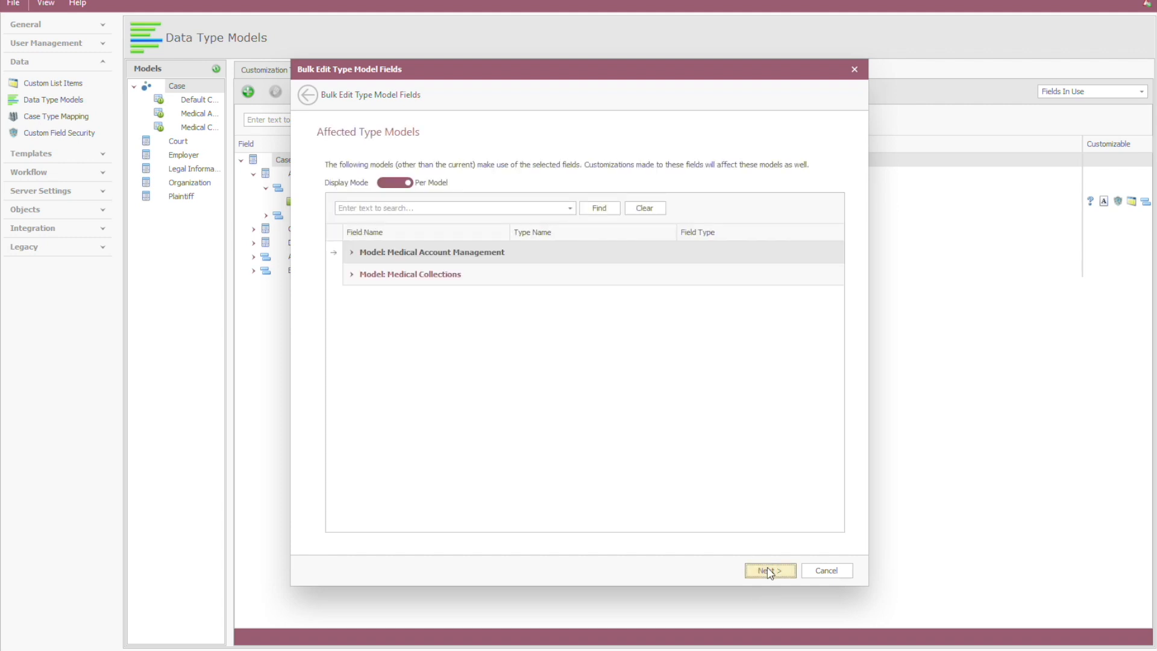
{"action": "left_click", "coordinate": [353, 252]}
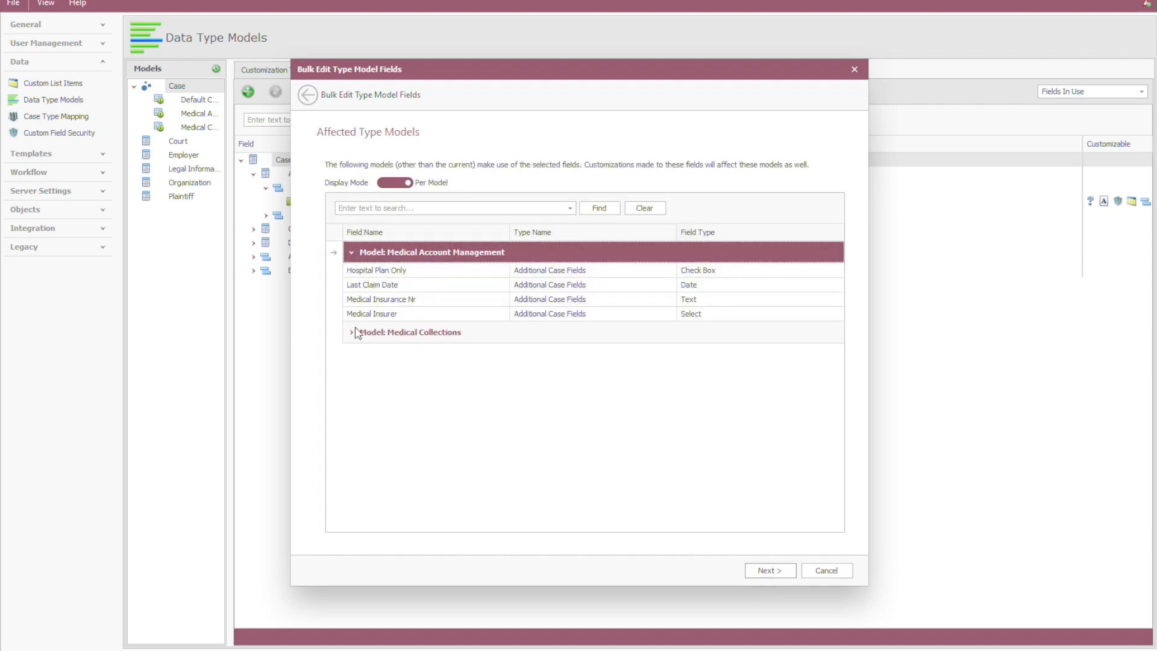
{"action": "left_click", "coordinate": [354, 333]}
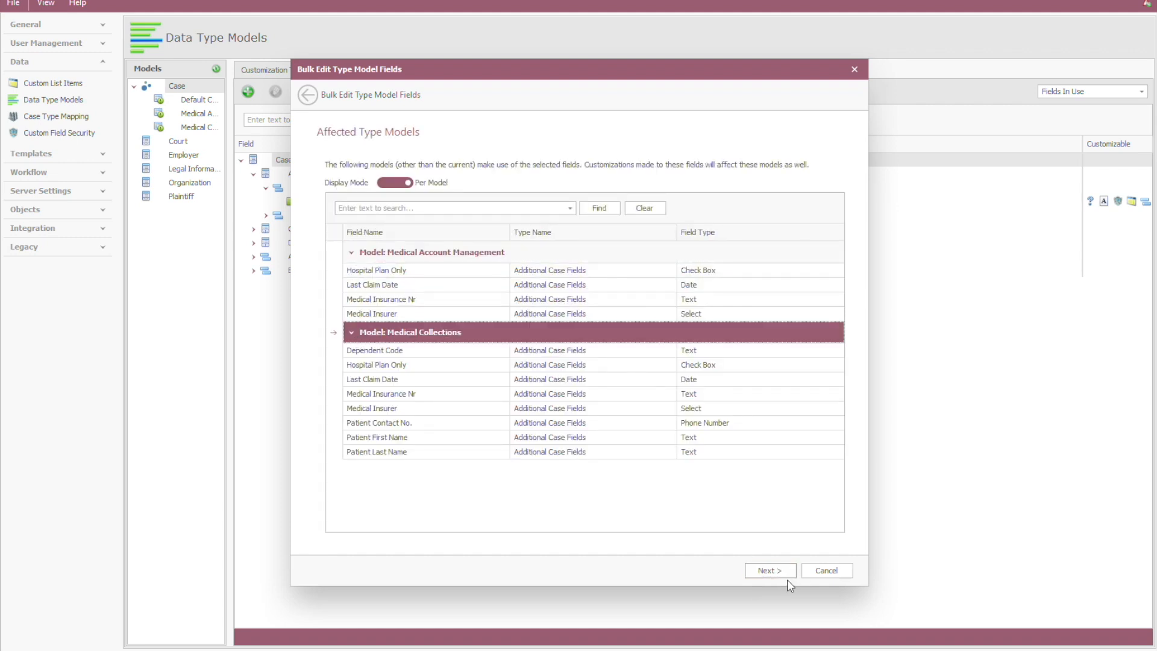
{"action": "left_click", "coordinate": [773, 570]}
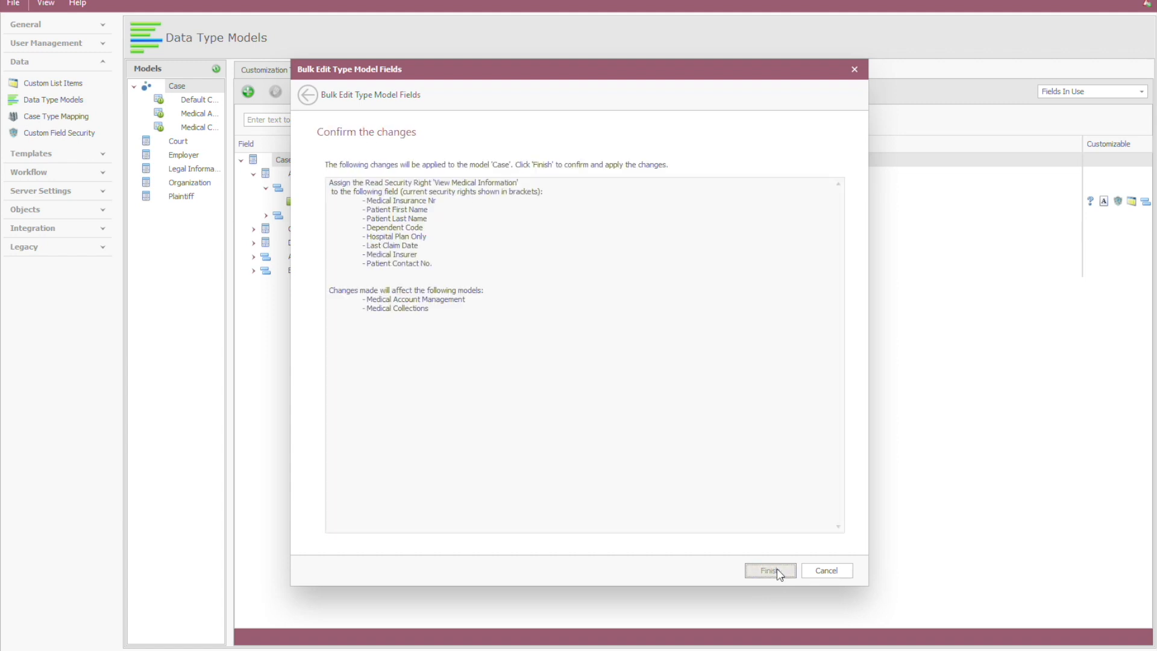
{"action": "left_click", "coordinate": [776, 568]}
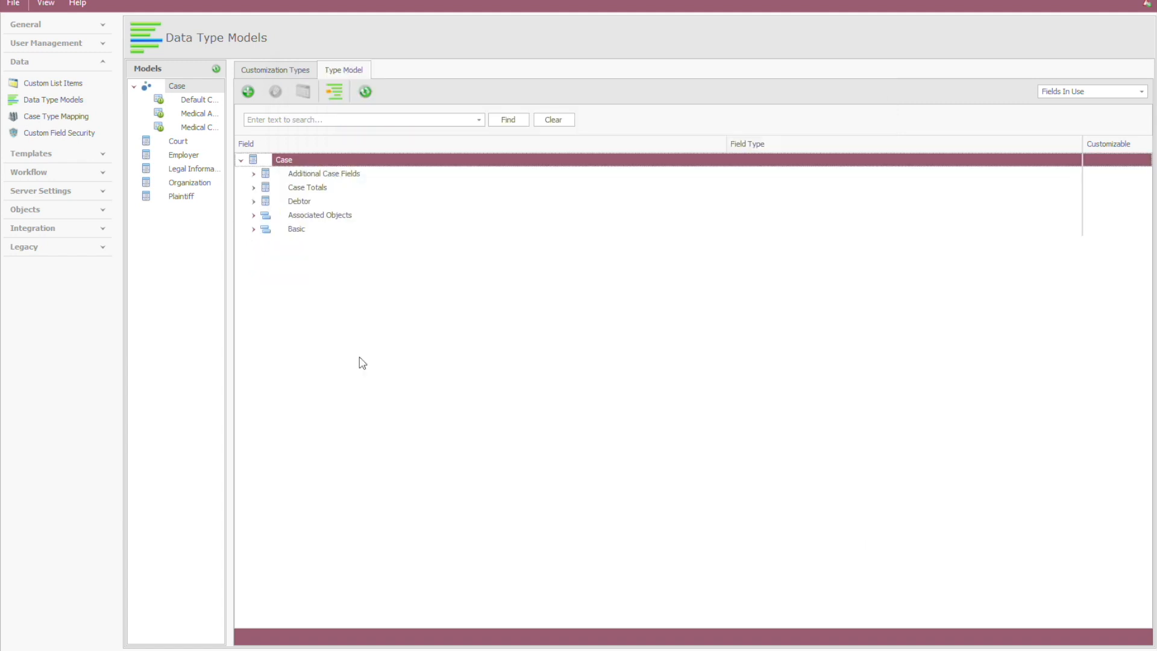
Step: Open the Medical Call Centre Agent security role and find its customizable Field Security rights
{"action": "left_click", "coordinate": [104, 44]}
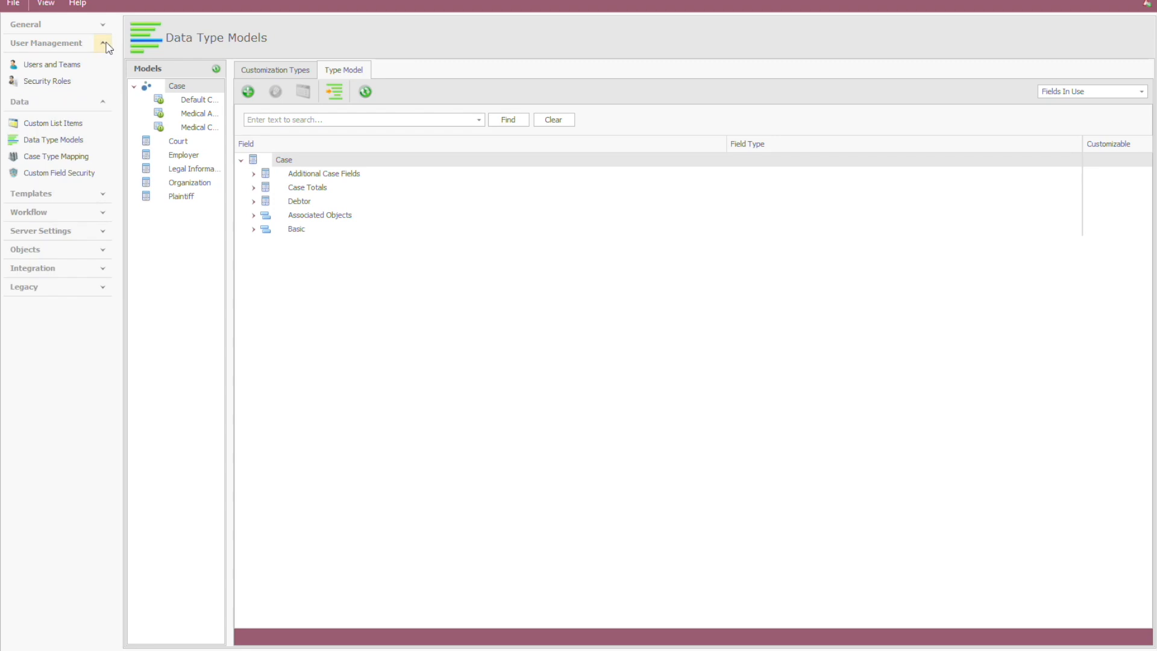
{"action": "left_click", "coordinate": [56, 92]}
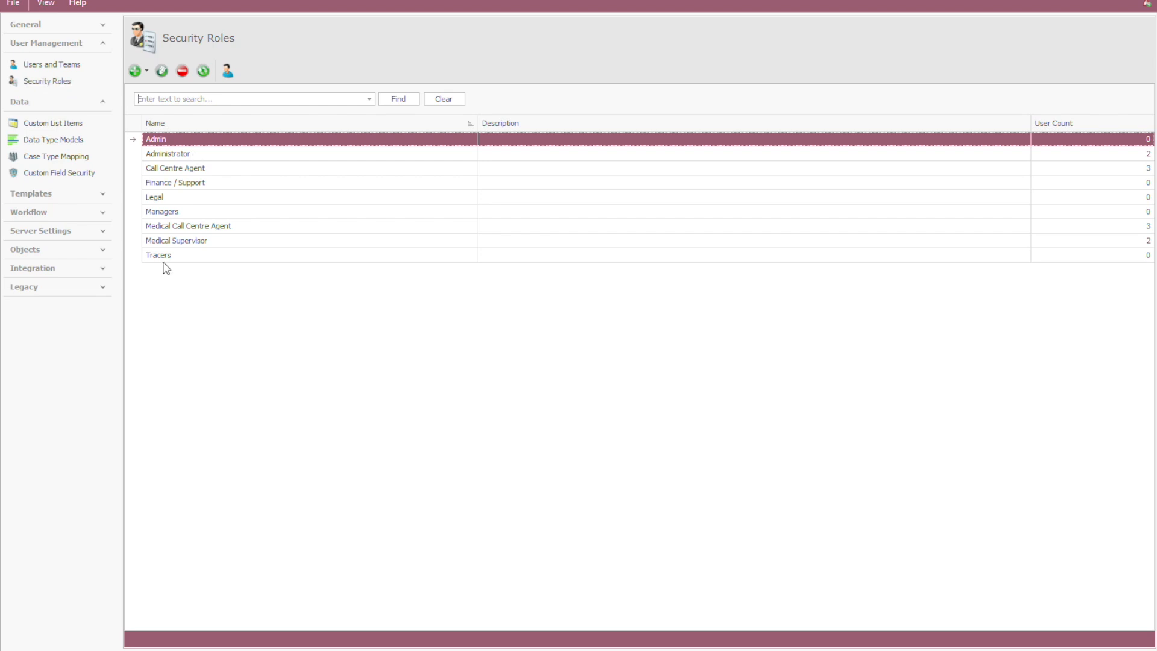
{"action": "double_click", "coordinate": [194, 228]}
{"action": "left_click_drag", "start_coordinate": [641, 298], "coordinate": [639, 346]}
{"action": "left_click", "coordinate": [388, 326]}
{"action": "scroll", "coordinate": [389, 325], "scroll_direction": "up", "scroll_amount": 1}
{"action": "double_click", "coordinate": [409, 339]}
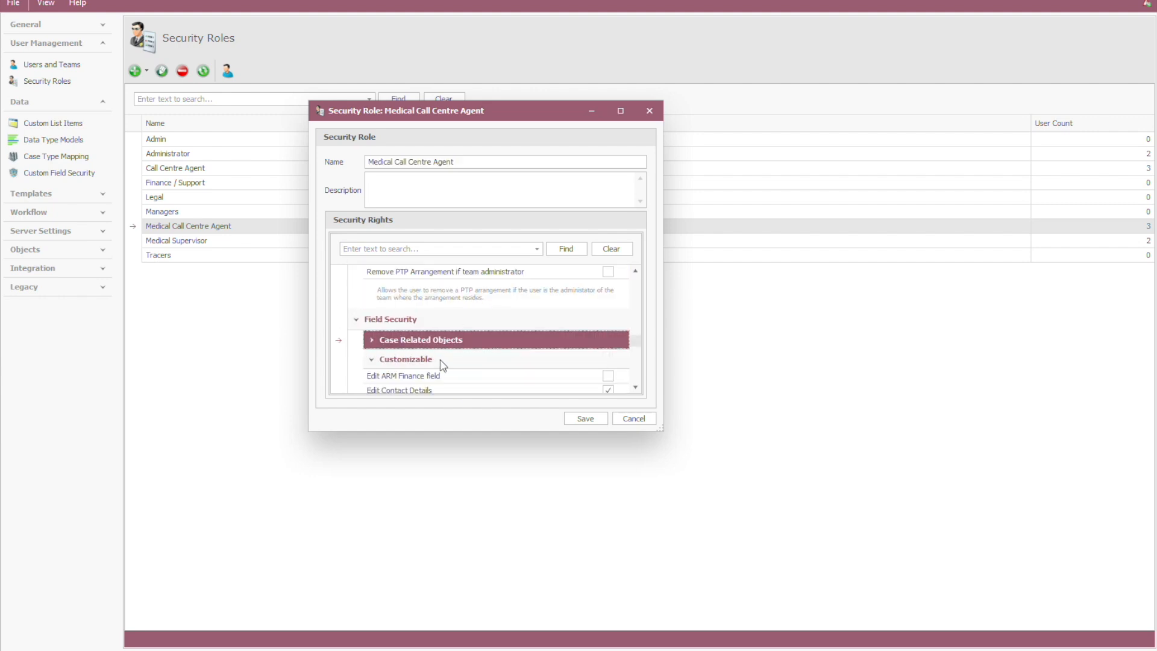
Step: Grant the View Medical Information right to the Medical Call Centre Agent role and save it
{"action": "left_click", "coordinate": [635, 387]}
{"action": "left_click", "coordinate": [635, 388]}
{"action": "left_click", "coordinate": [635, 387]}
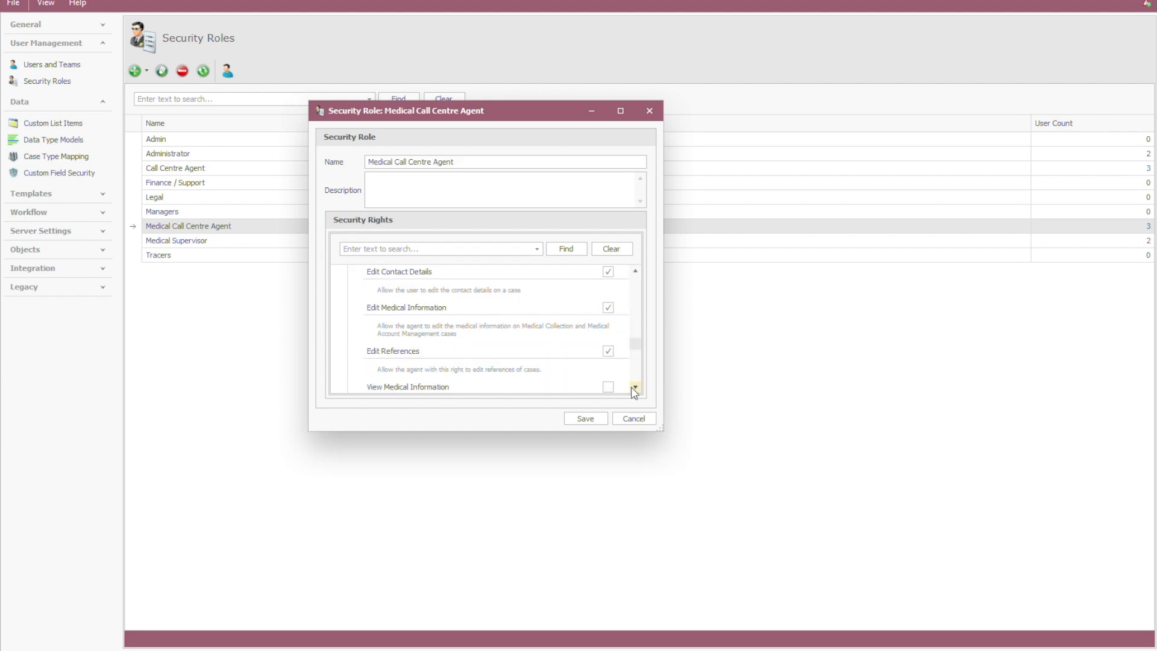
{"action": "left_click", "coordinate": [611, 386]}
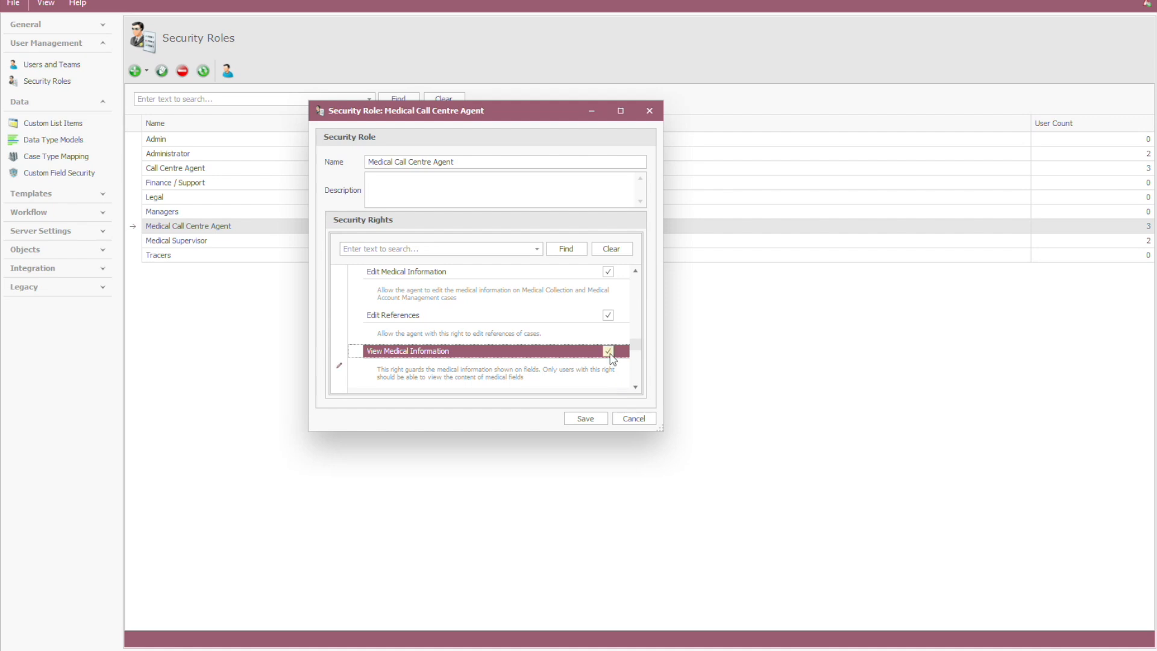
{"action": "scroll", "coordinate": [638, 344], "scroll_direction": "up", "scroll_amount": 1}
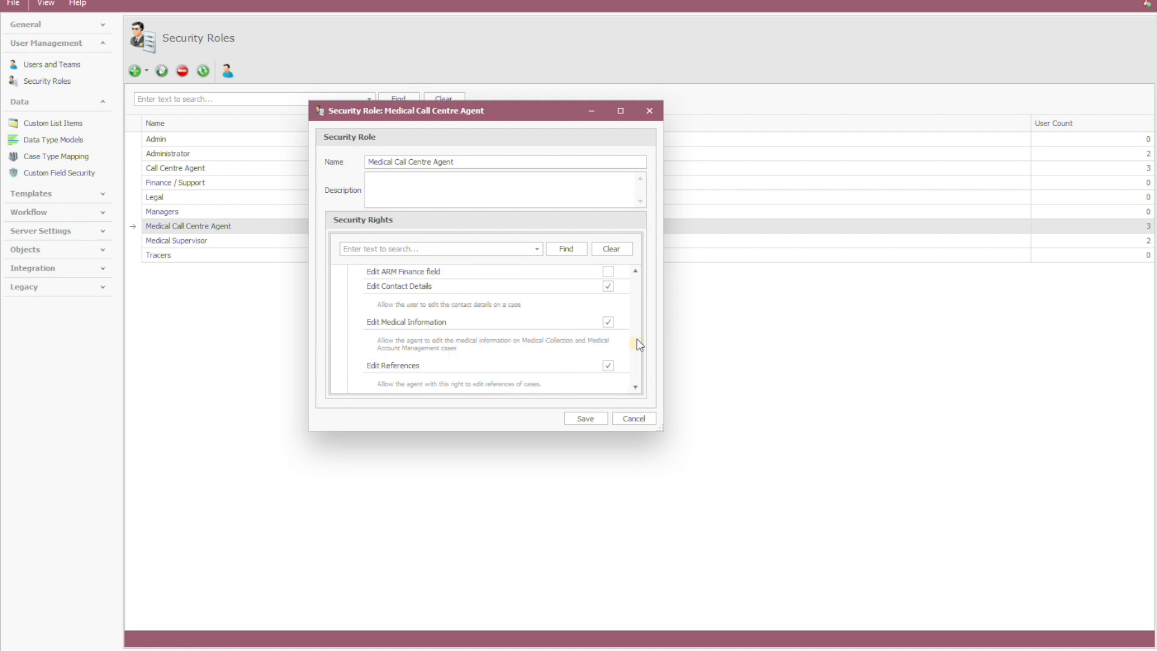
{"action": "left_click", "coordinate": [586, 419]}
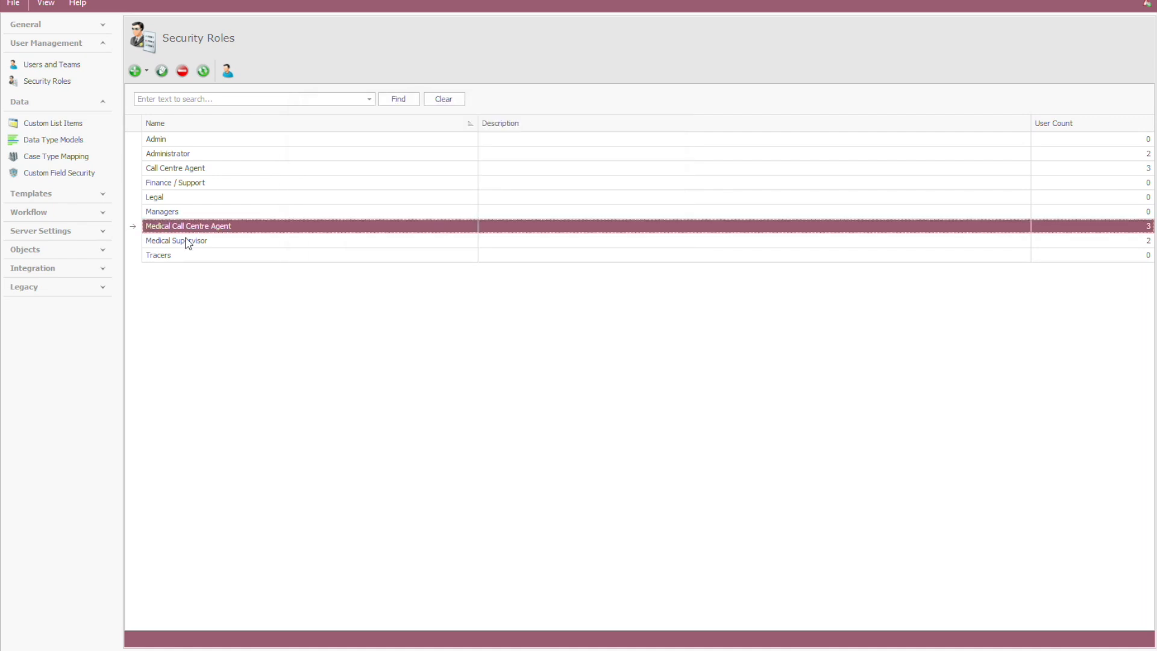
Step: Examine whether the second Call Centre Agent user in the default organization has the View Medical Information right, and close the user's security settings
{"action": "left_click", "coordinate": [60, 66]}
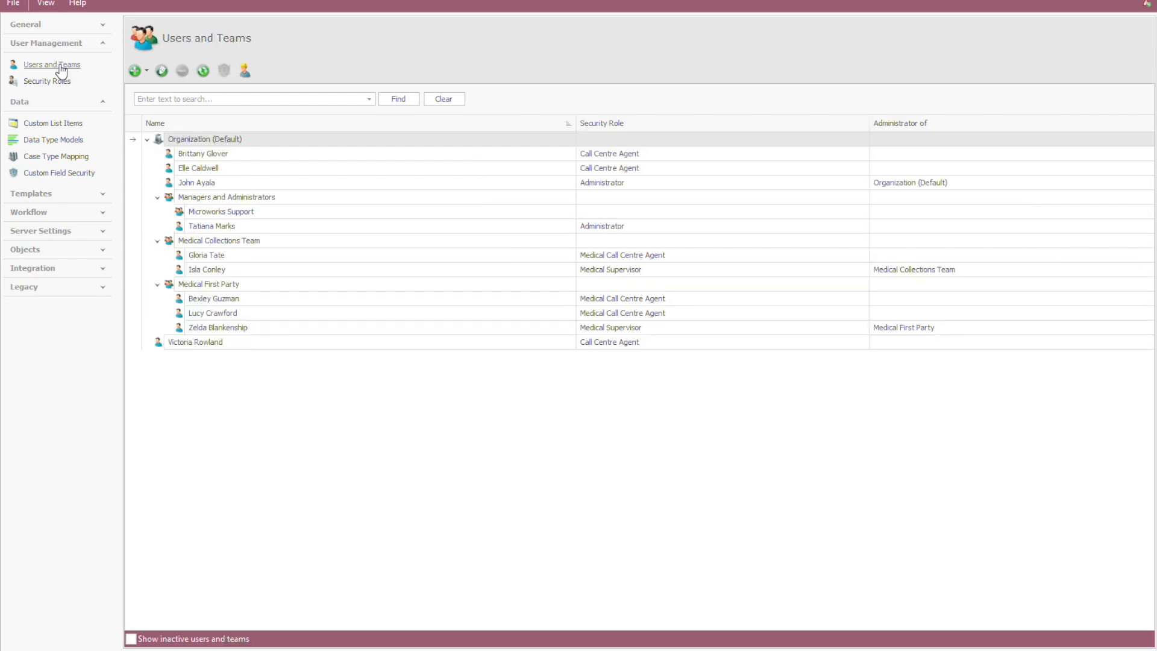
{"action": "left_click", "coordinate": [330, 170]}
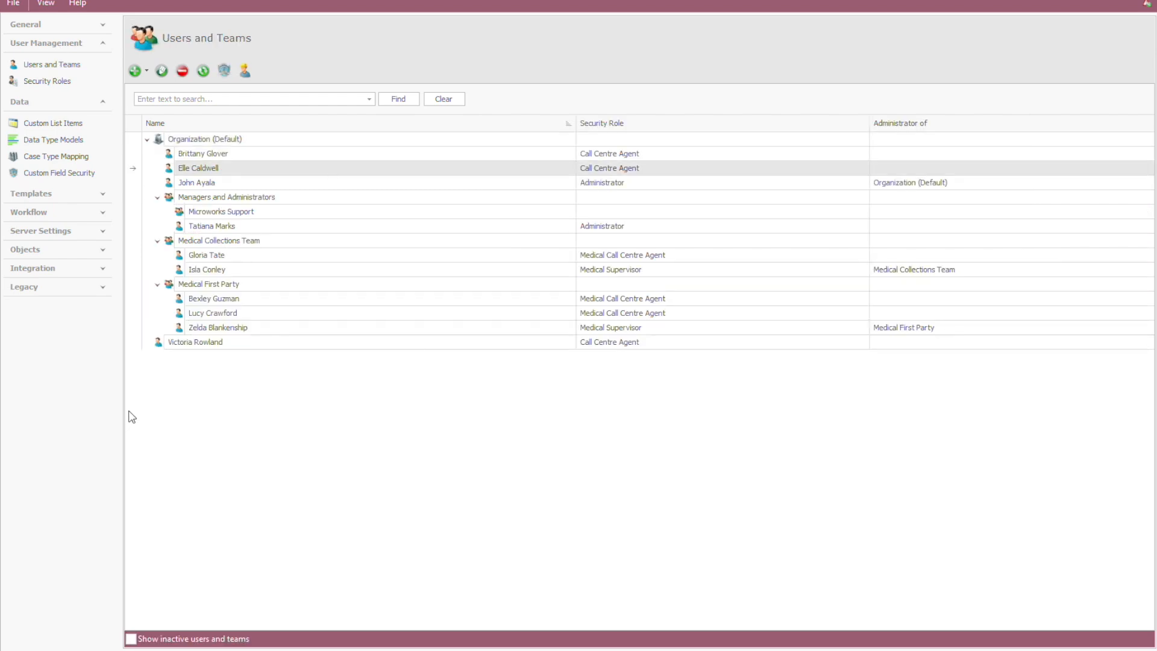
{"action": "left_click", "coordinate": [209, 177]}
{"action": "left_click", "coordinate": [218, 172]}
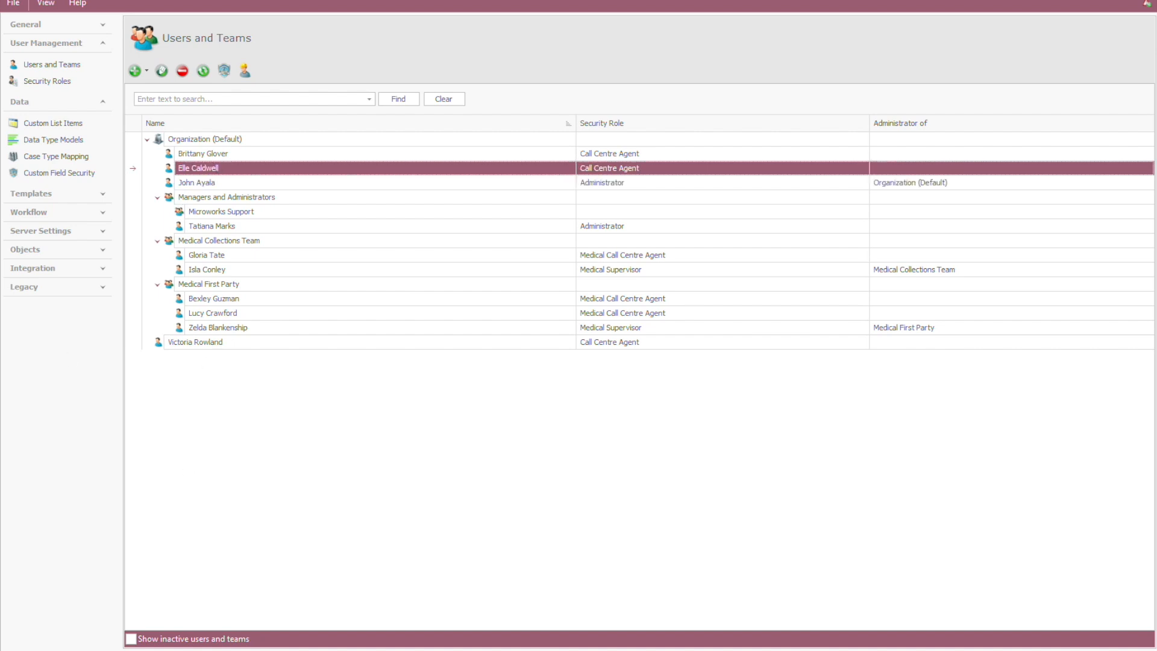
{"action": "left_click", "coordinate": [224, 71]}
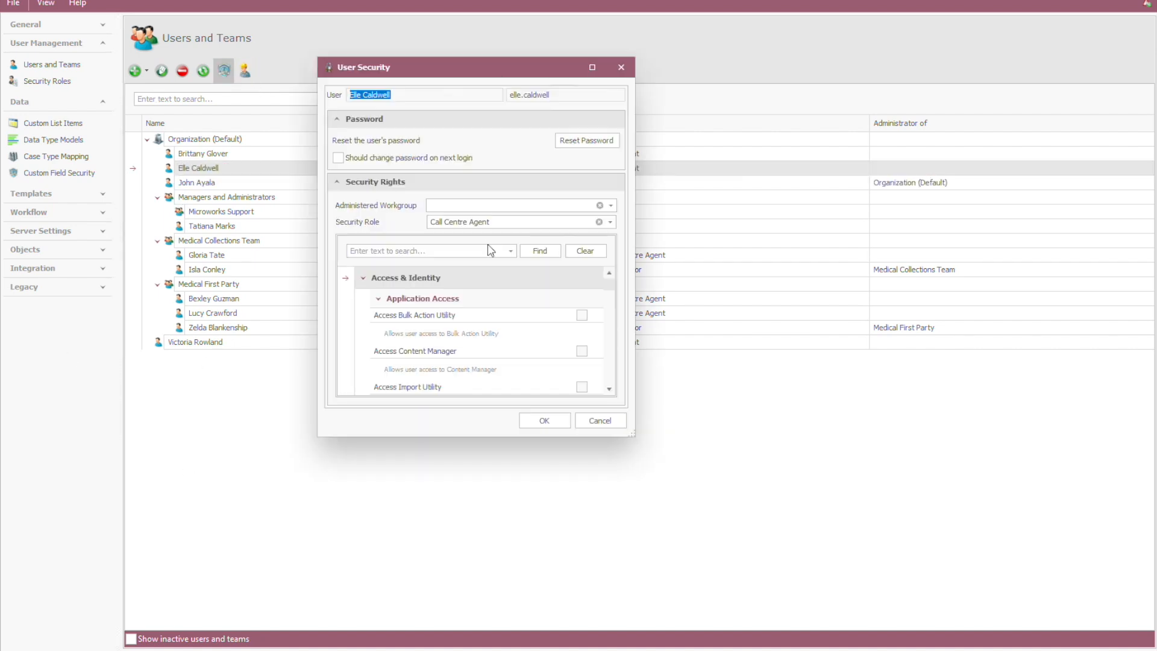
{"action": "left_click_drag", "start_coordinate": [610, 285], "coordinate": [612, 386]}
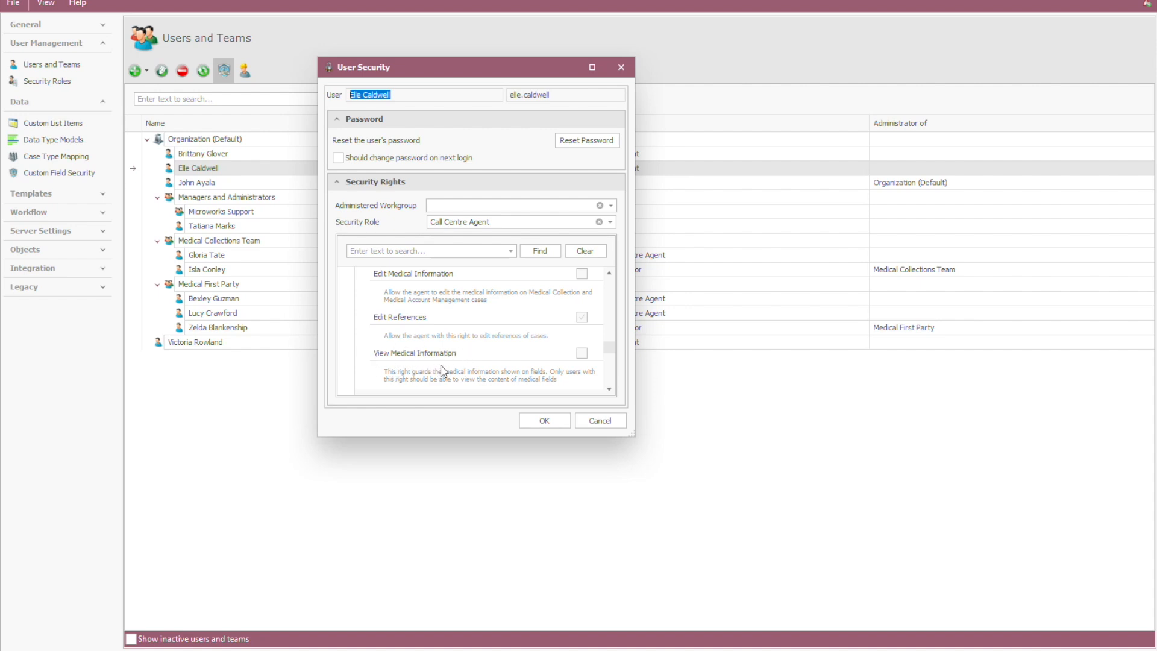
{"action": "left_click", "coordinate": [544, 421]}
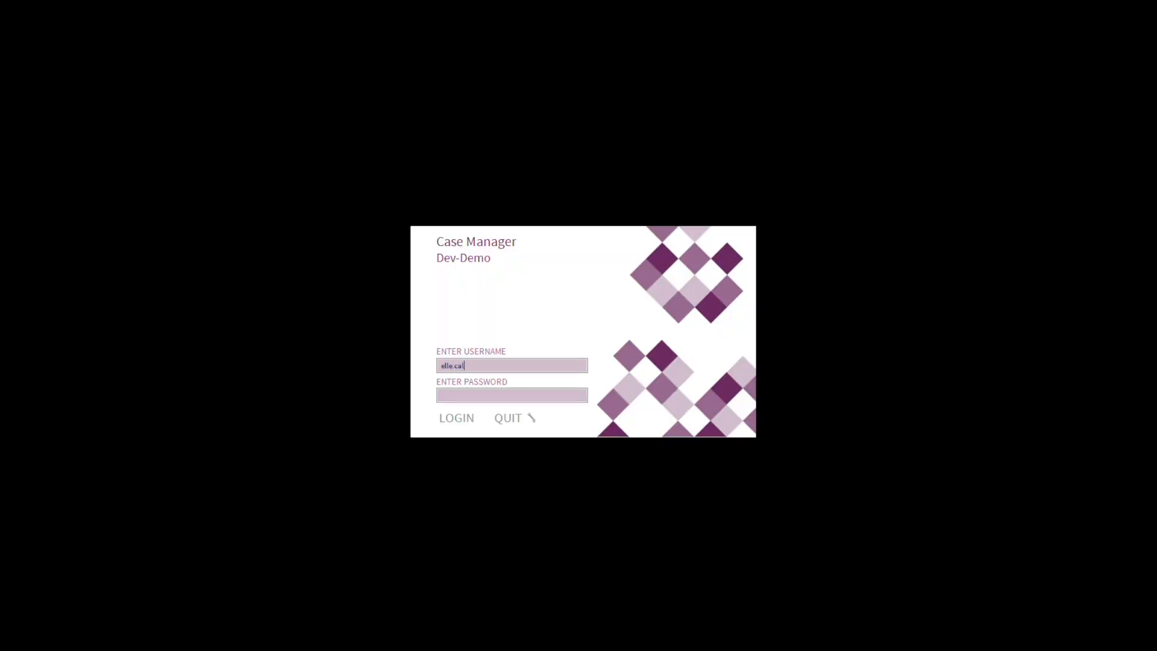
Step: Switch to Case Manager and log in with the username of the Call Centre Agent whose rights were checked
{"action": "type", "text": "dwell"}
{"action": "key", "text": "Return"}
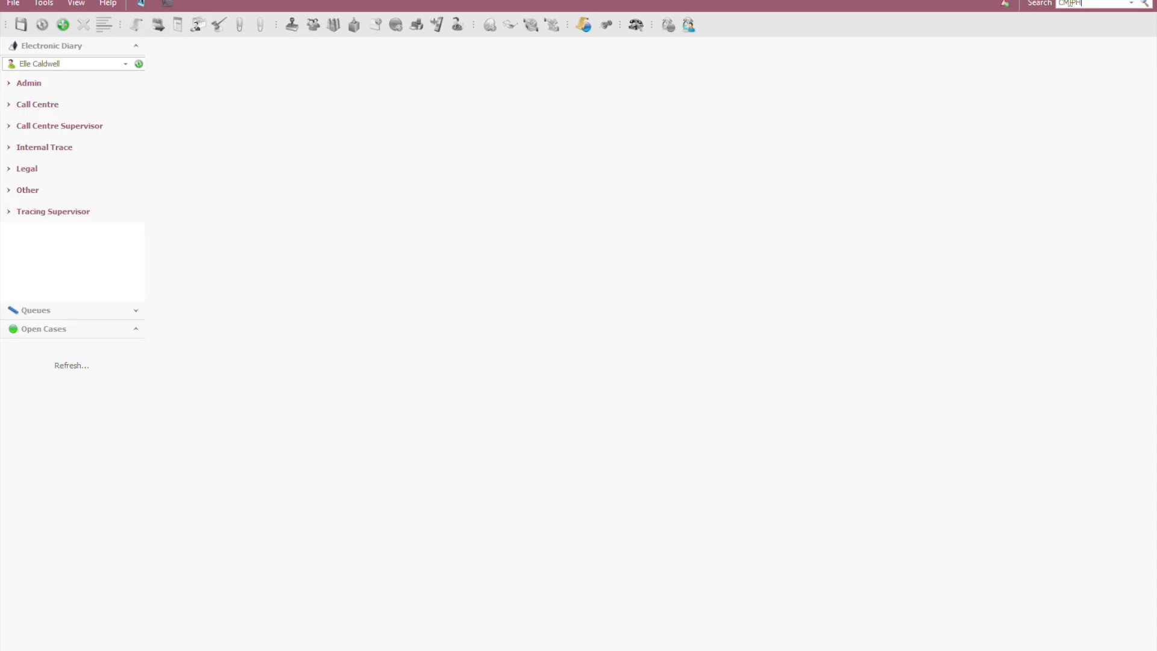
Step: Open the Prime Health case by searching for CM-PH and examine how its medical insurance fields appear to this user
{"action": "left_click", "coordinate": [1069, 3]}
{"action": "type", "text": "CM-PH"}
{"action": "key", "text": "Return"}
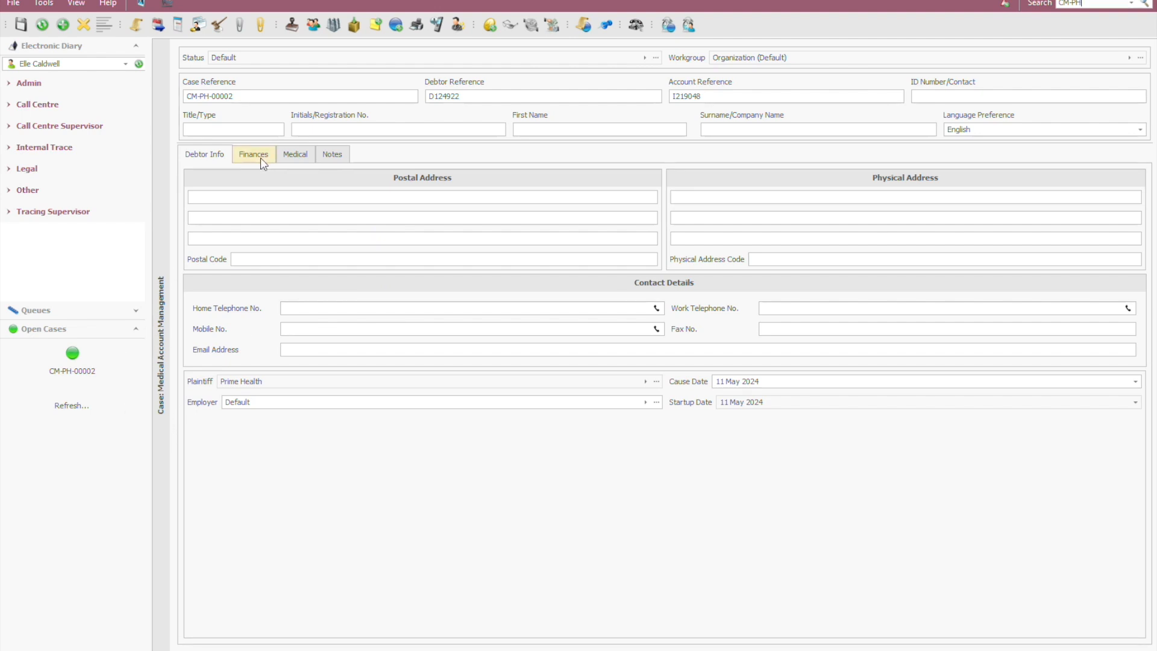
{"action": "left_click", "coordinate": [292, 155]}
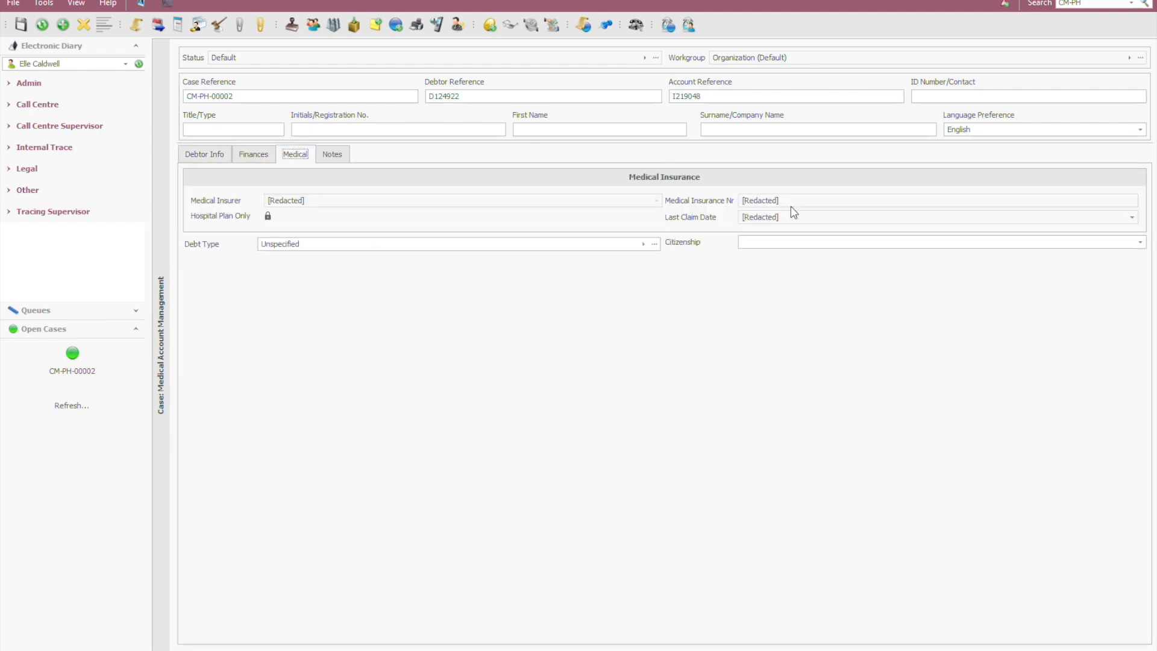
{"action": "left_click", "coordinate": [527, 206]}
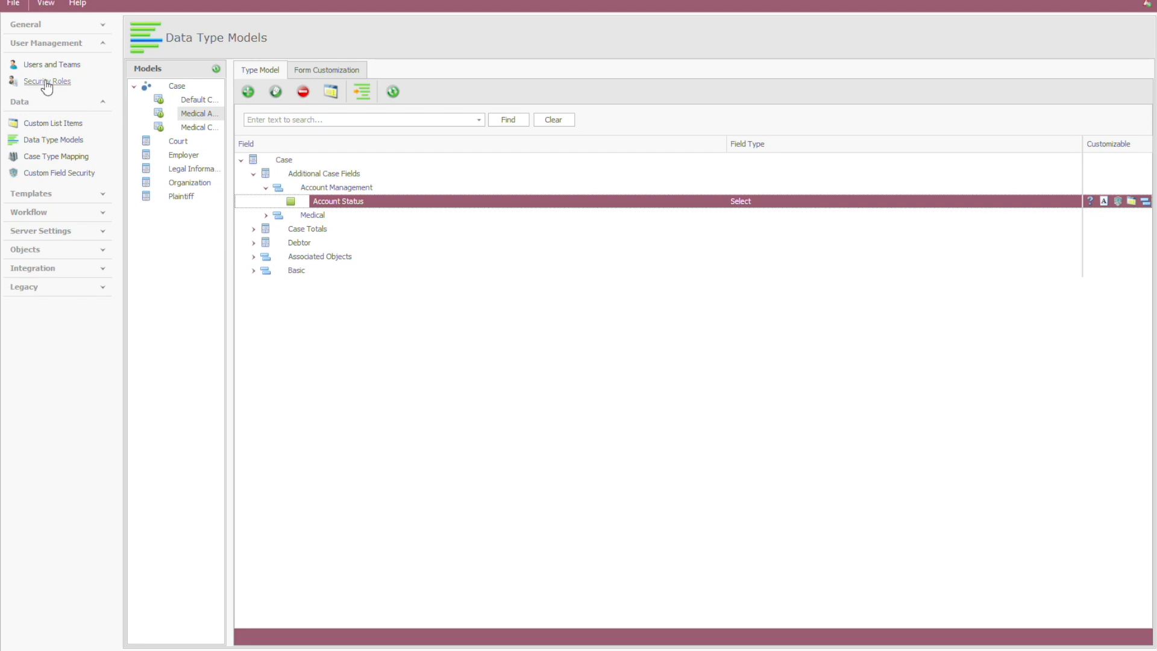
Step: Switch back to the administration program's security roles and list the users assigned to the Administrator role
{"action": "left_click", "coordinate": [47, 82]}
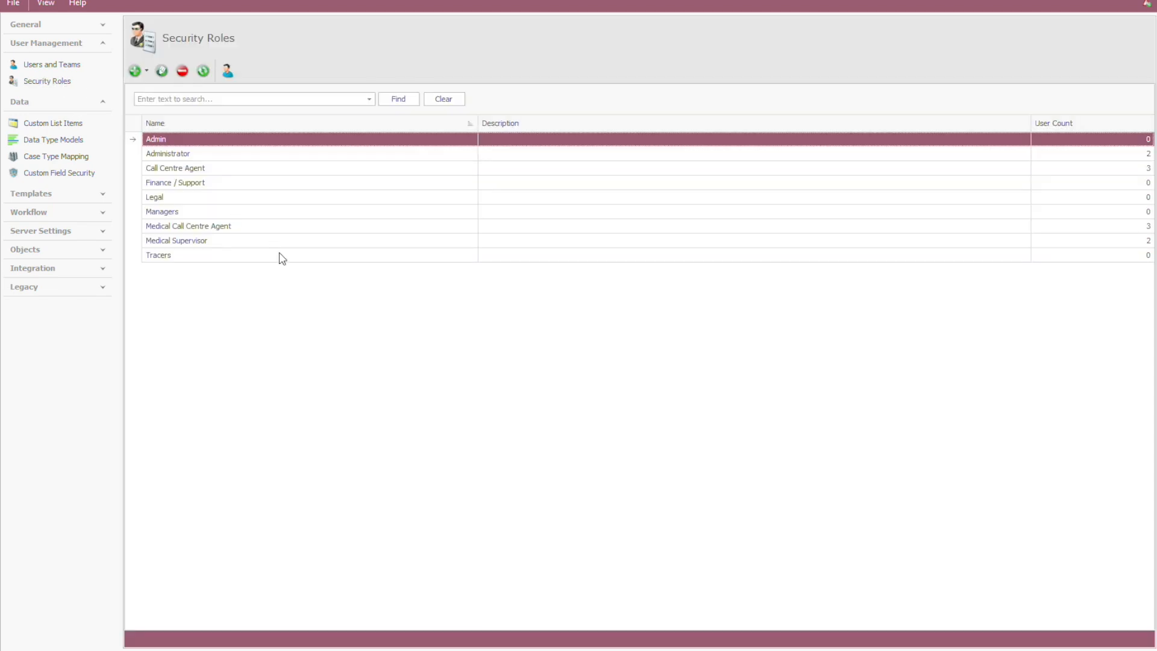
{"action": "left_click", "coordinate": [205, 155]}
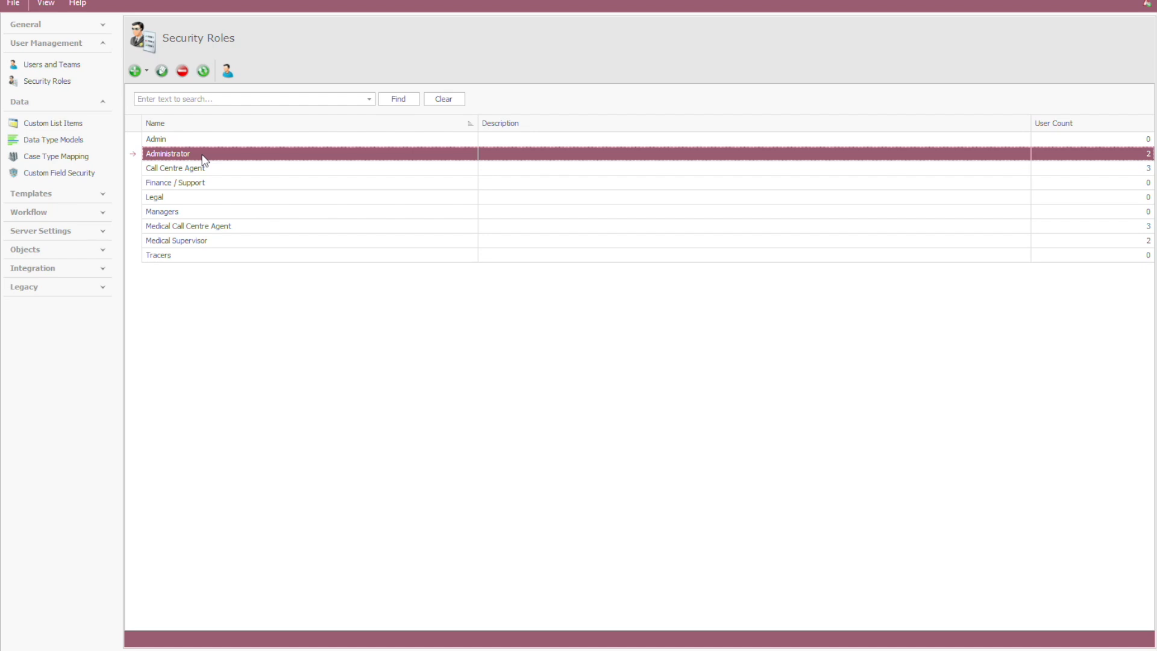
{"action": "left_click", "coordinate": [227, 70]}
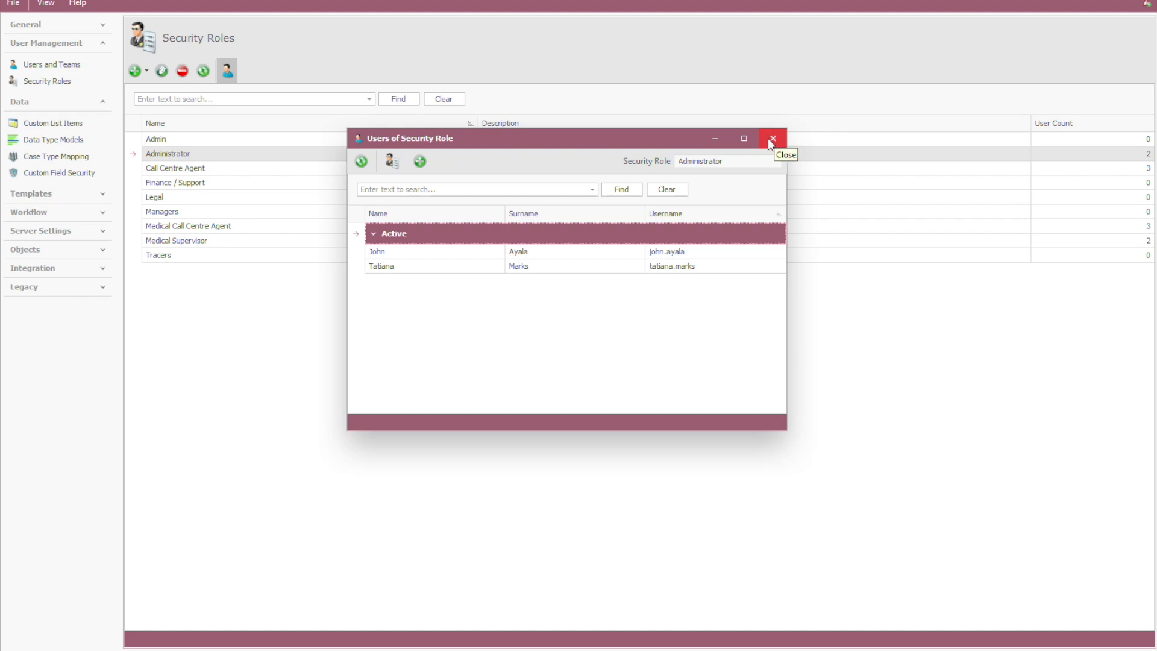
Step: Close the Administrator role's user list and grant the Administrator role the Edit ARM Finance field right
{"action": "left_click", "coordinate": [420, 253]}
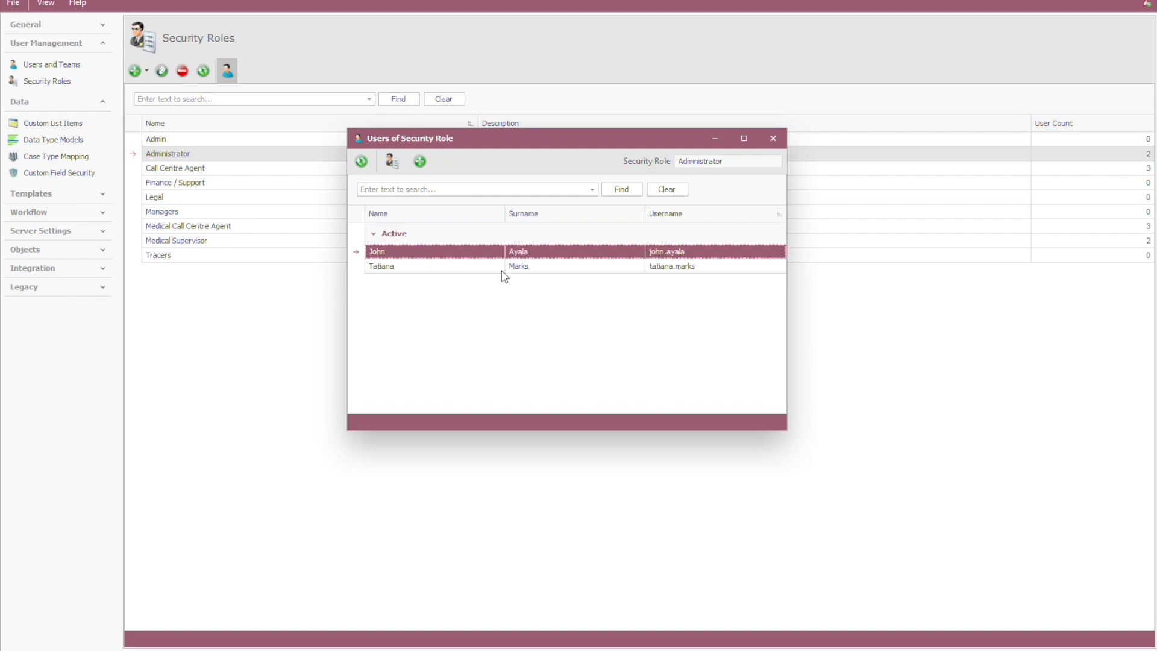
{"action": "left_click", "coordinate": [773, 137]}
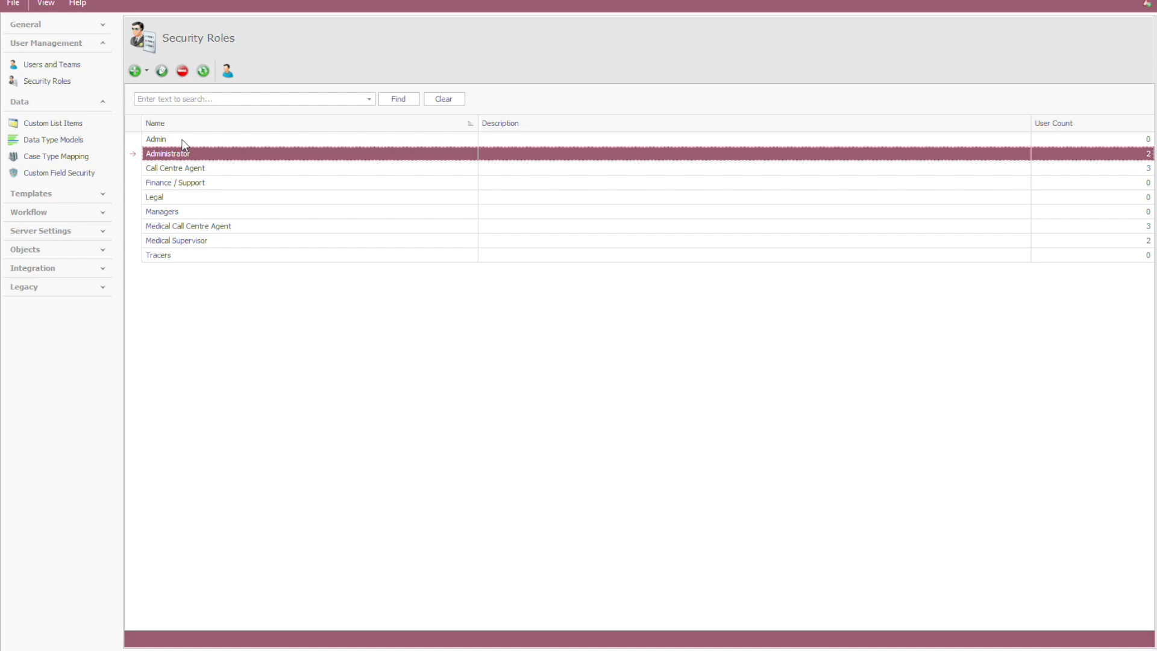
{"action": "left_click", "coordinate": [162, 70]}
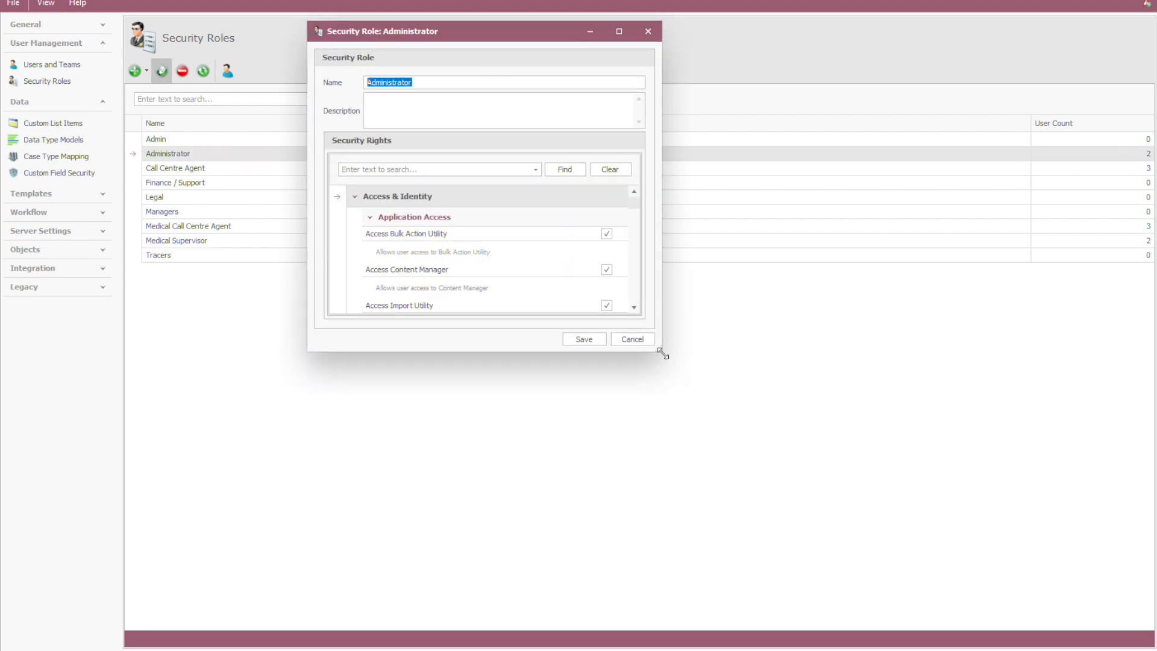
{"action": "left_click_drag", "start_coordinate": [662, 354], "coordinate": [886, 571]}
{"action": "left_click_drag", "start_coordinate": [865, 216], "coordinate": [865, 422]}
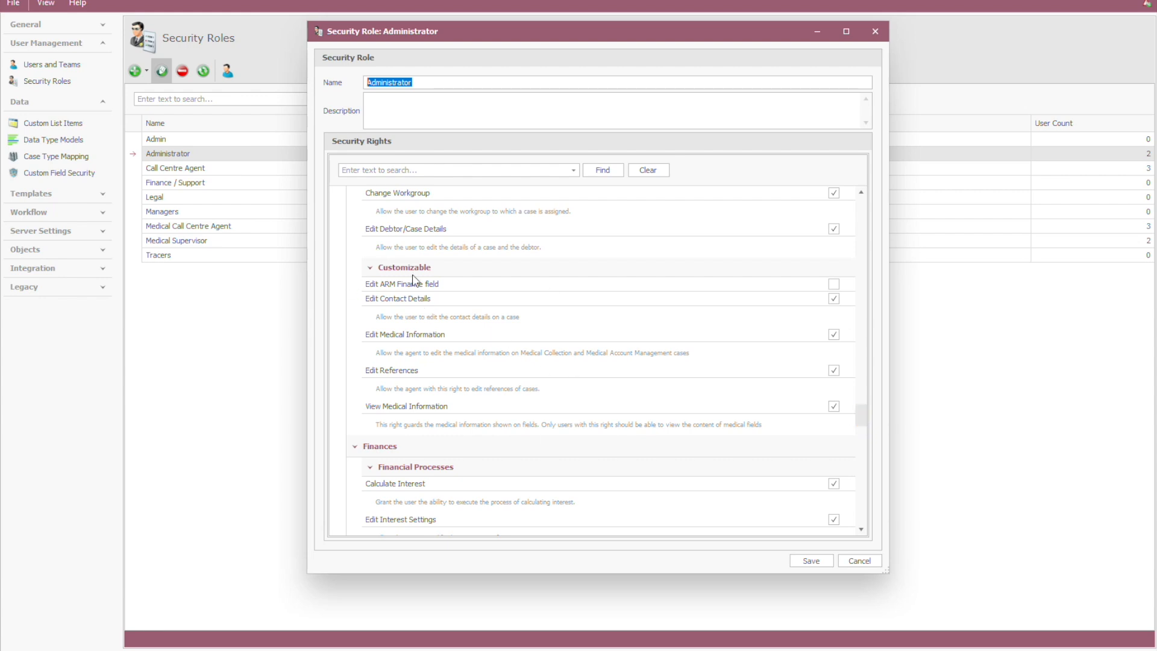
{"action": "left_click", "coordinate": [833, 284]}
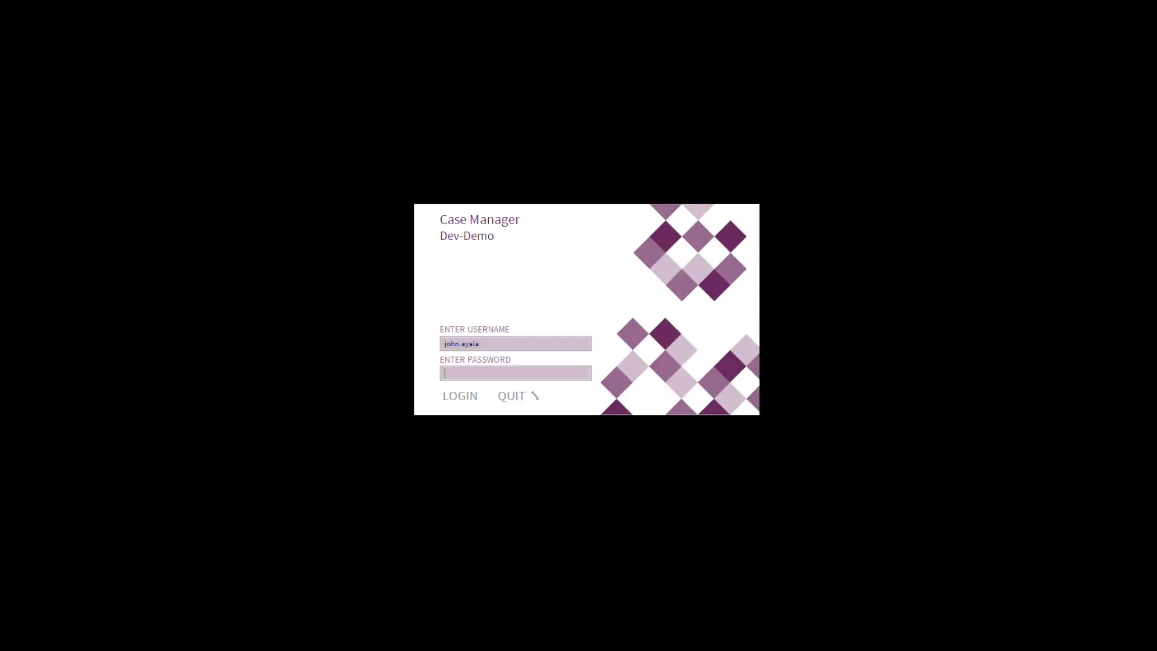
Step: Switch to Case Manager, log in as the first Administrator user, and set the Prime Health case's Account Status to Paid up
{"action": "key", "text": "Return"}
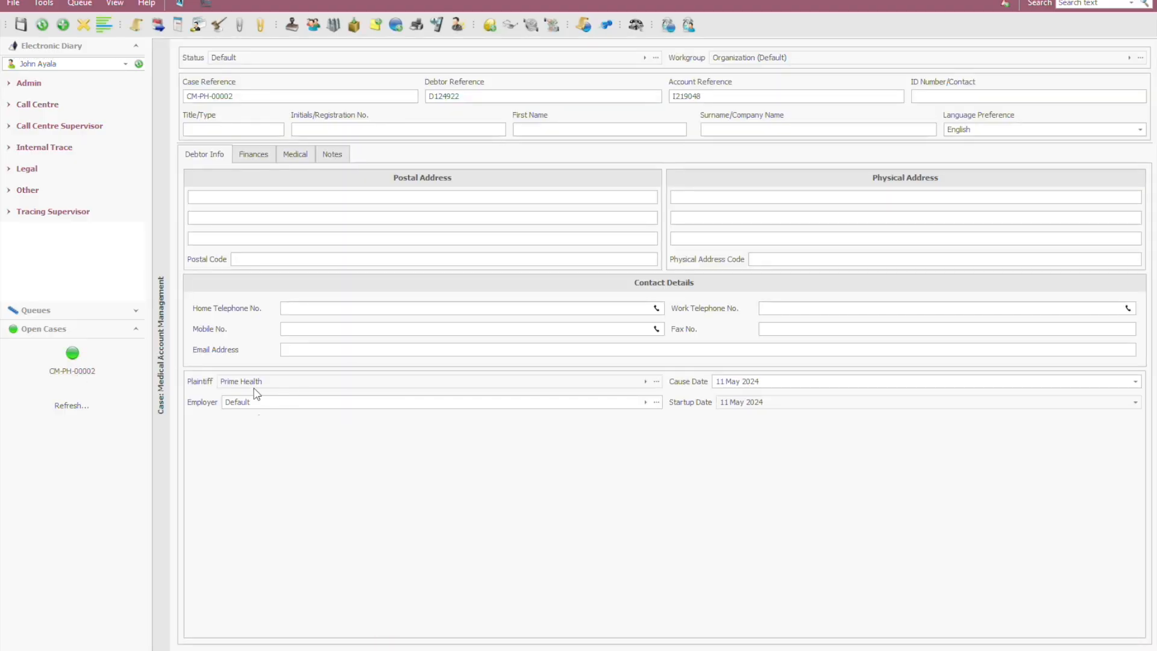
{"action": "left_click", "coordinate": [246, 157]}
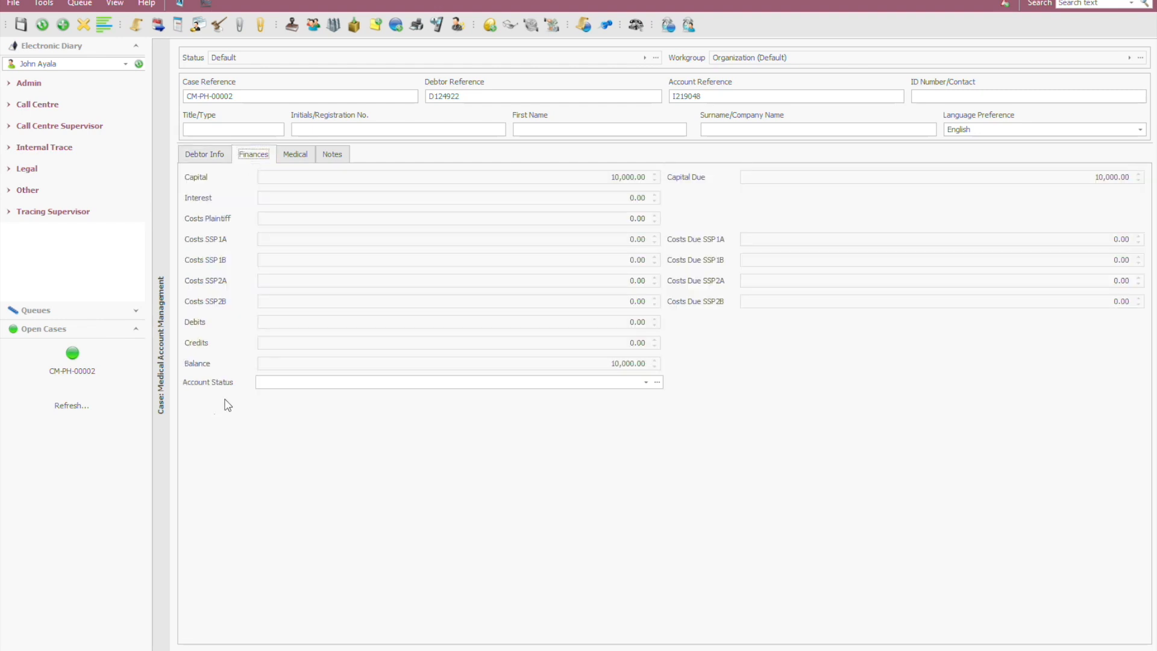
{"action": "left_click", "coordinate": [646, 384]}
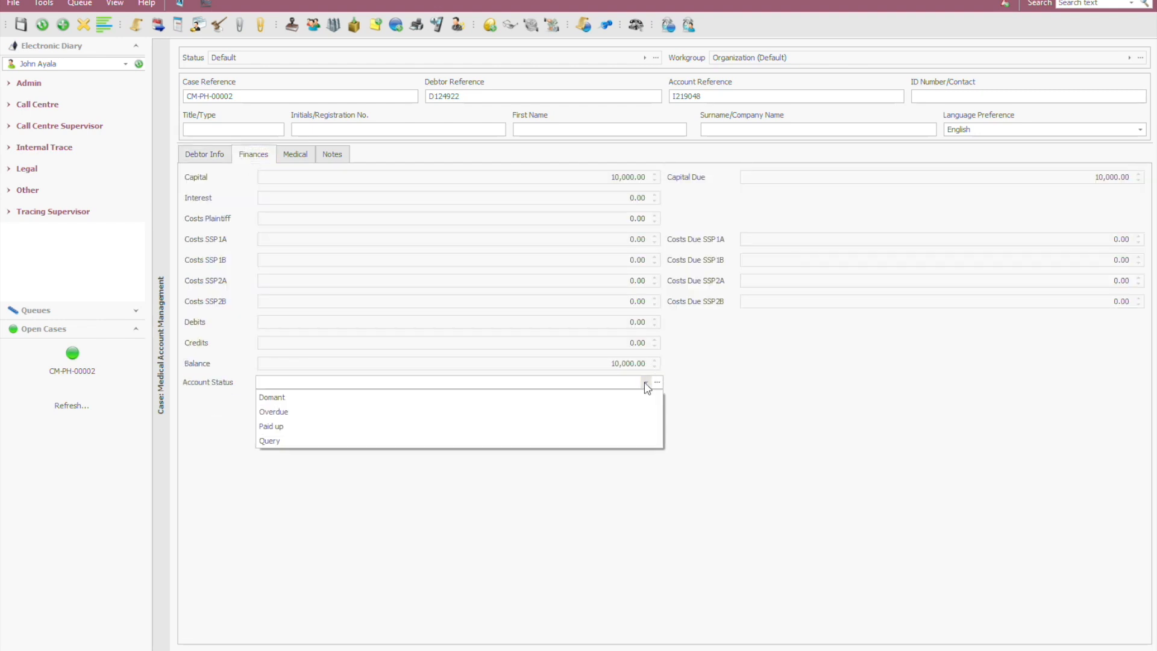
{"action": "left_click", "coordinate": [332, 427]}
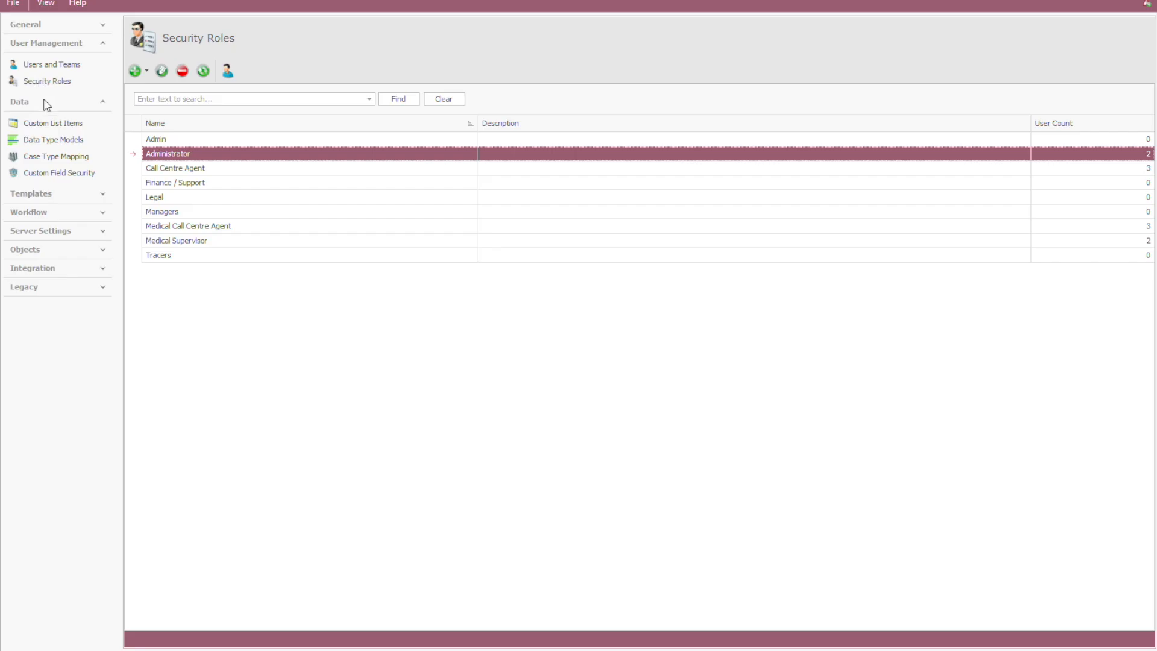
Step: Switch back to the administration program and start adding a new field to the Case type model, browsing the available Additional Case Fields
{"action": "left_click", "coordinate": [50, 142]}
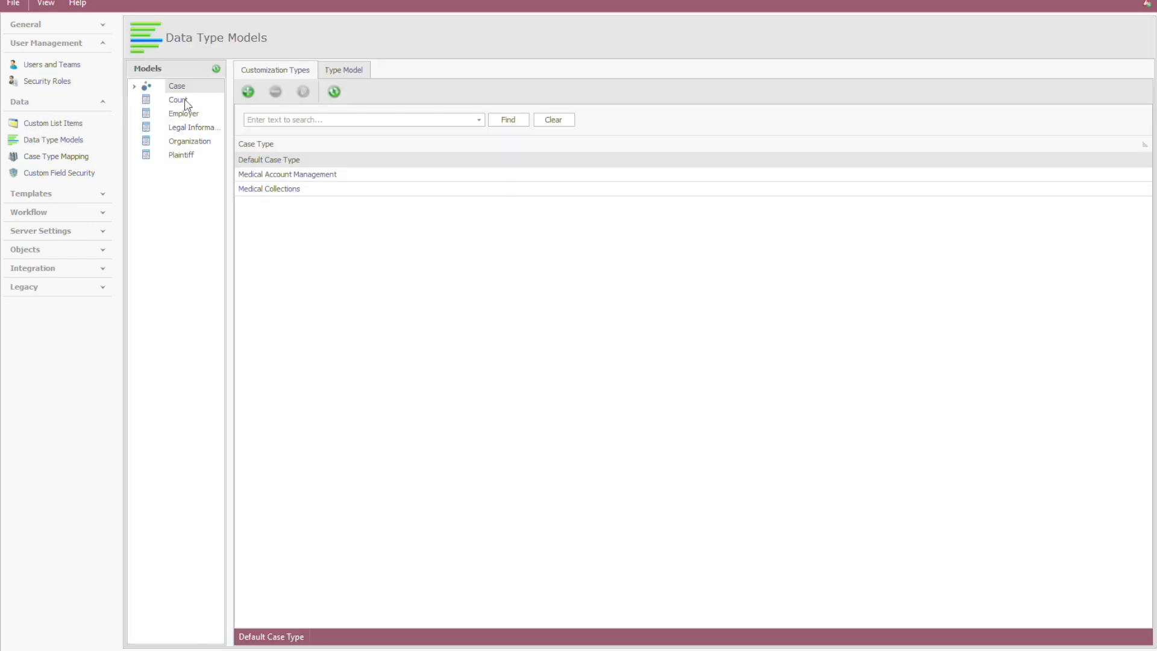
{"action": "left_click", "coordinate": [341, 70]}
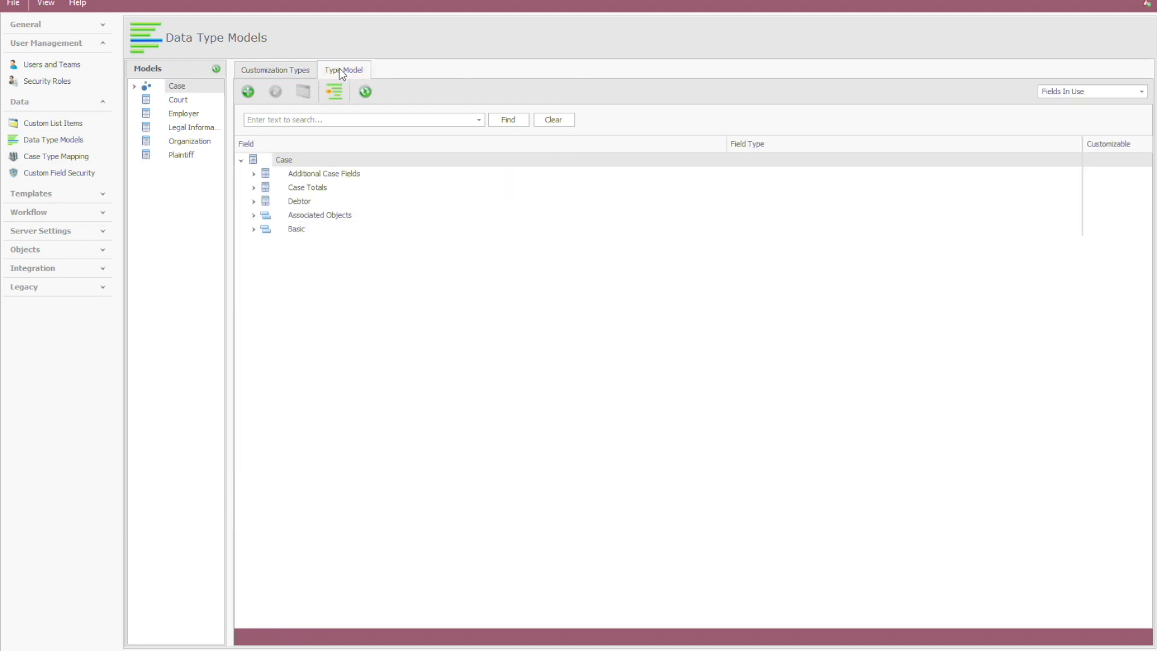
{"action": "left_click", "coordinate": [247, 91]}
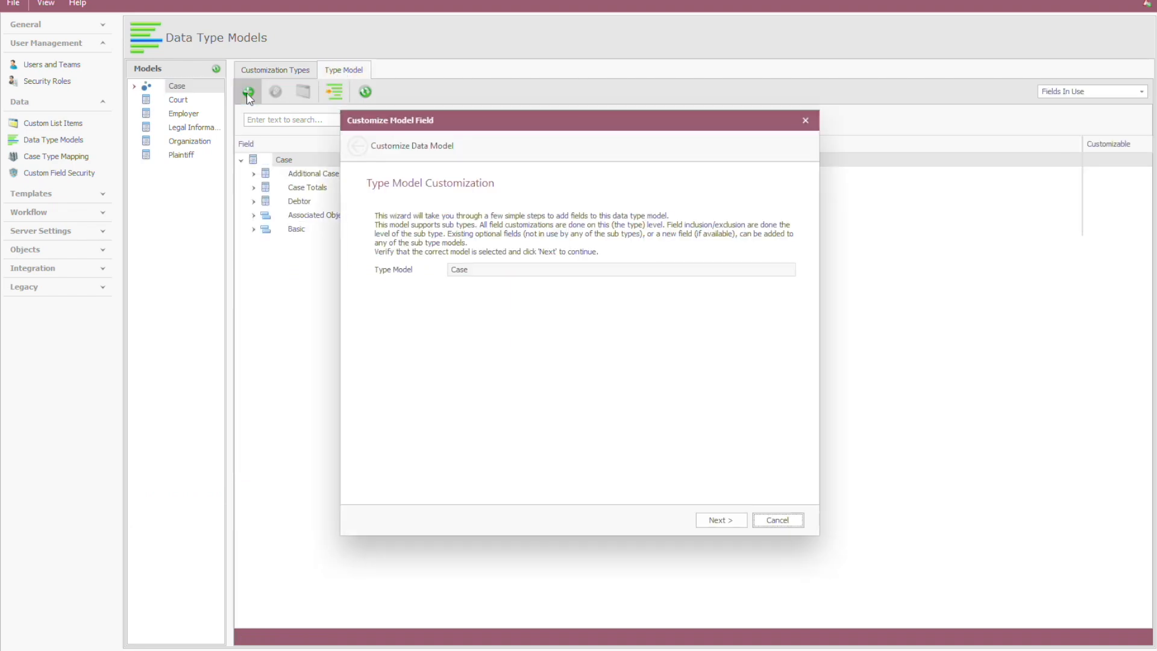
{"action": "left_click", "coordinate": [726, 521]}
{"action": "left_click", "coordinate": [606, 224]}
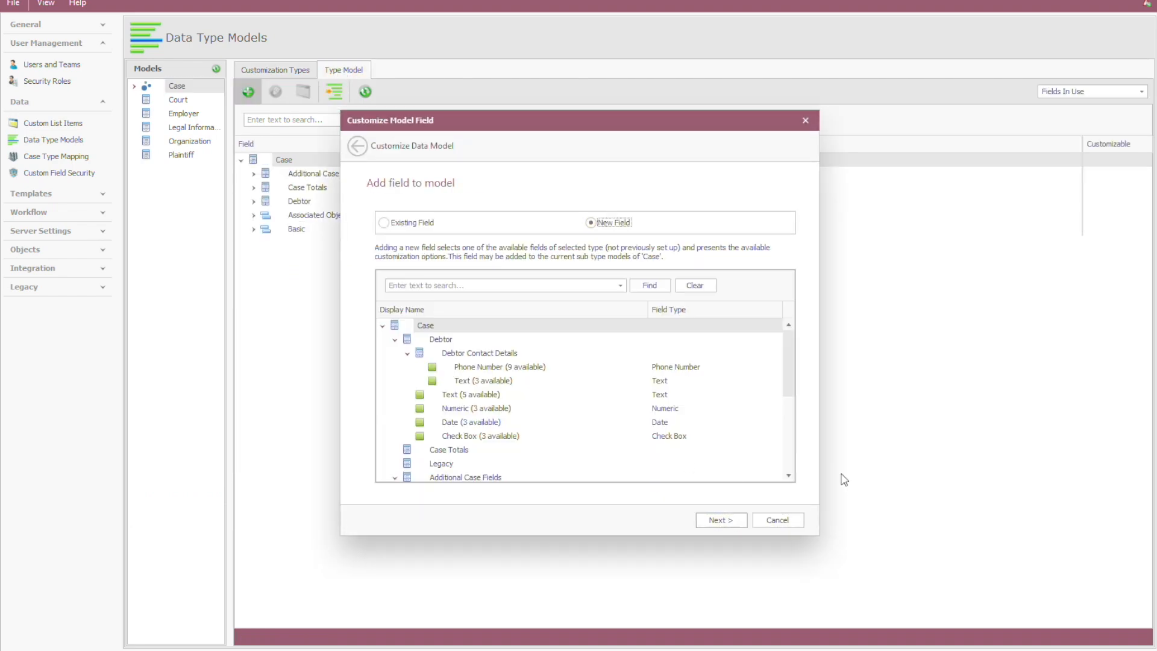
{"action": "left_click", "coordinate": [788, 476]}
{"action": "left_click", "coordinate": [788, 476]}
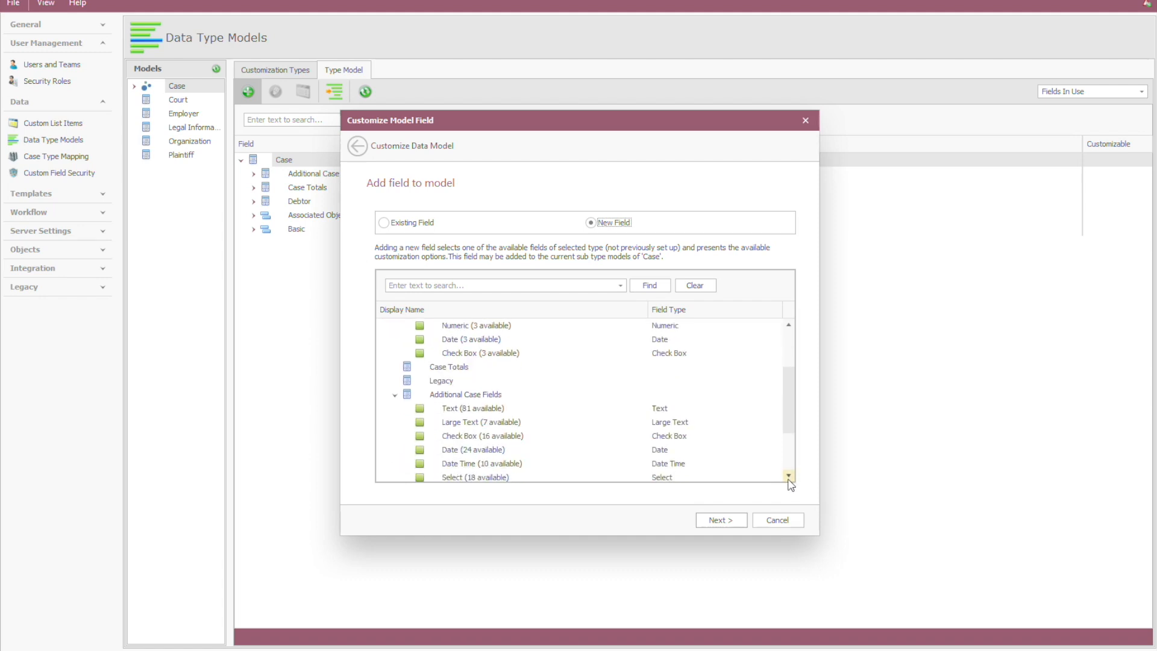
{"action": "left_click", "coordinate": [788, 476]}
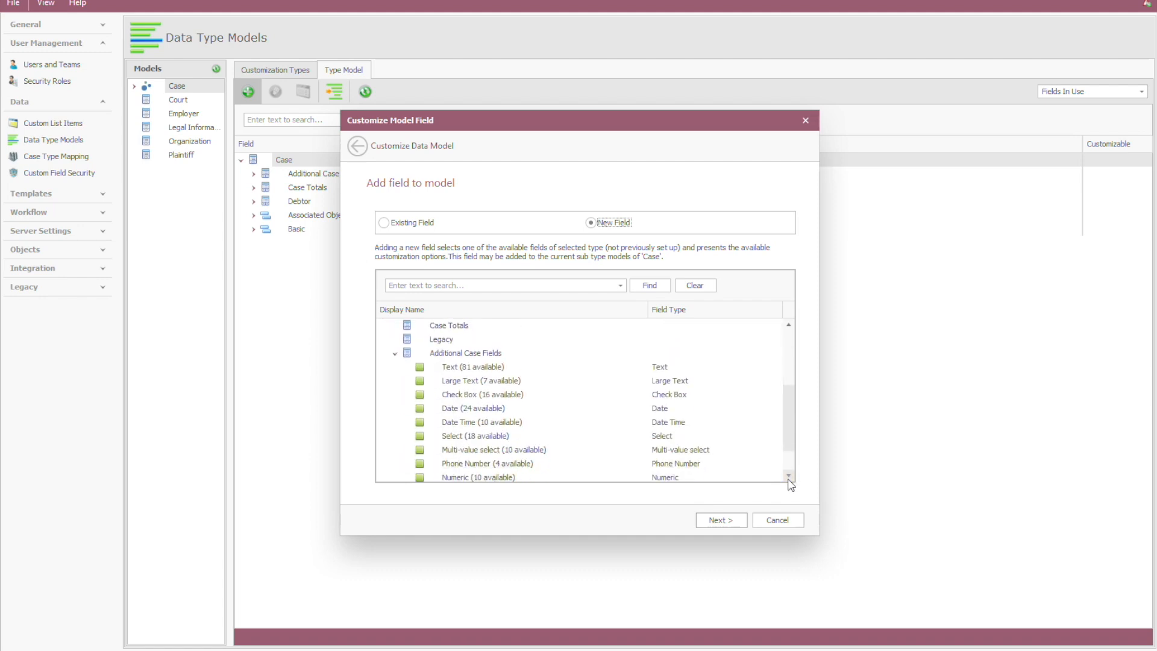